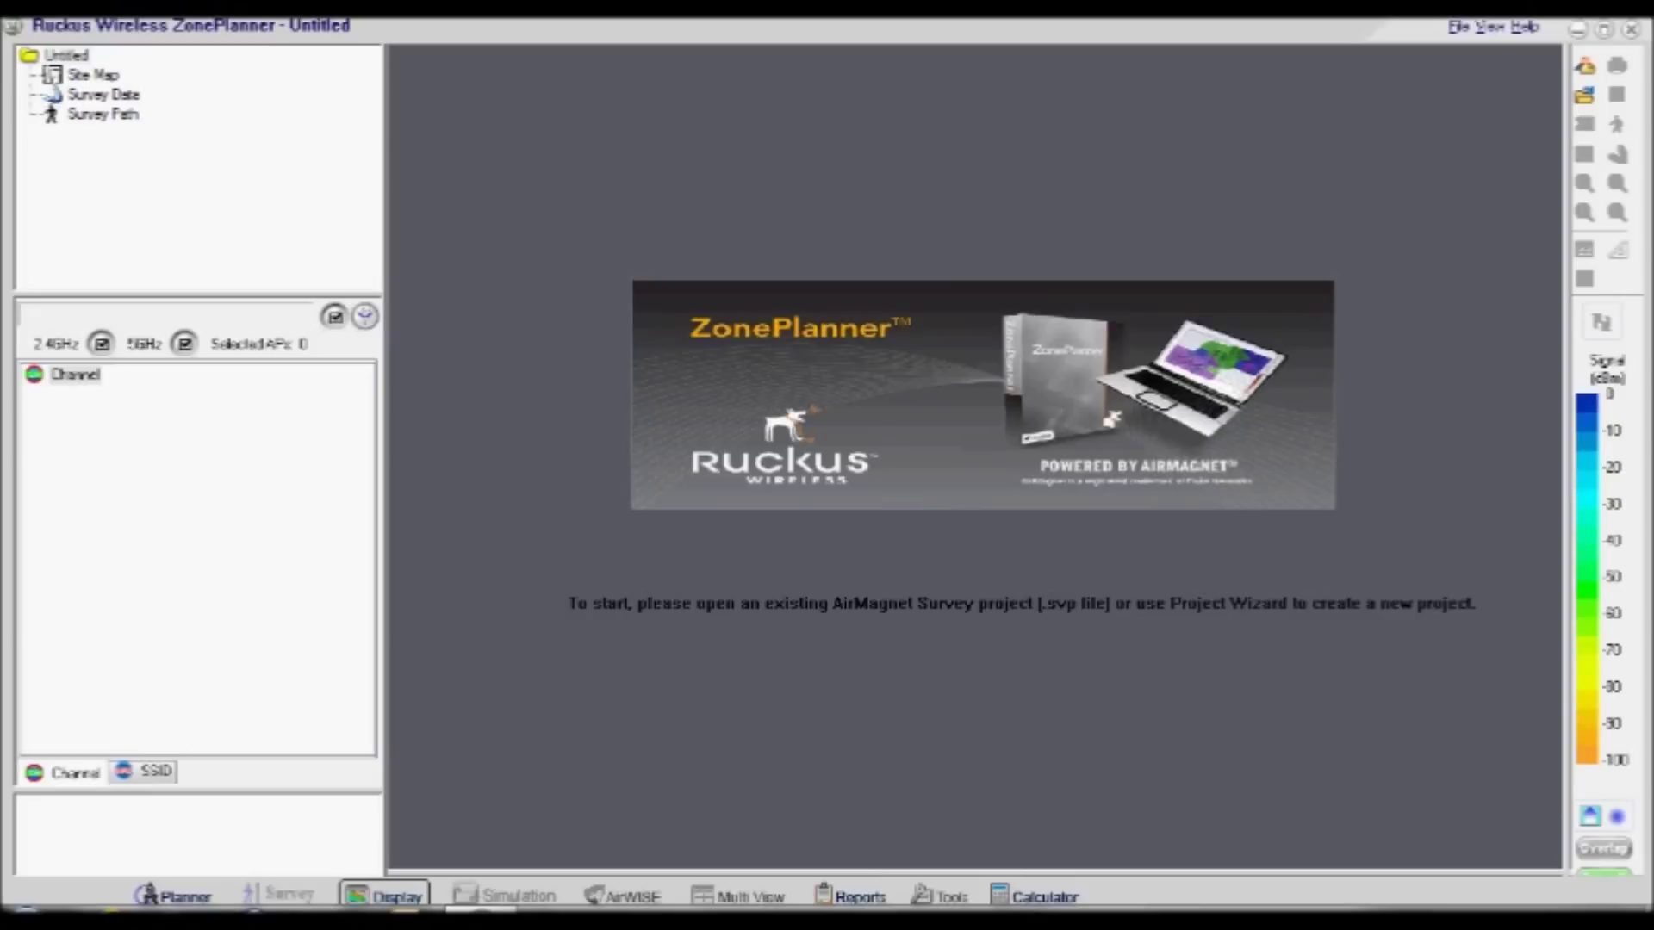
- Start a new project named 'Floor Plan' and proceed to importing a floor plan image
{"action": "left_click", "coordinate": [1458, 28]}
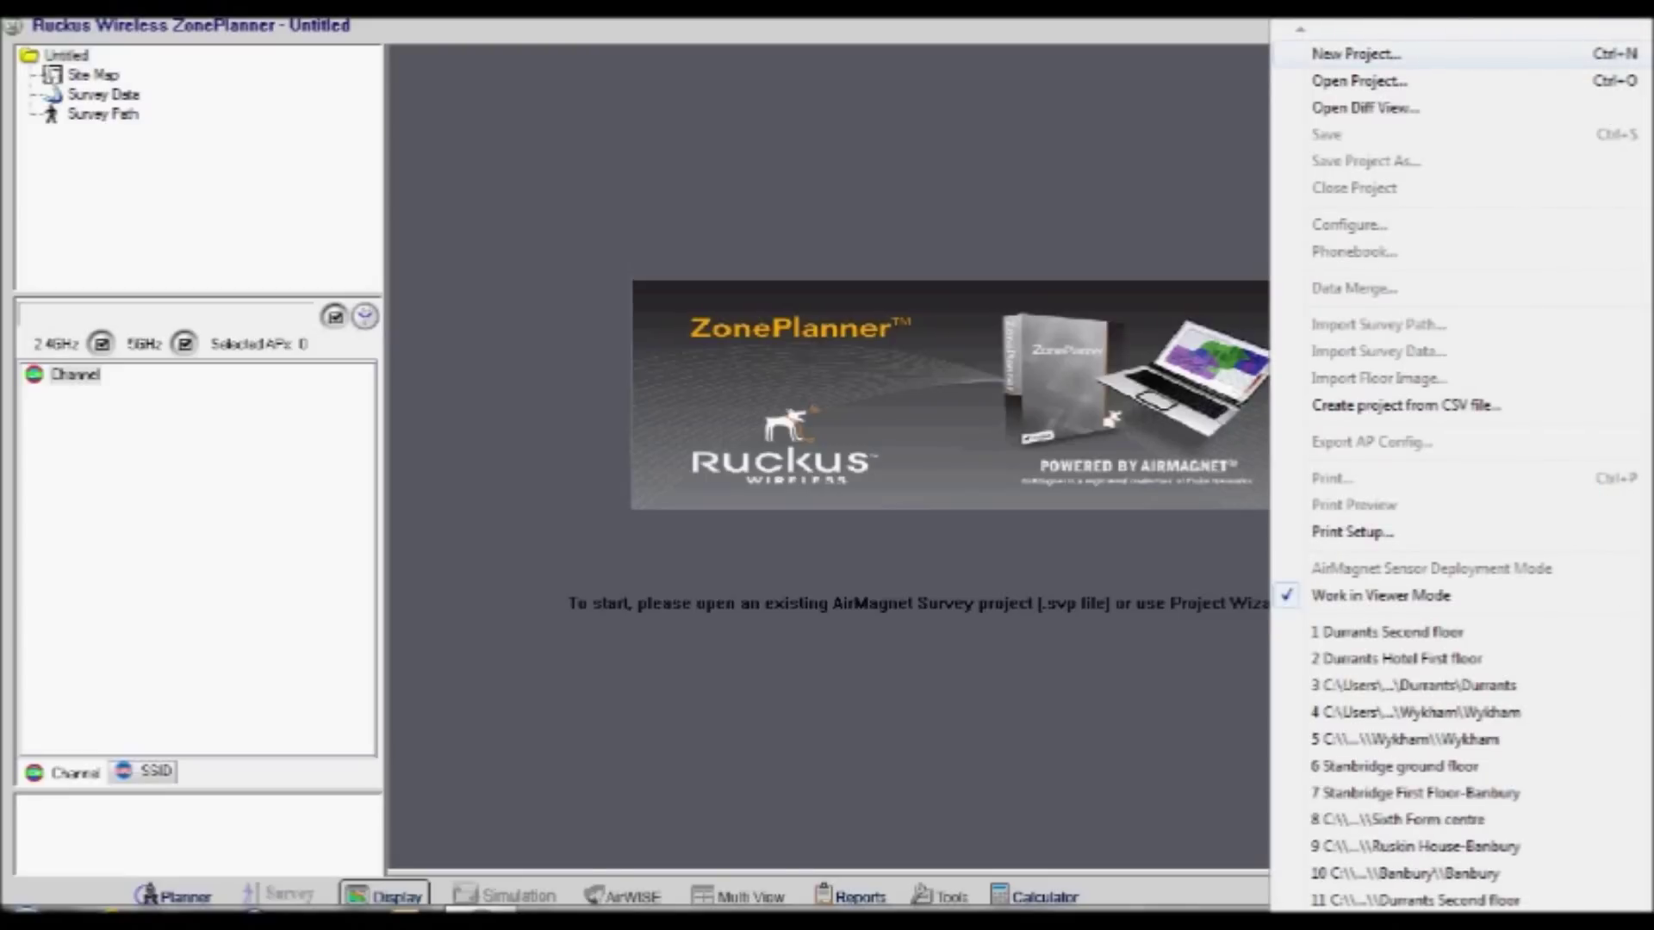
{"action": "key", "text": "Return"}
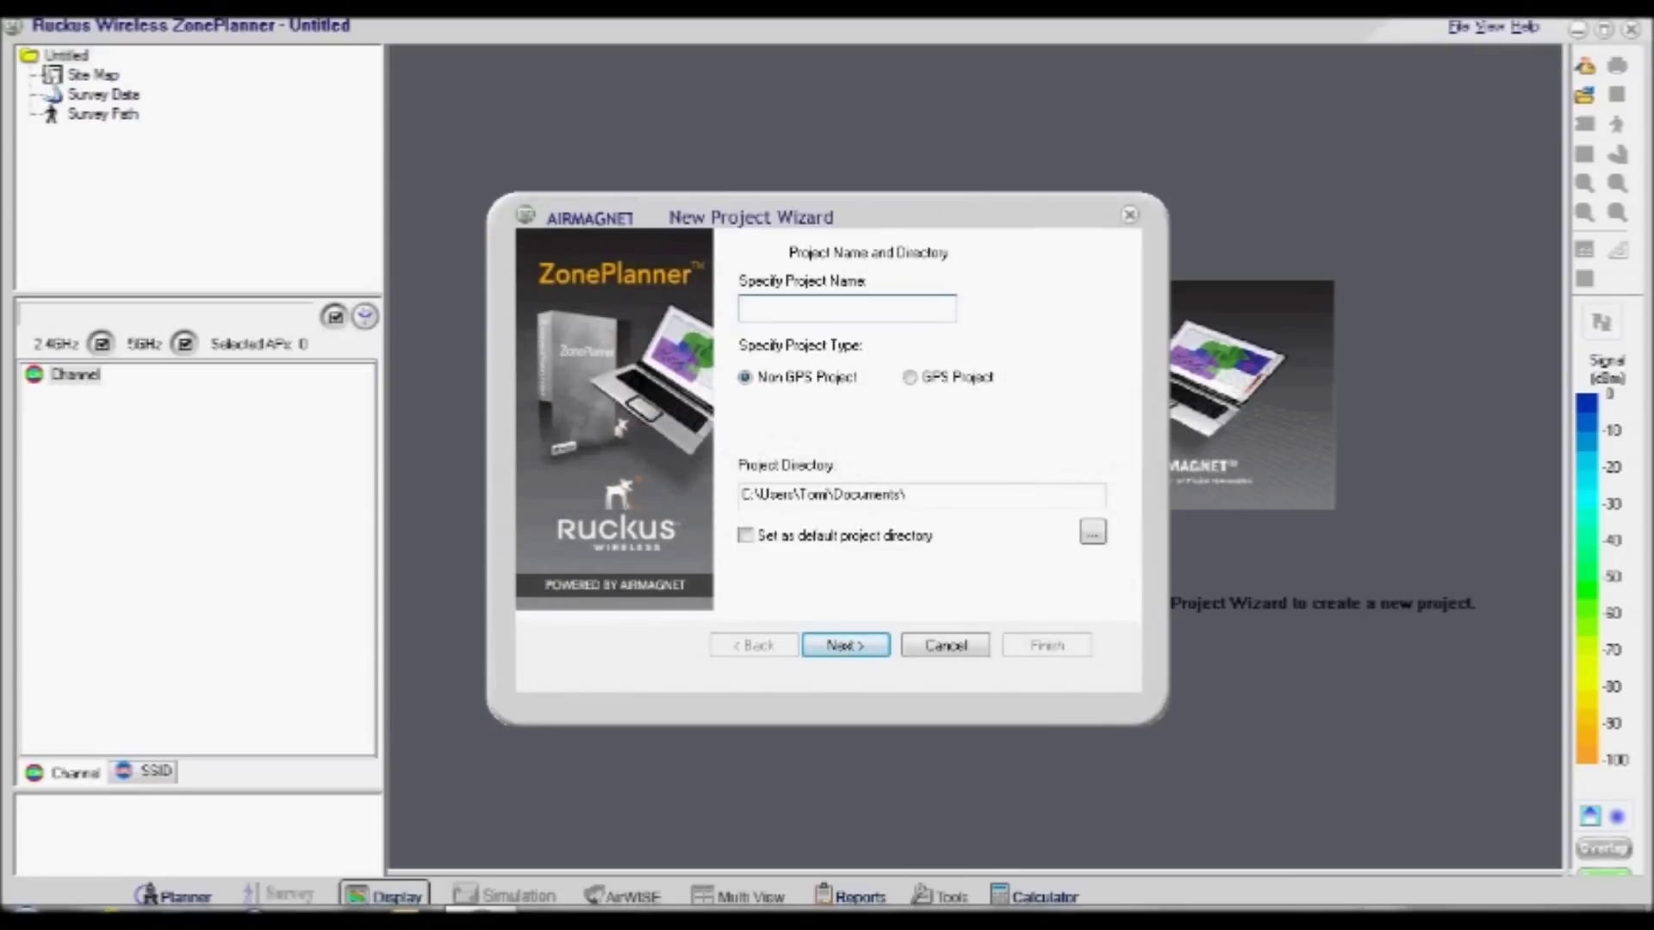
{"action": "type", "text": "Floor Plan"}
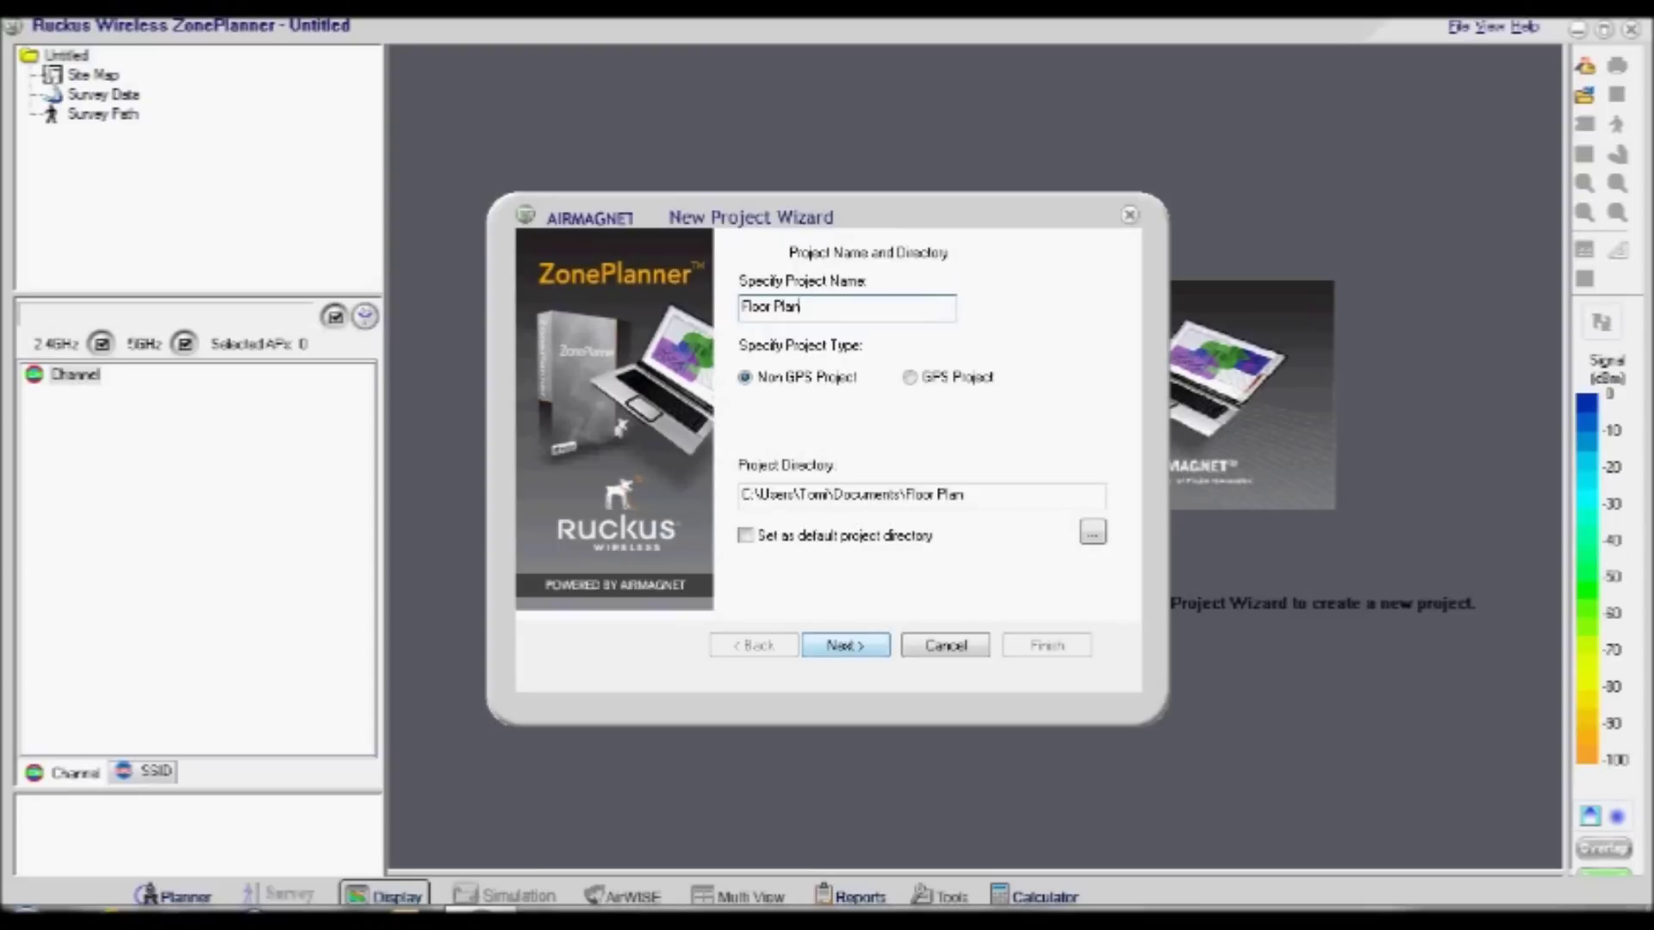
{"action": "key", "text": "Return"}
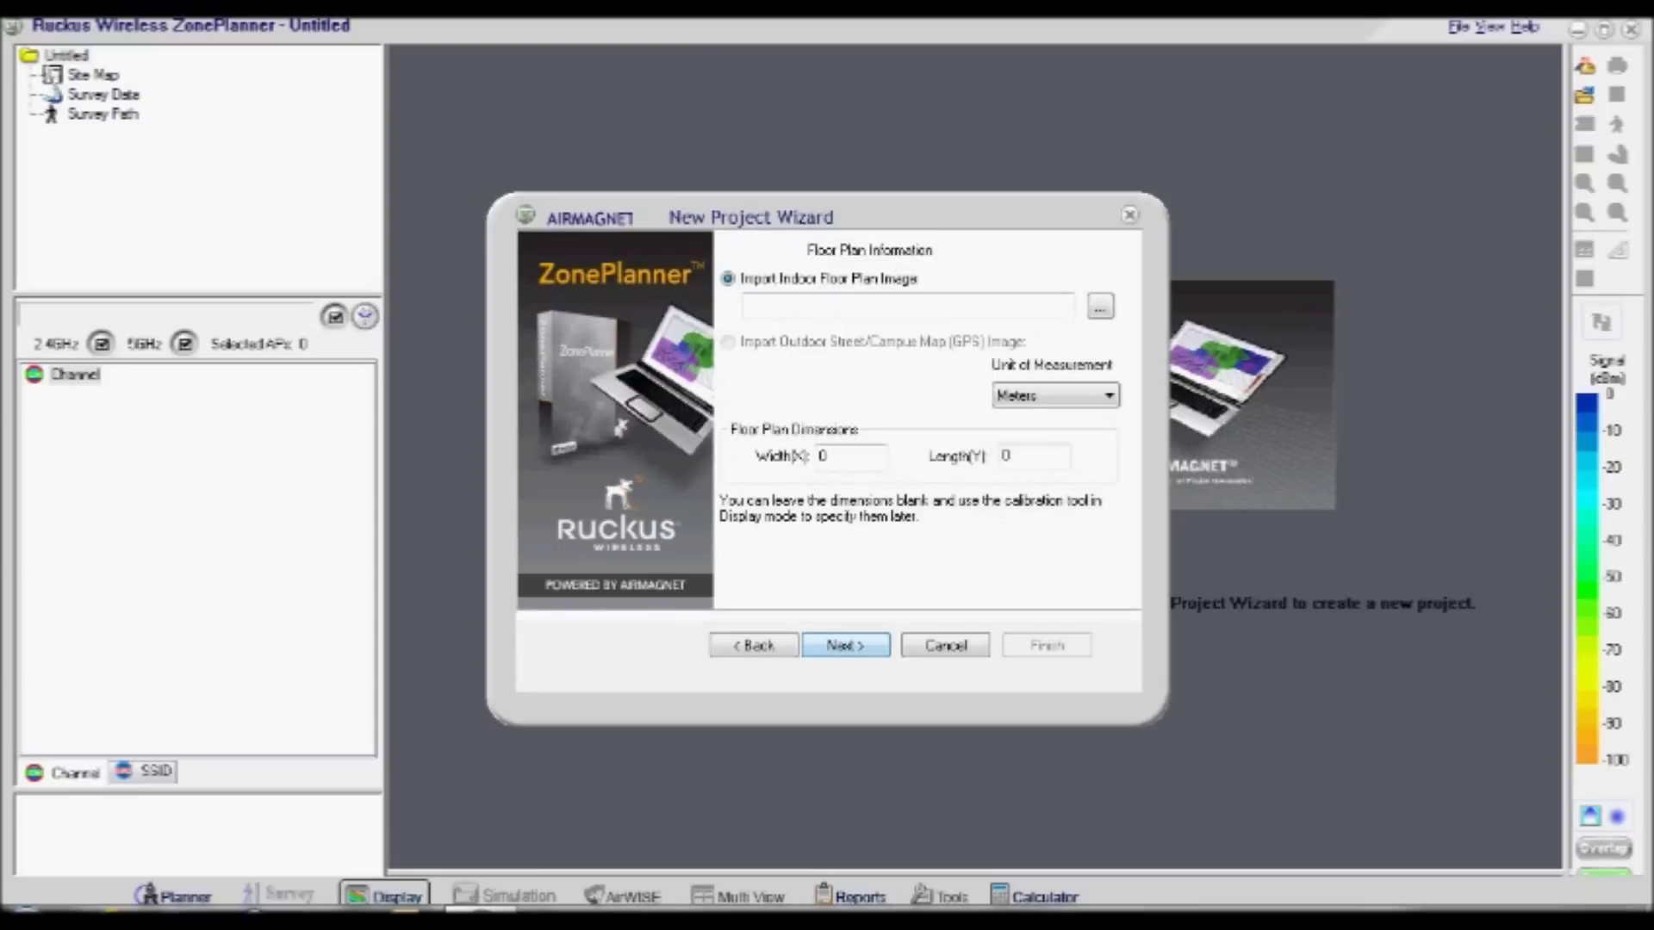
{"action": "left_click", "coordinate": [1100, 306]}
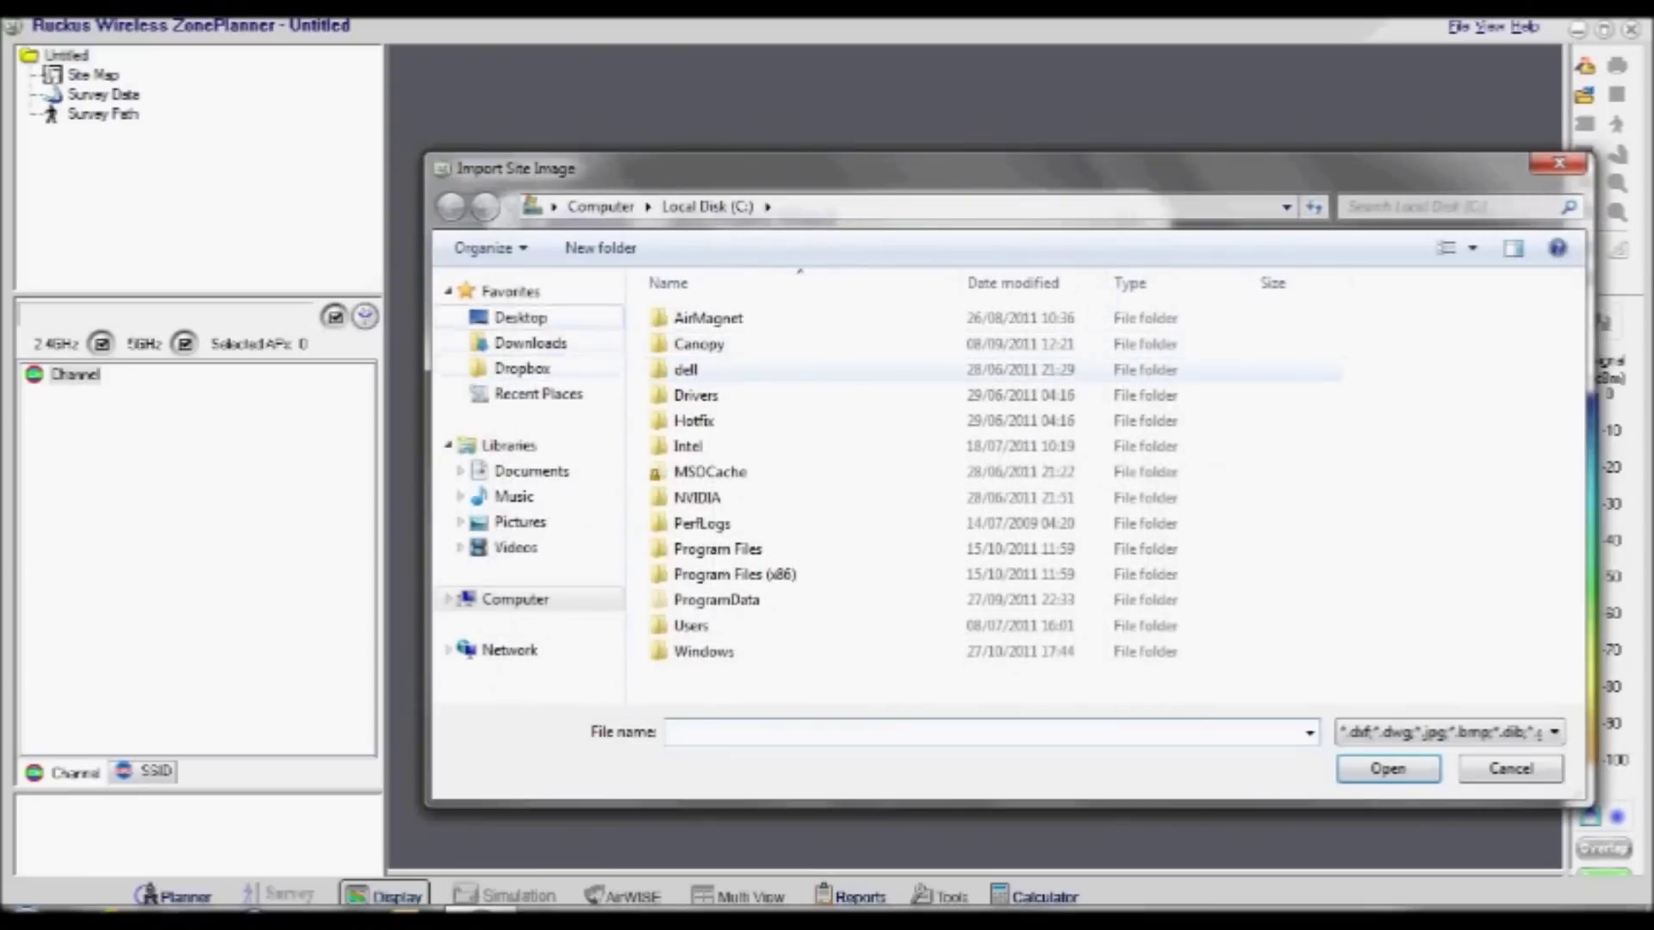
- Import the Test siteplan image from Desktop > Floor plan
{"action": "left_click", "coordinate": [521, 318]}
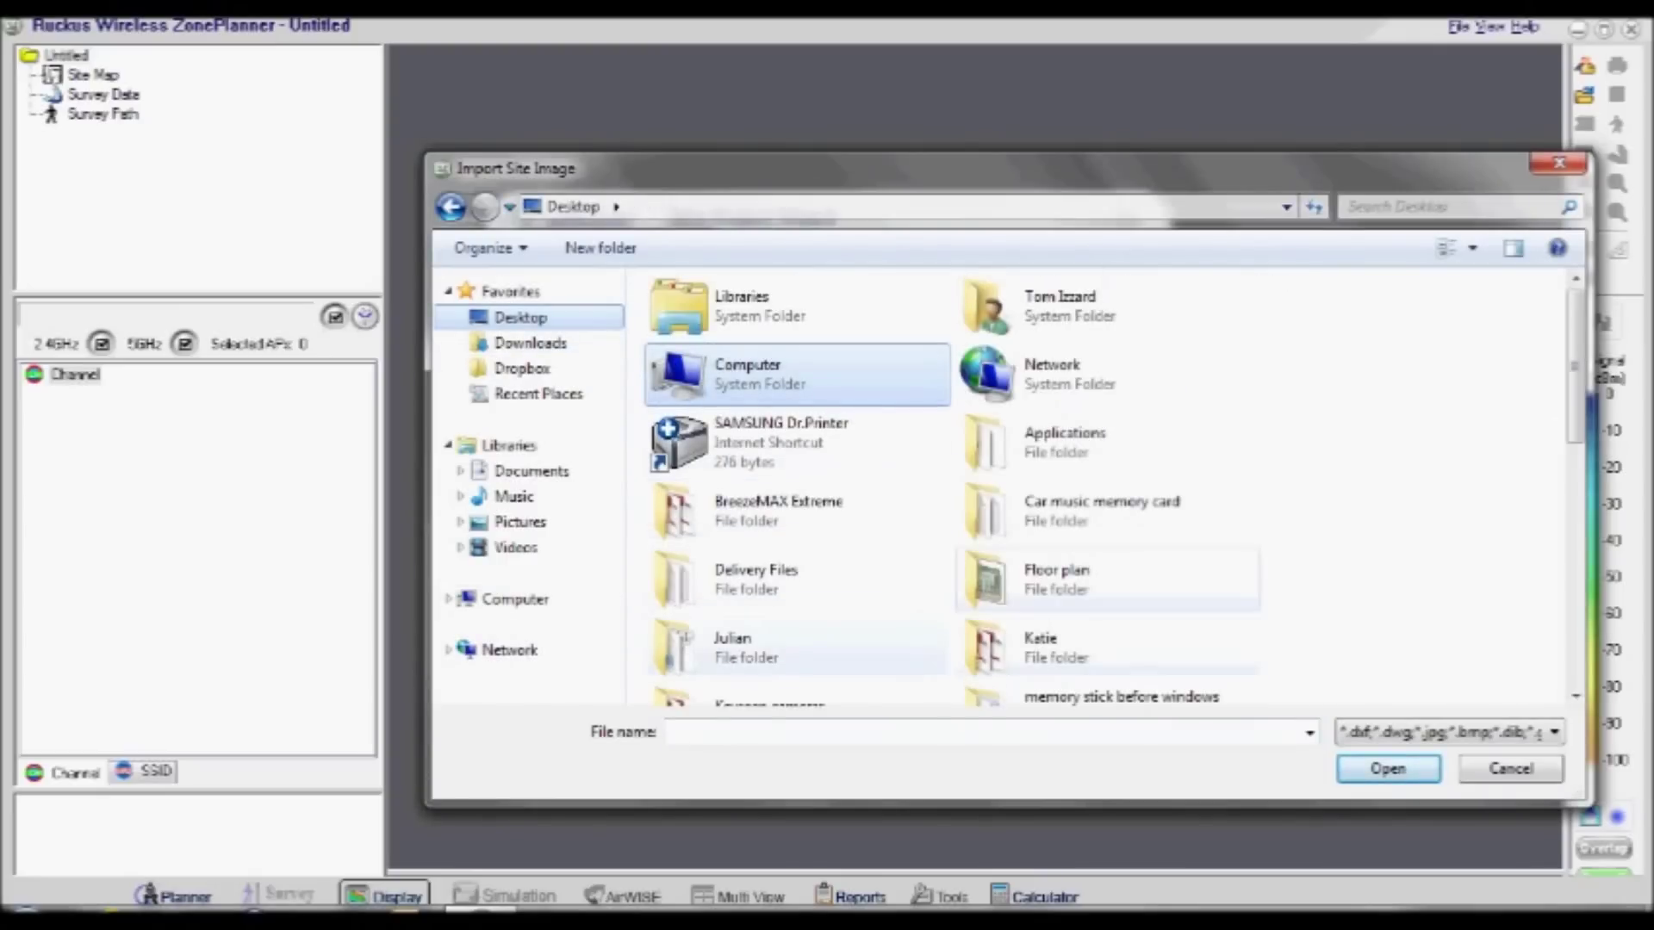
{"action": "double_click", "coordinate": [1057, 577]}
{"action": "left_click", "coordinate": [708, 347]}
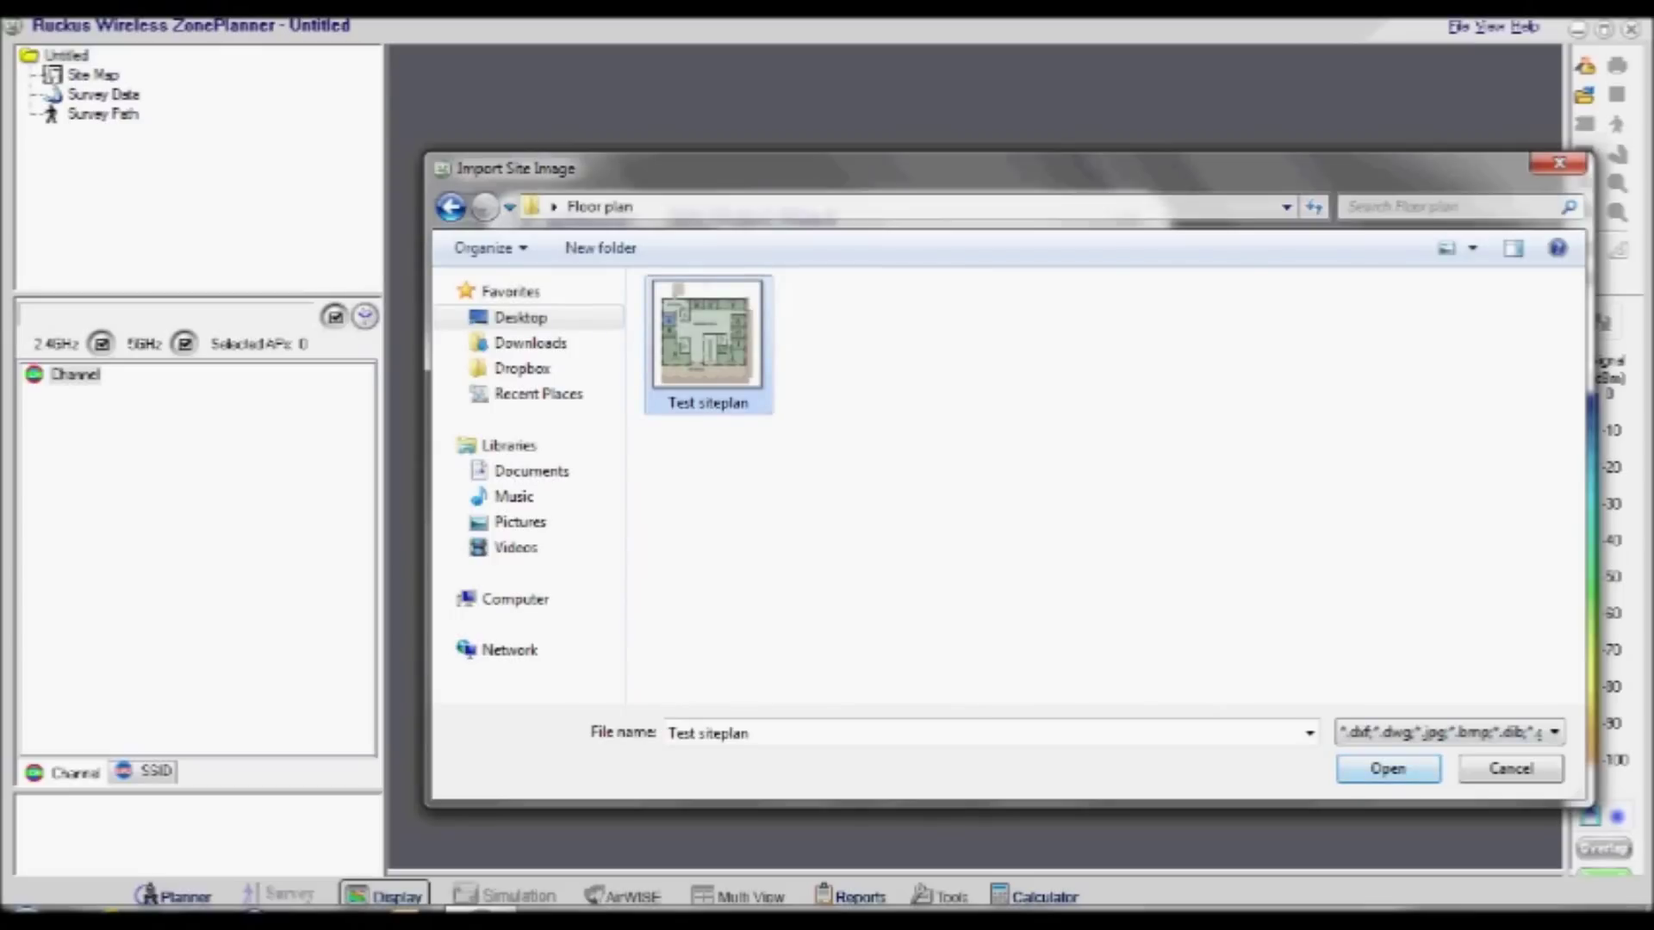
{"action": "left_click", "coordinate": [1388, 769]}
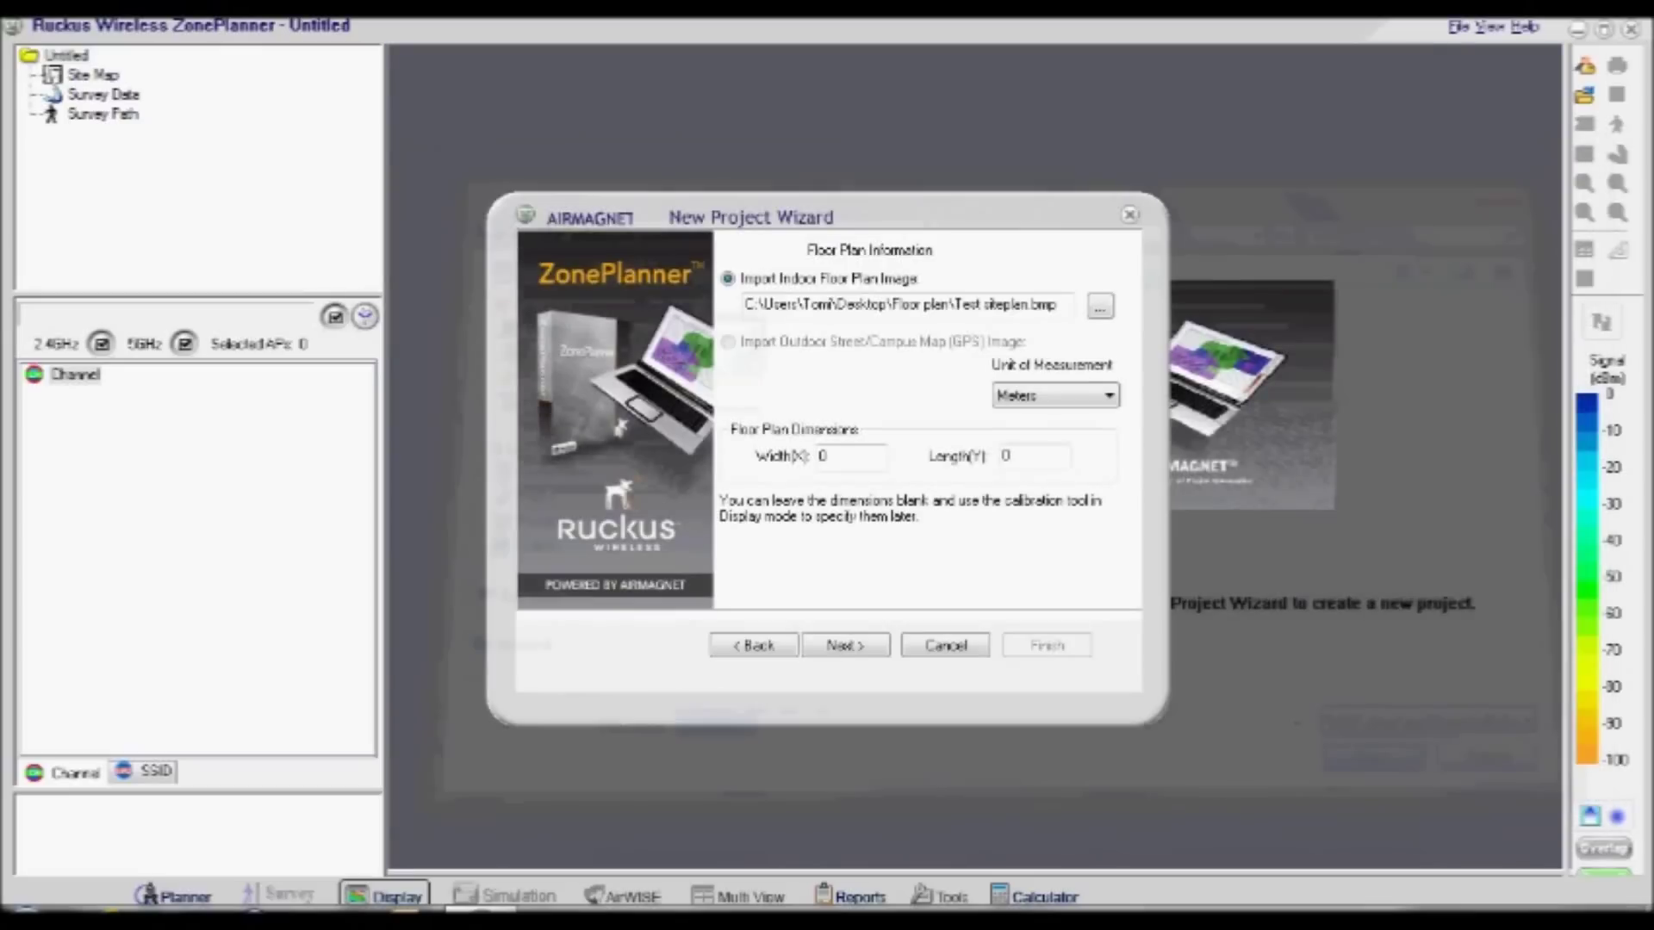
- Set the environment to Restricted Closed Office and finish the project wizard
{"action": "left_click", "coordinate": [846, 645]}
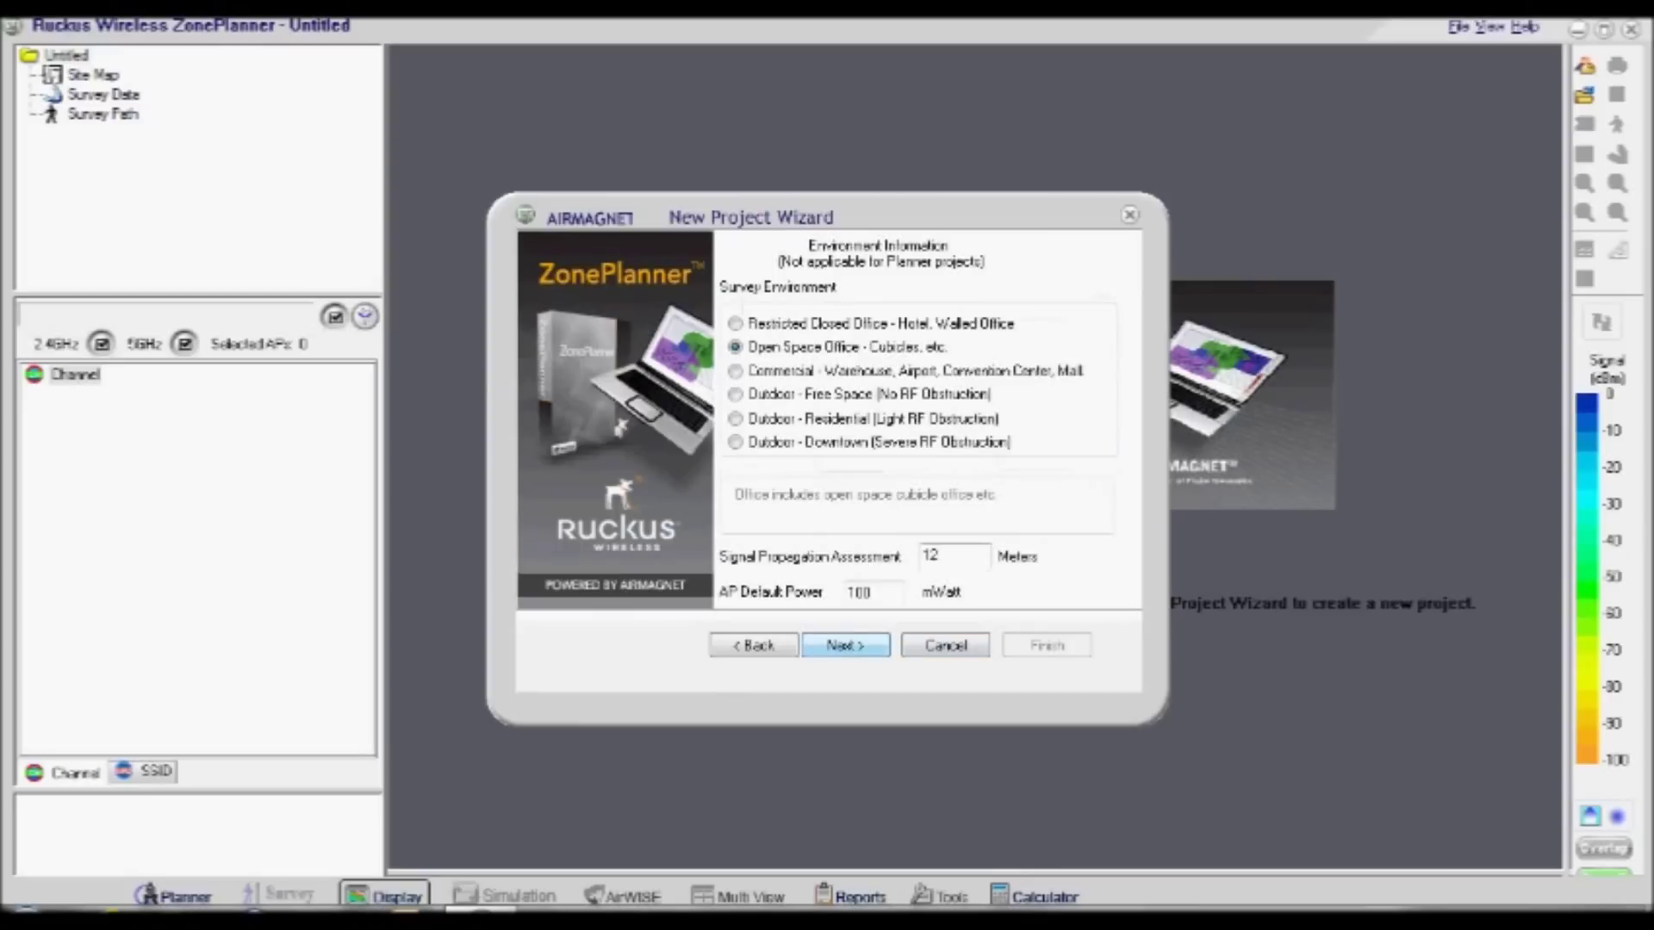
{"action": "left_click", "coordinate": [736, 324]}
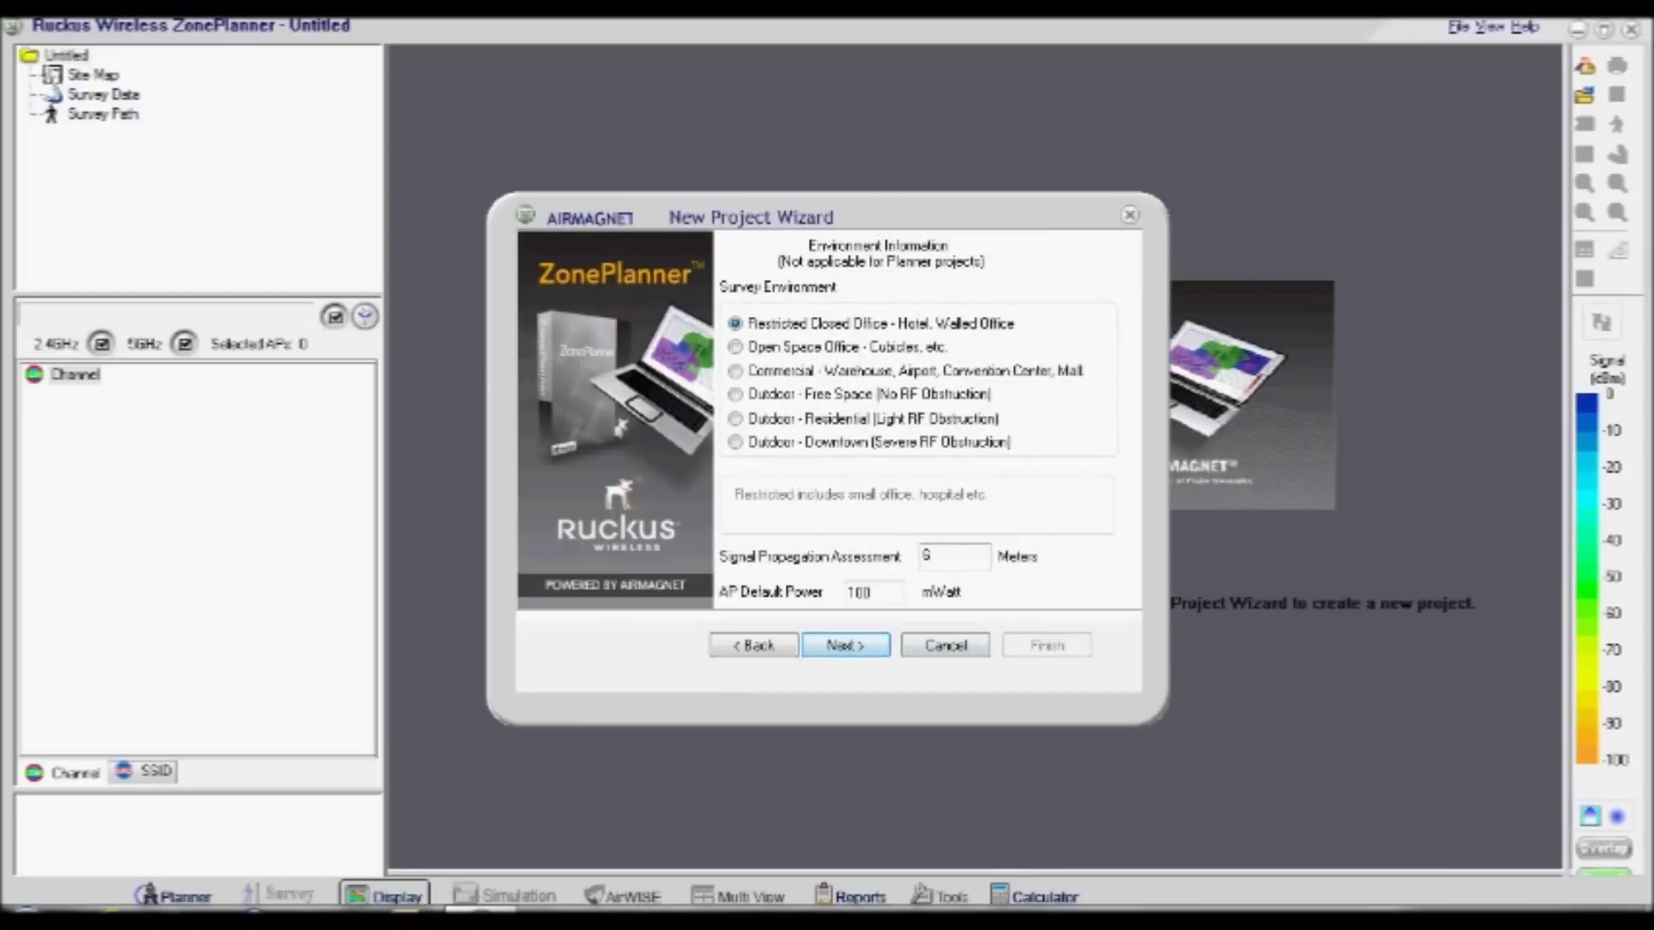
{"action": "left_click", "coordinate": [846, 645]}
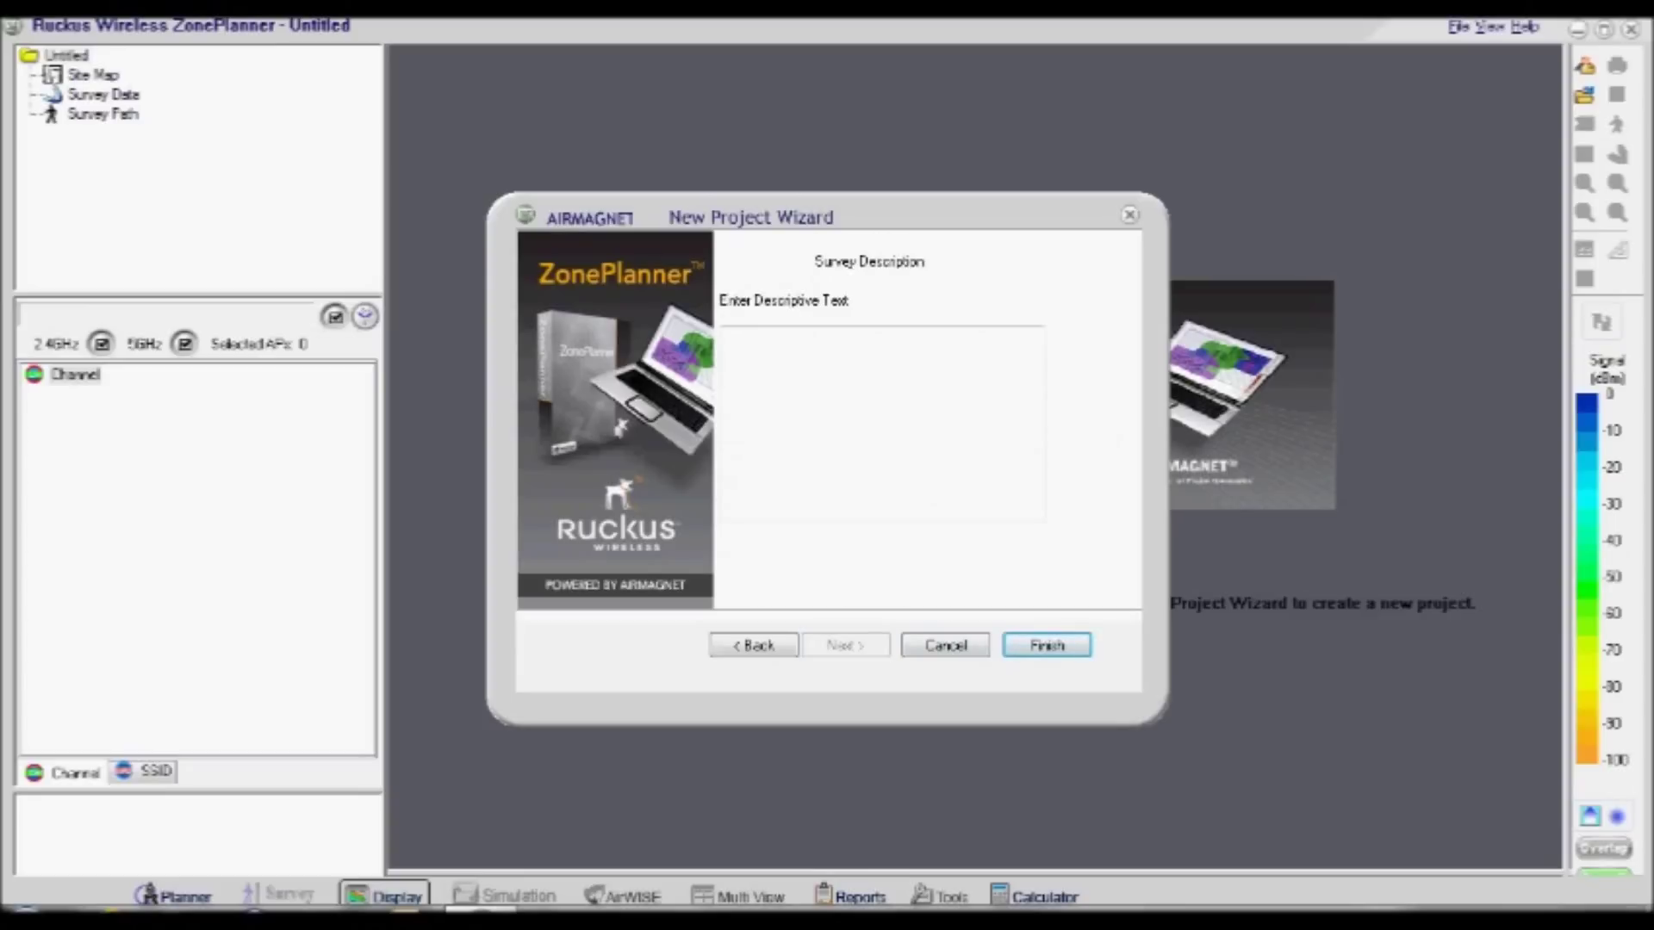
{"action": "left_click", "coordinate": [1046, 645]}
{"action": "key", "text": "Return"}
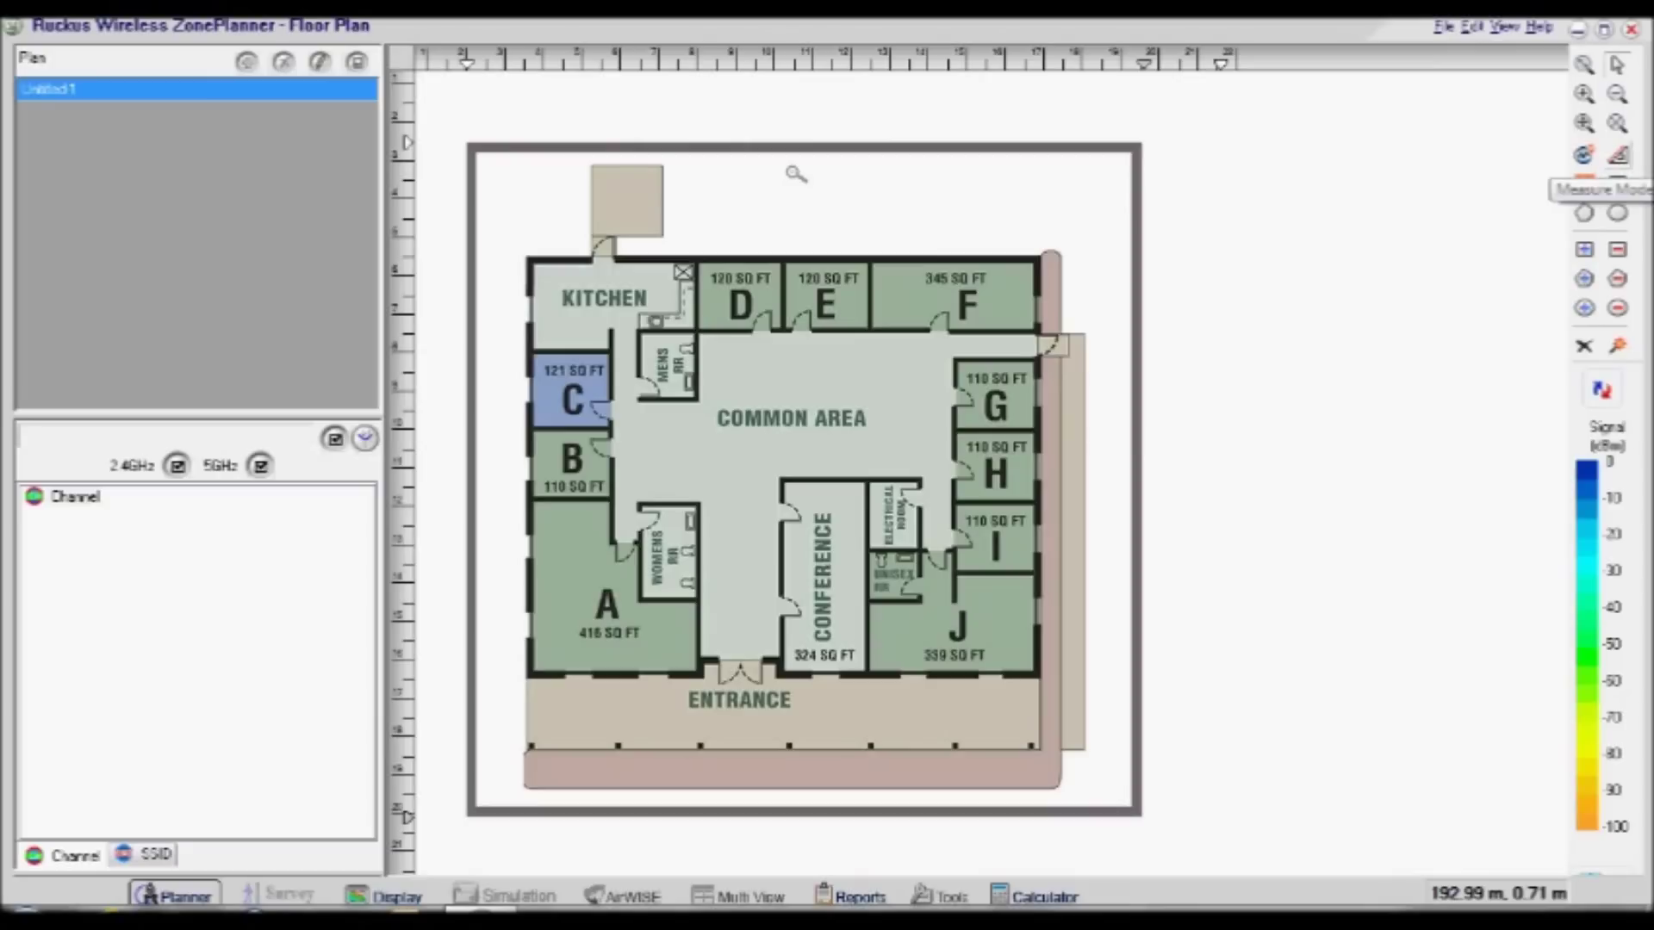
- Start Measure Mode and agree to recalibrate the plan after measuring
{"action": "left_click", "coordinate": [1618, 155]}
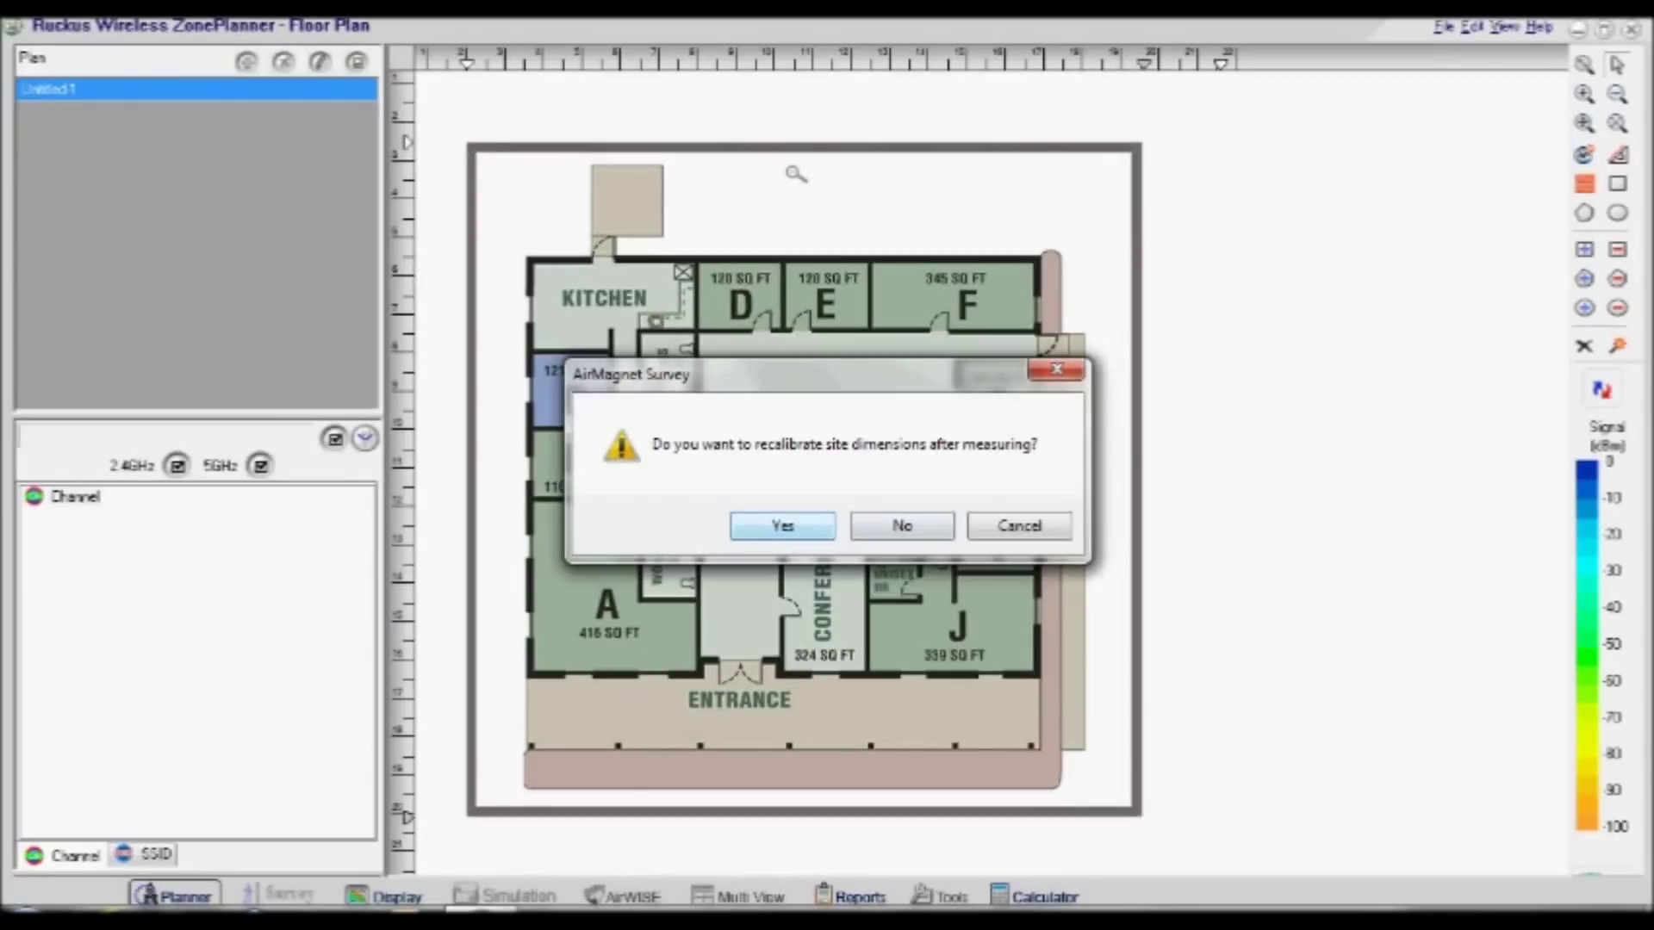
{"action": "key", "text": "Return"}
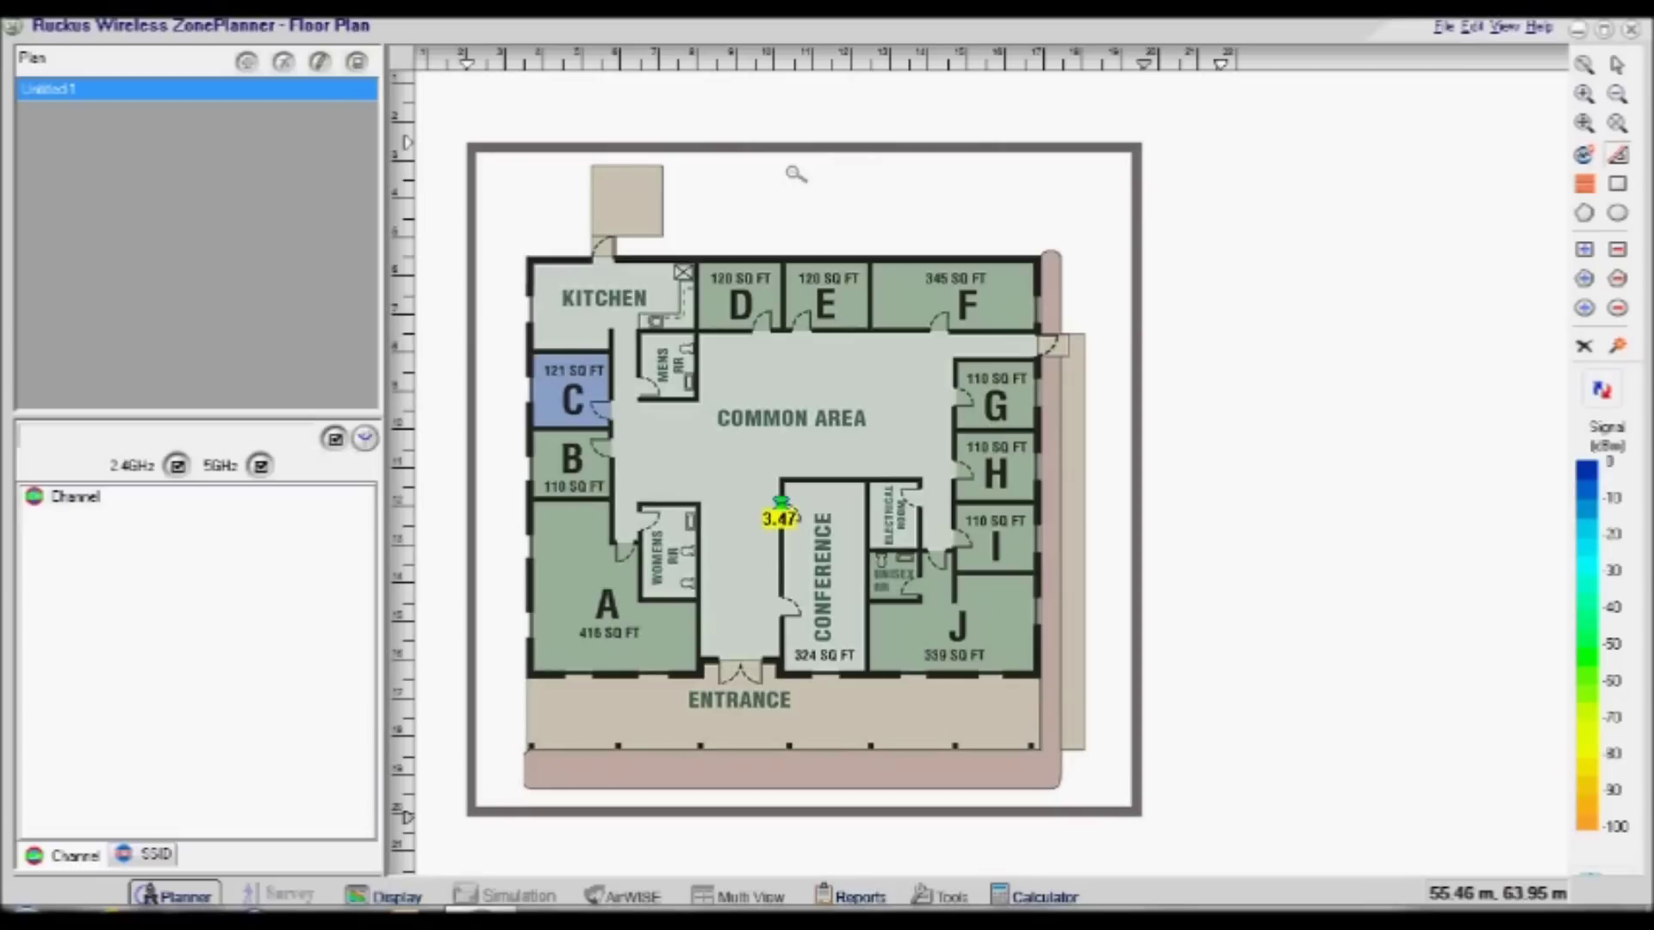
- End the measurement line and recalibrate with an actual distance of 1
{"action": "left_click", "coordinate": [781, 504]}
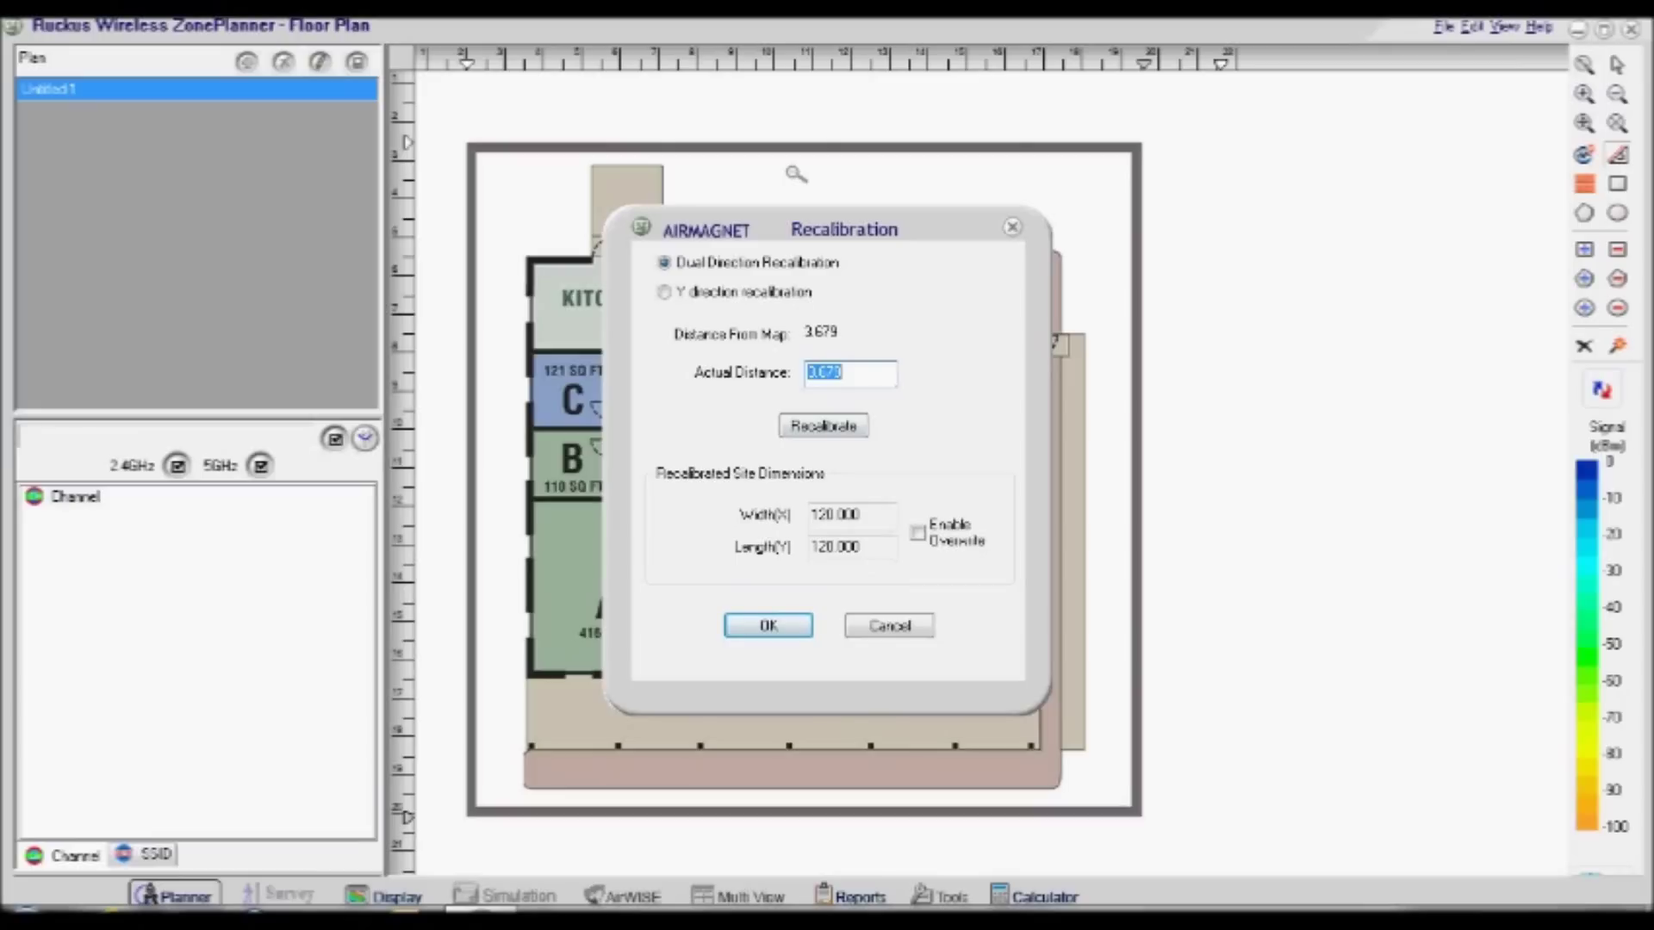
{"action": "key", "text": "BackSpace"}
{"action": "type", "text": "1"}
{"action": "left_click", "coordinate": [823, 425]}
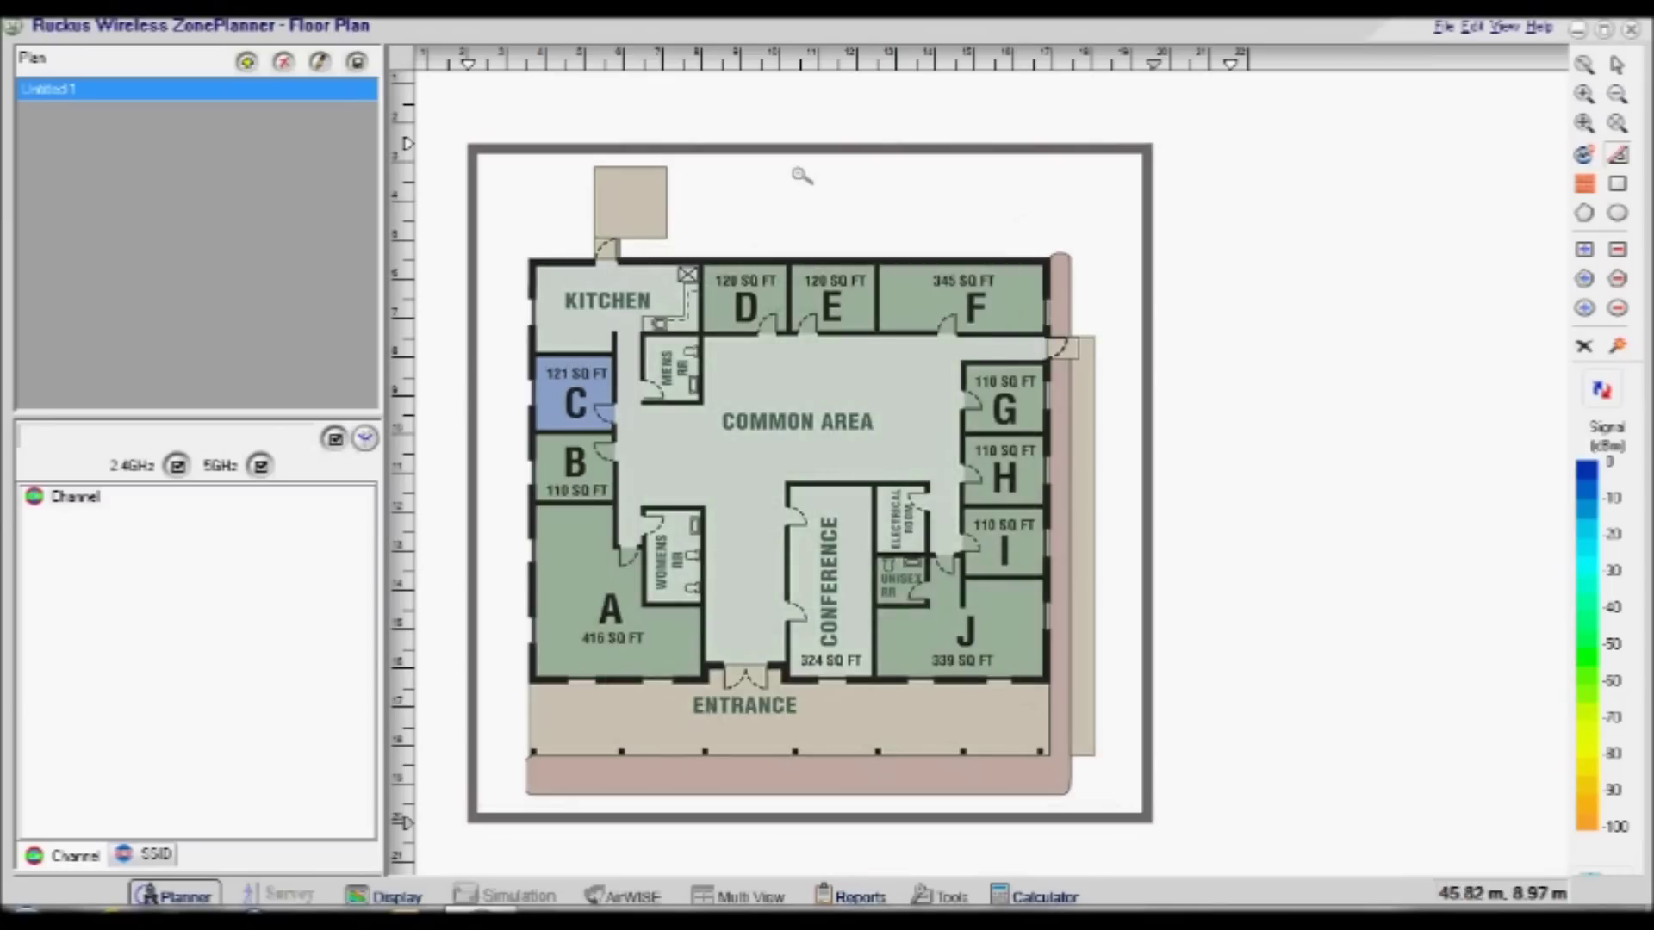
- Draw 8 dB brick walls around the outer perimeter and the women's restroom
{"action": "left_click", "coordinate": [1584, 183]}
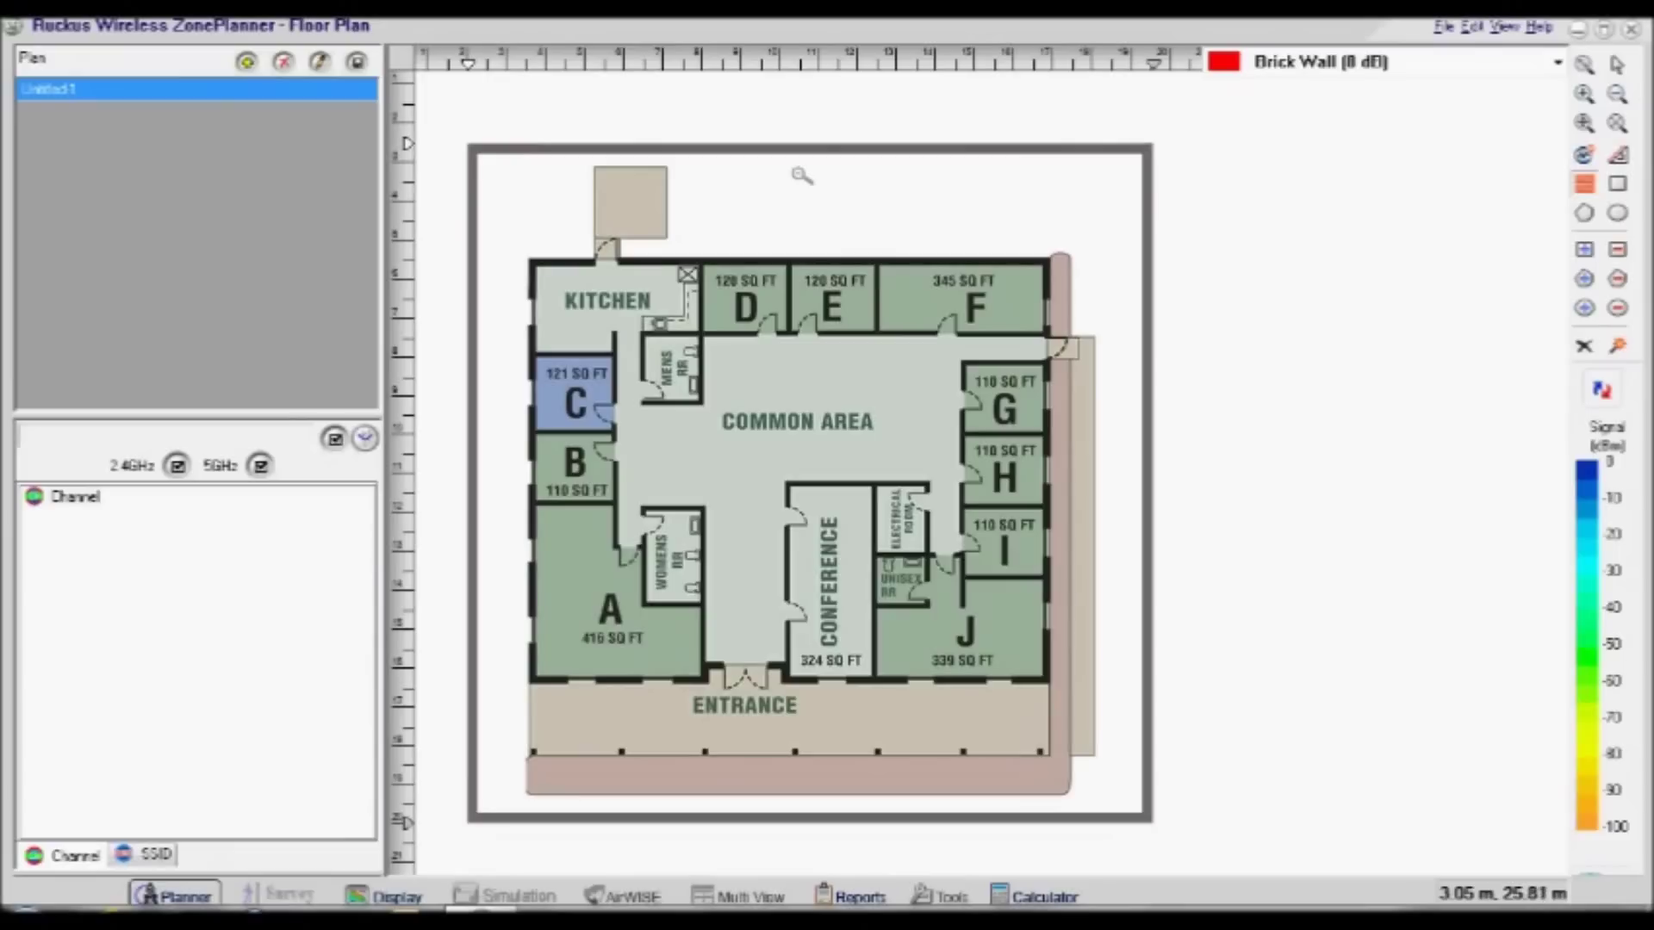
{"action": "left_click_drag", "start_coordinate": [532, 681], "coordinate": [533, 258]}
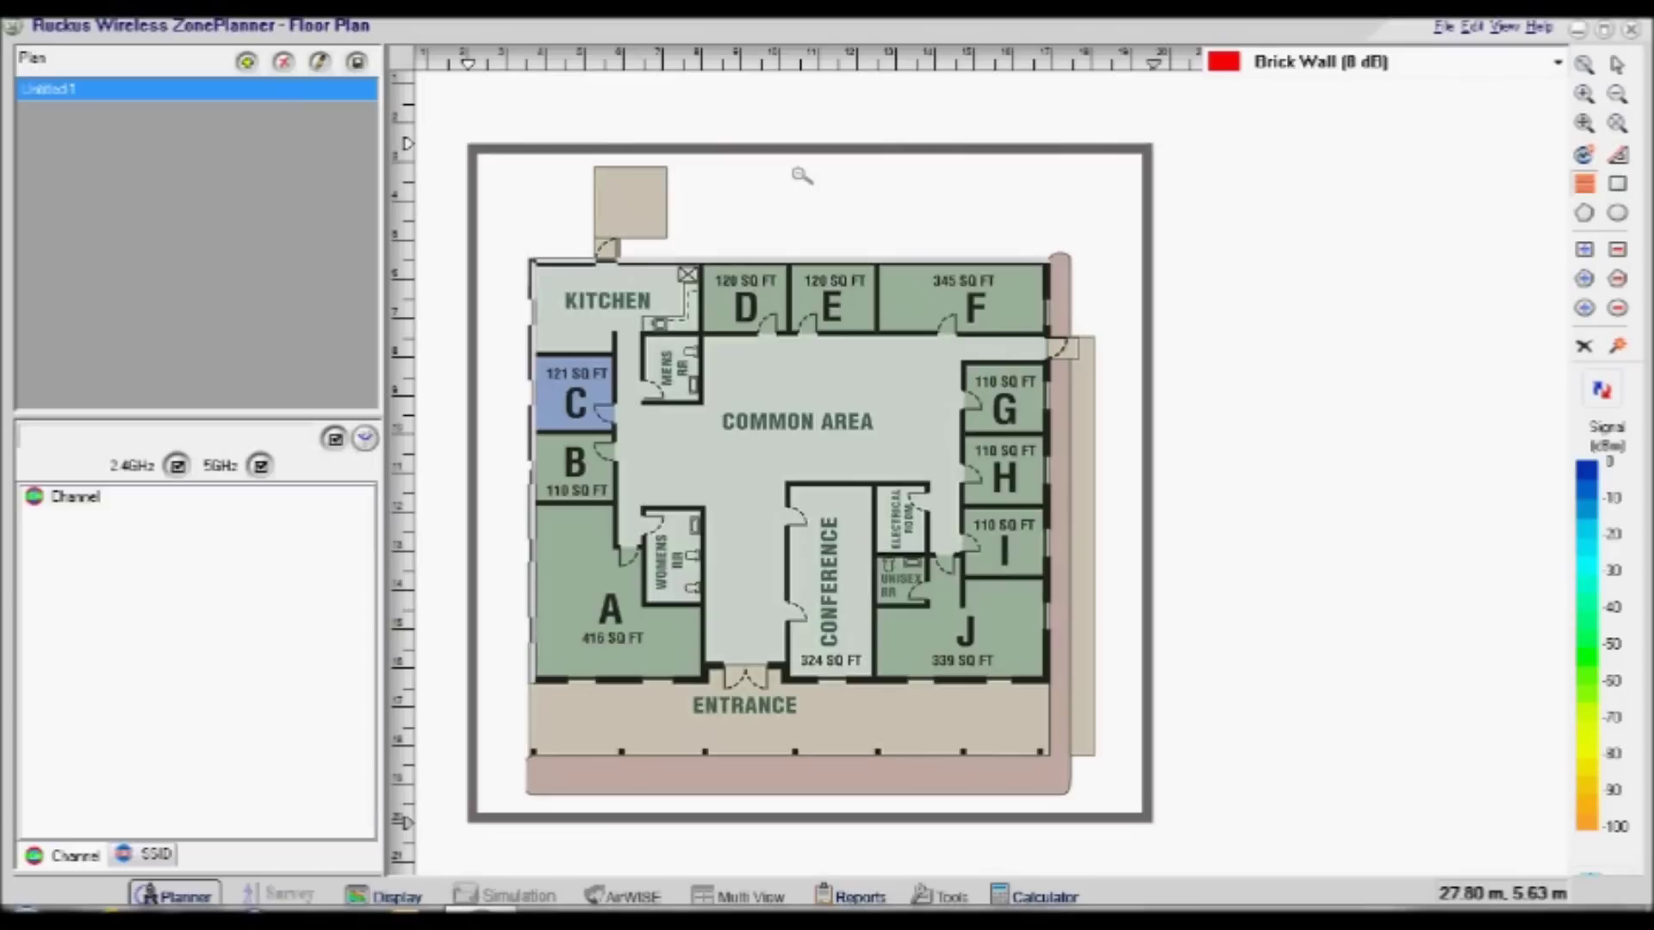
{"action": "double_click", "coordinate": [1048, 260]}
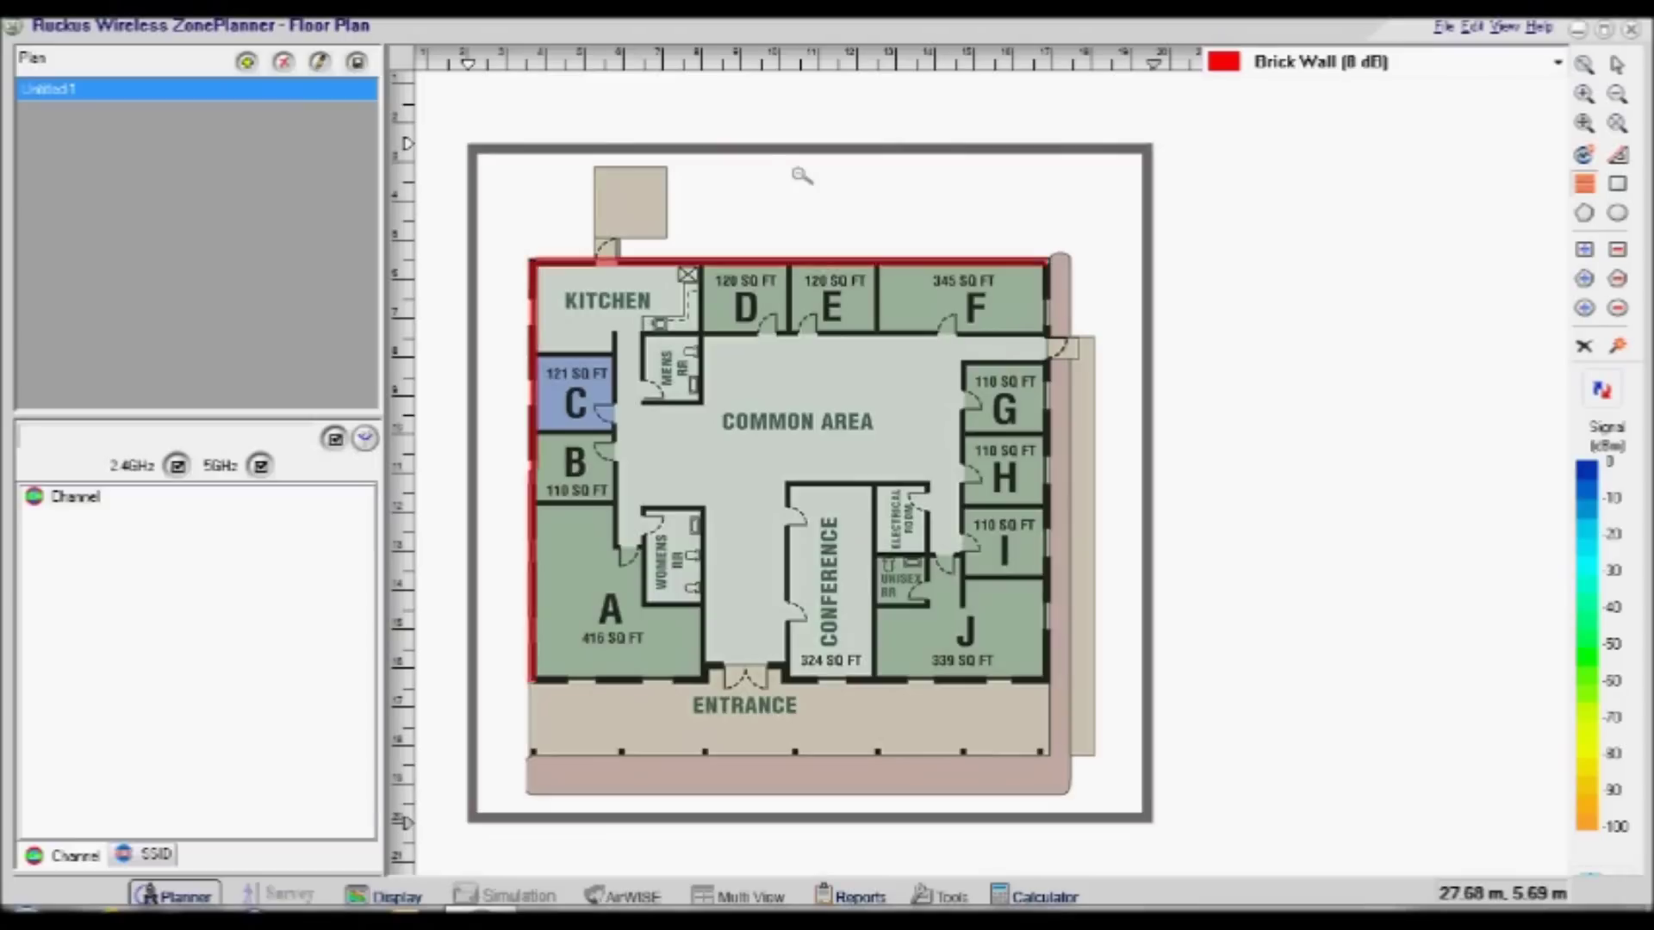
{"action": "left_click", "coordinate": [1049, 680]}
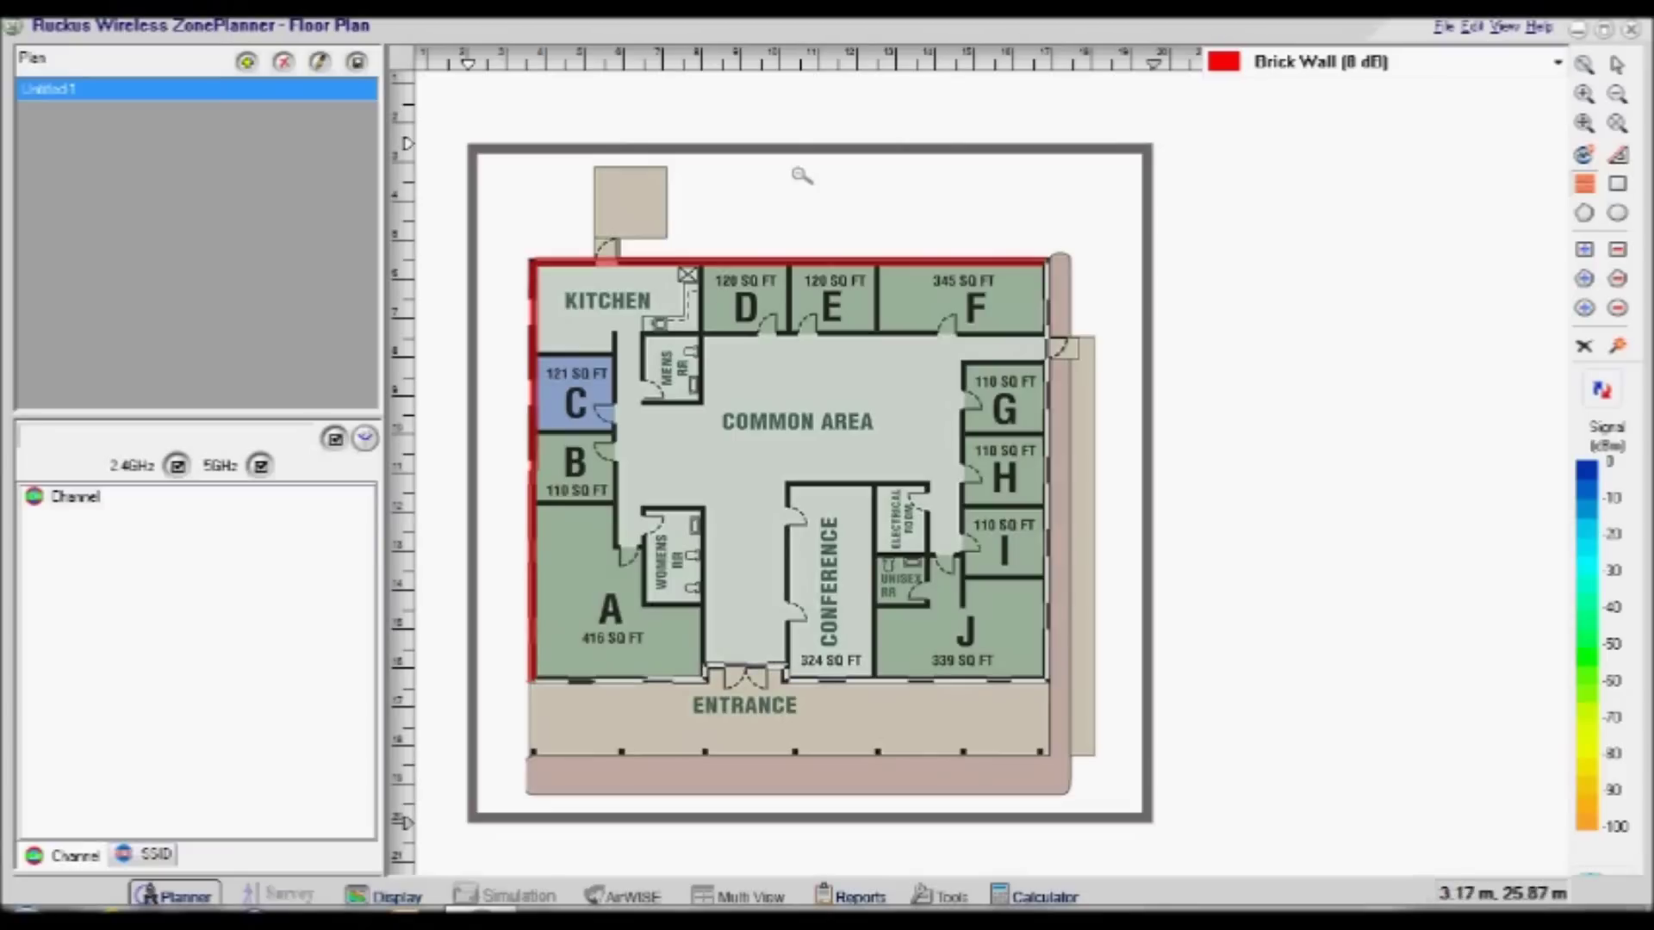
{"action": "double_click", "coordinate": [533, 681]}
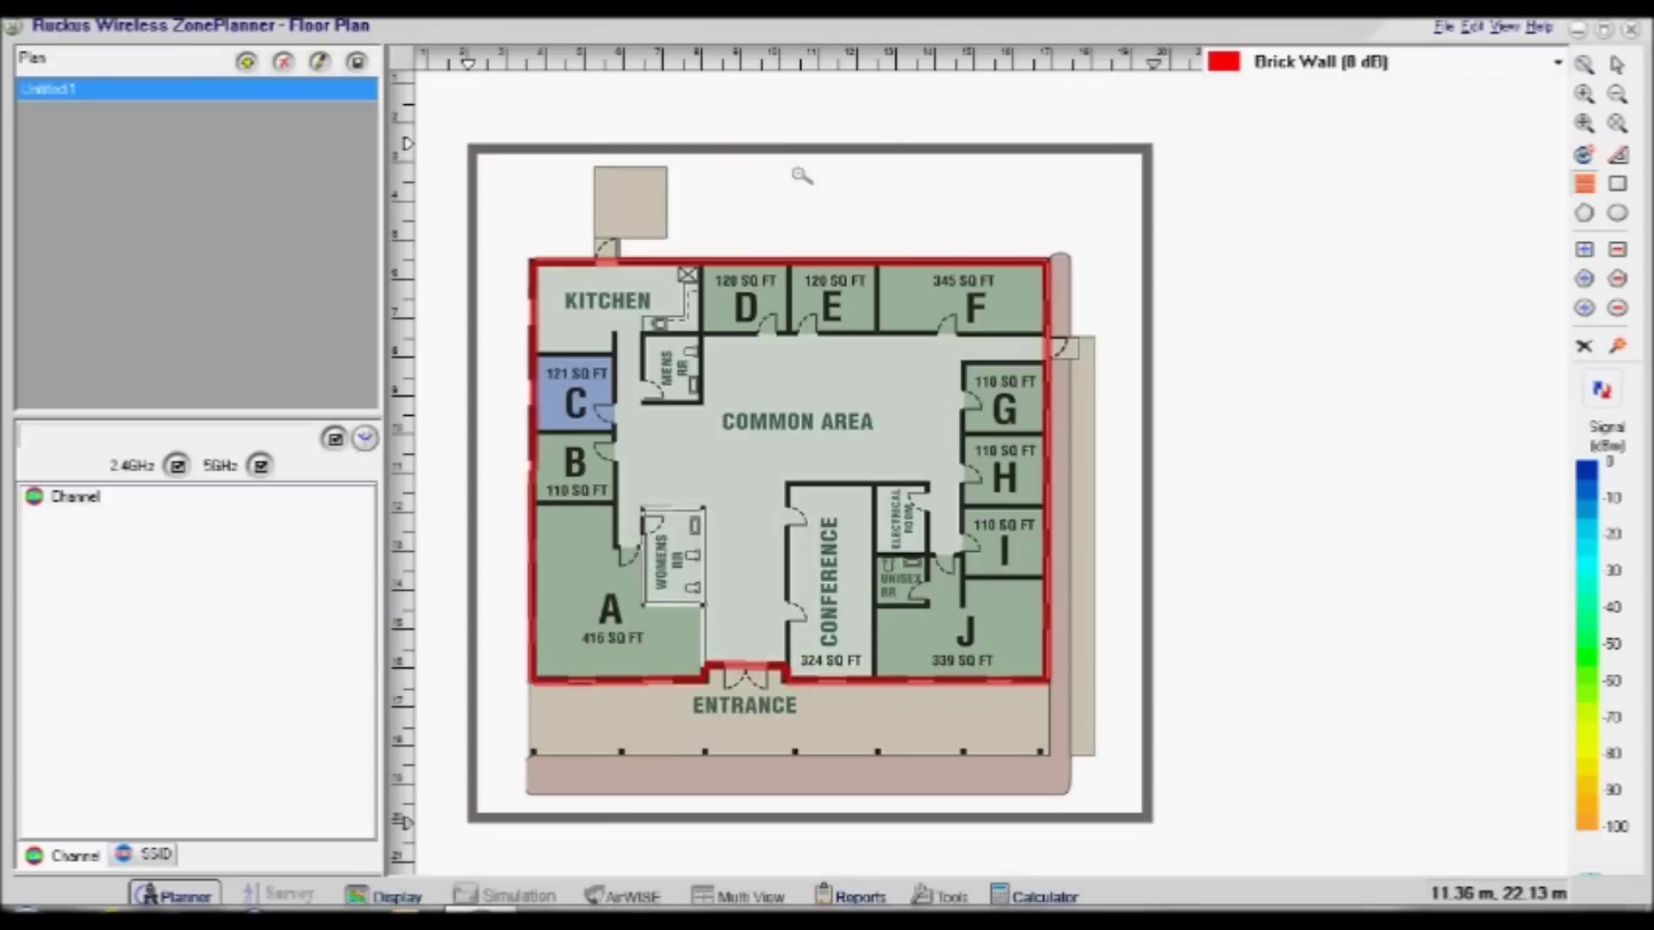
{"action": "double_click", "coordinate": [704, 604]}
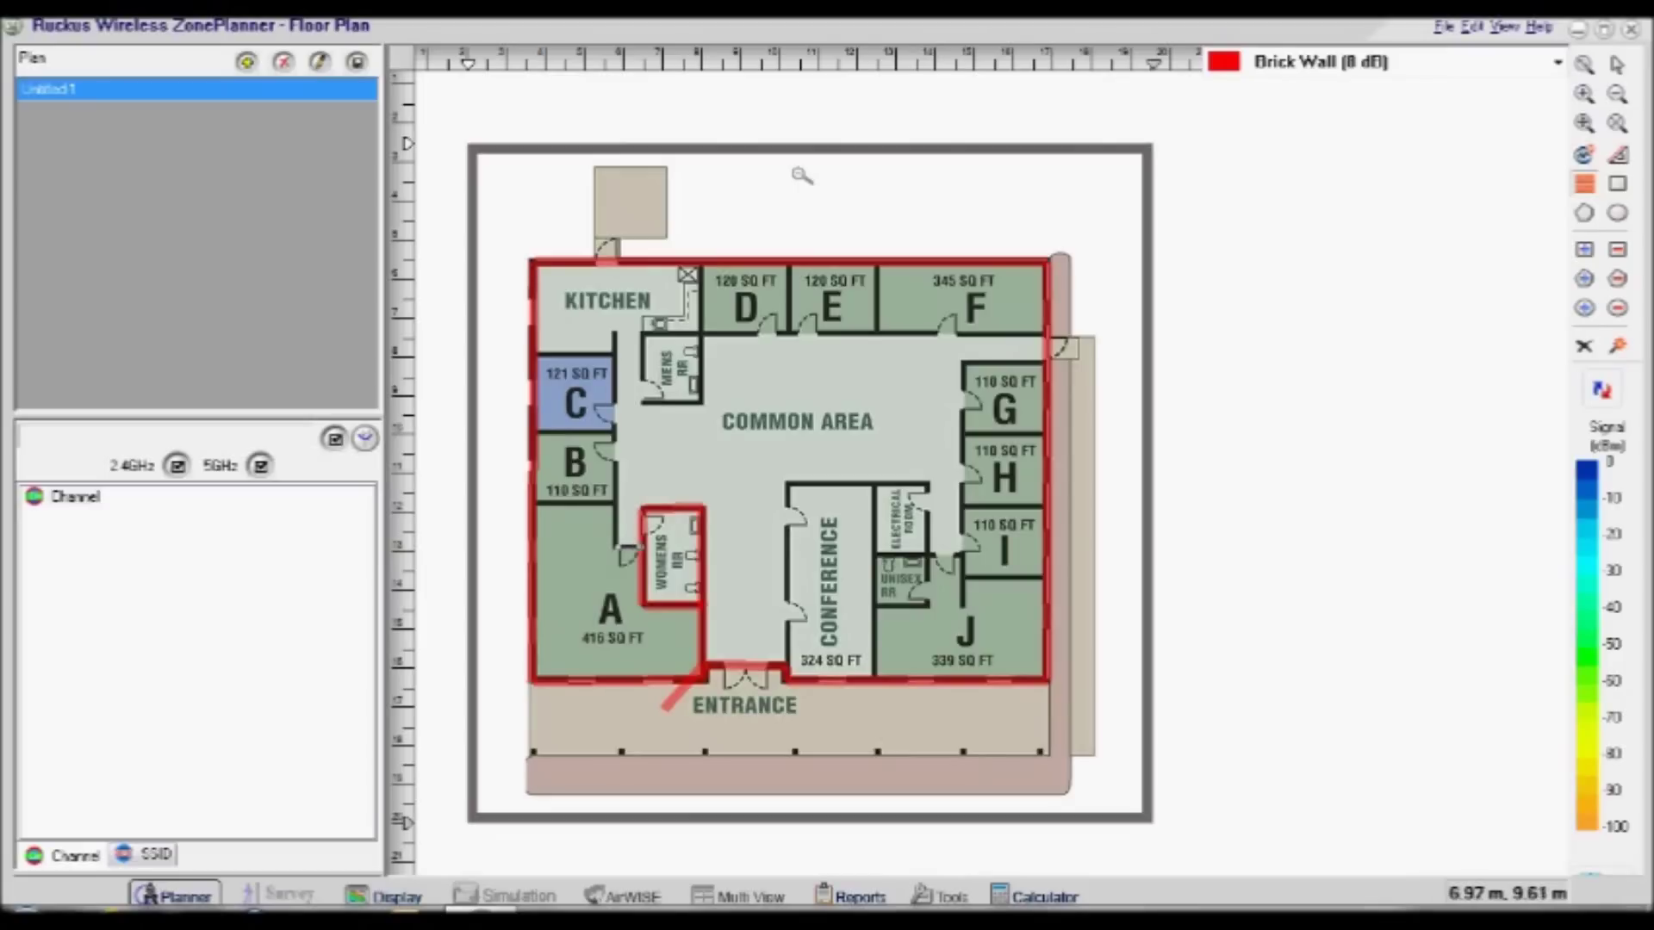
{"action": "double_click", "coordinate": [615, 332]}
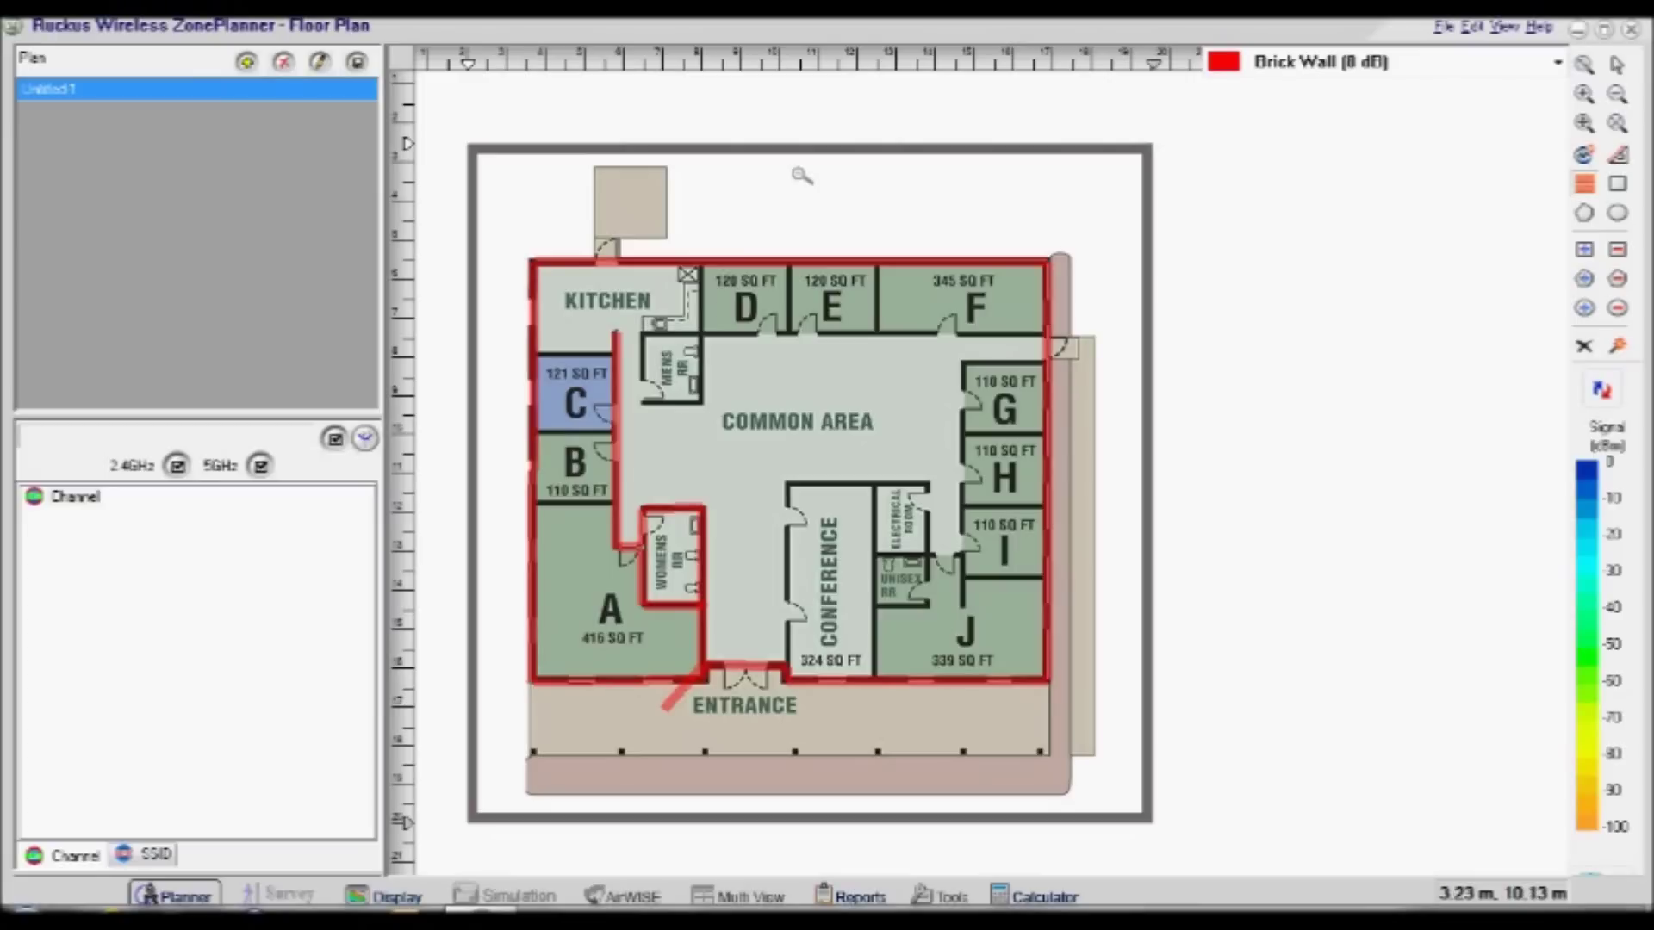
- Add brick walls for rooms C, B, A, the electrical/unisex divider and rooms G to J
{"action": "left_click_drag", "start_coordinate": [534, 354], "coordinate": [616, 354]}
{"action": "left_click_drag", "start_coordinate": [534, 434], "coordinate": [614, 433]}
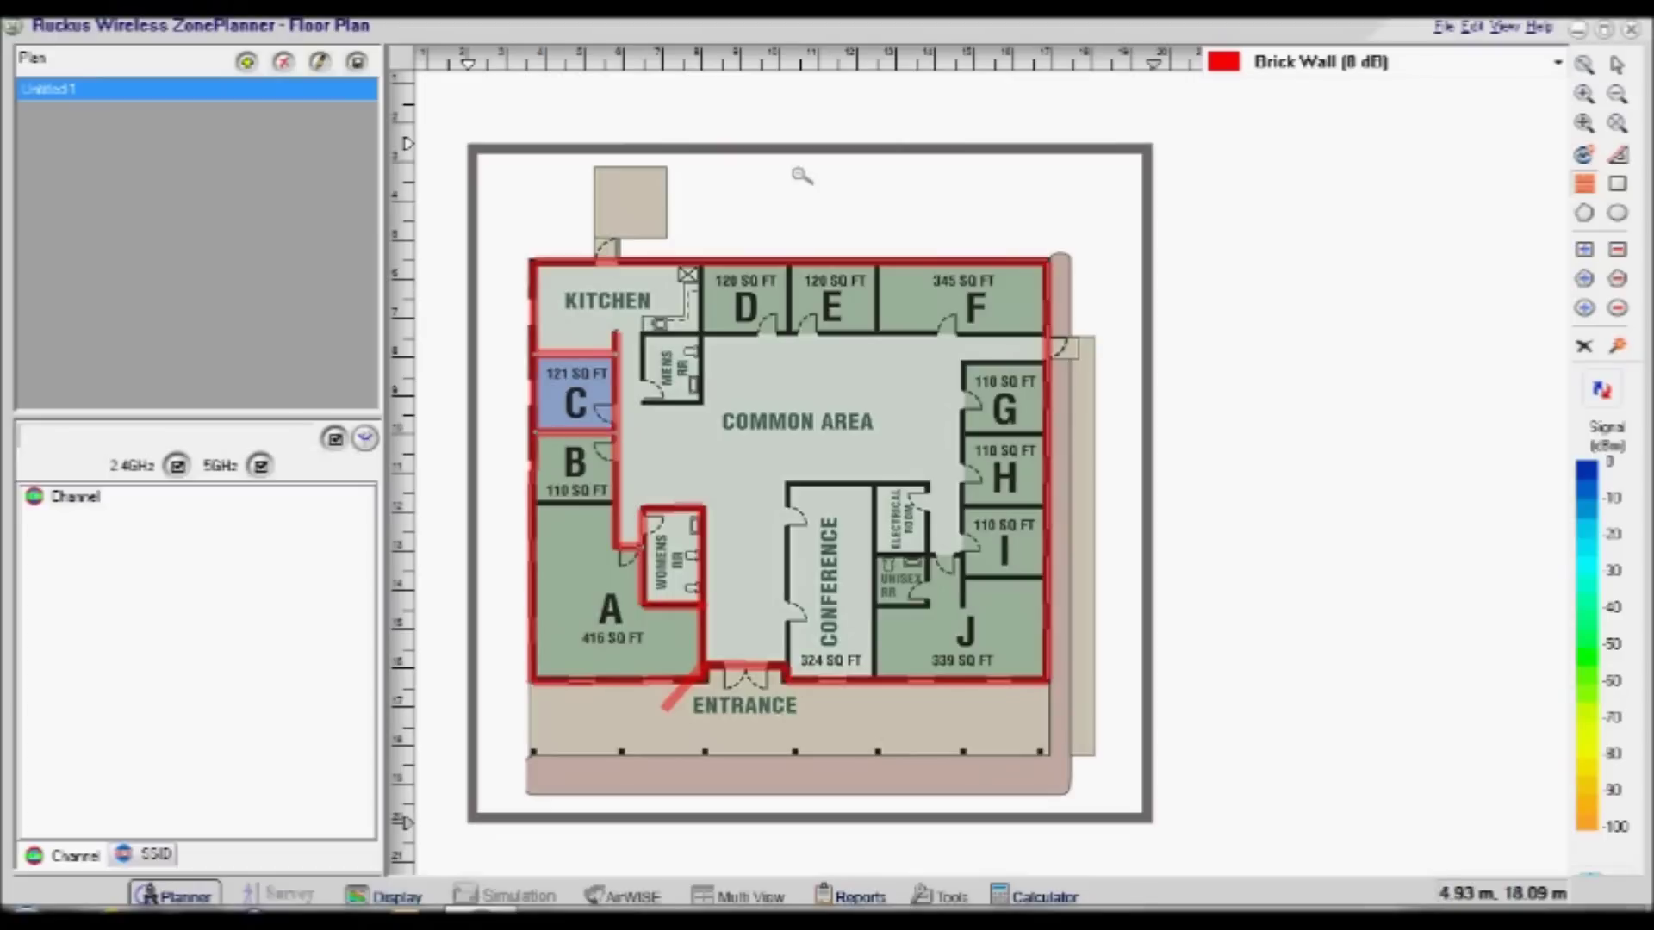
{"action": "mouse_move", "coordinate": [533, 501]}
{"action": "left_mouse_down"}
{"action": "mouse_move", "coordinate": [600, 520]}
{"action": "mouse_move", "coordinate": [616, 502]}
{"action": "left_mouse_up"}
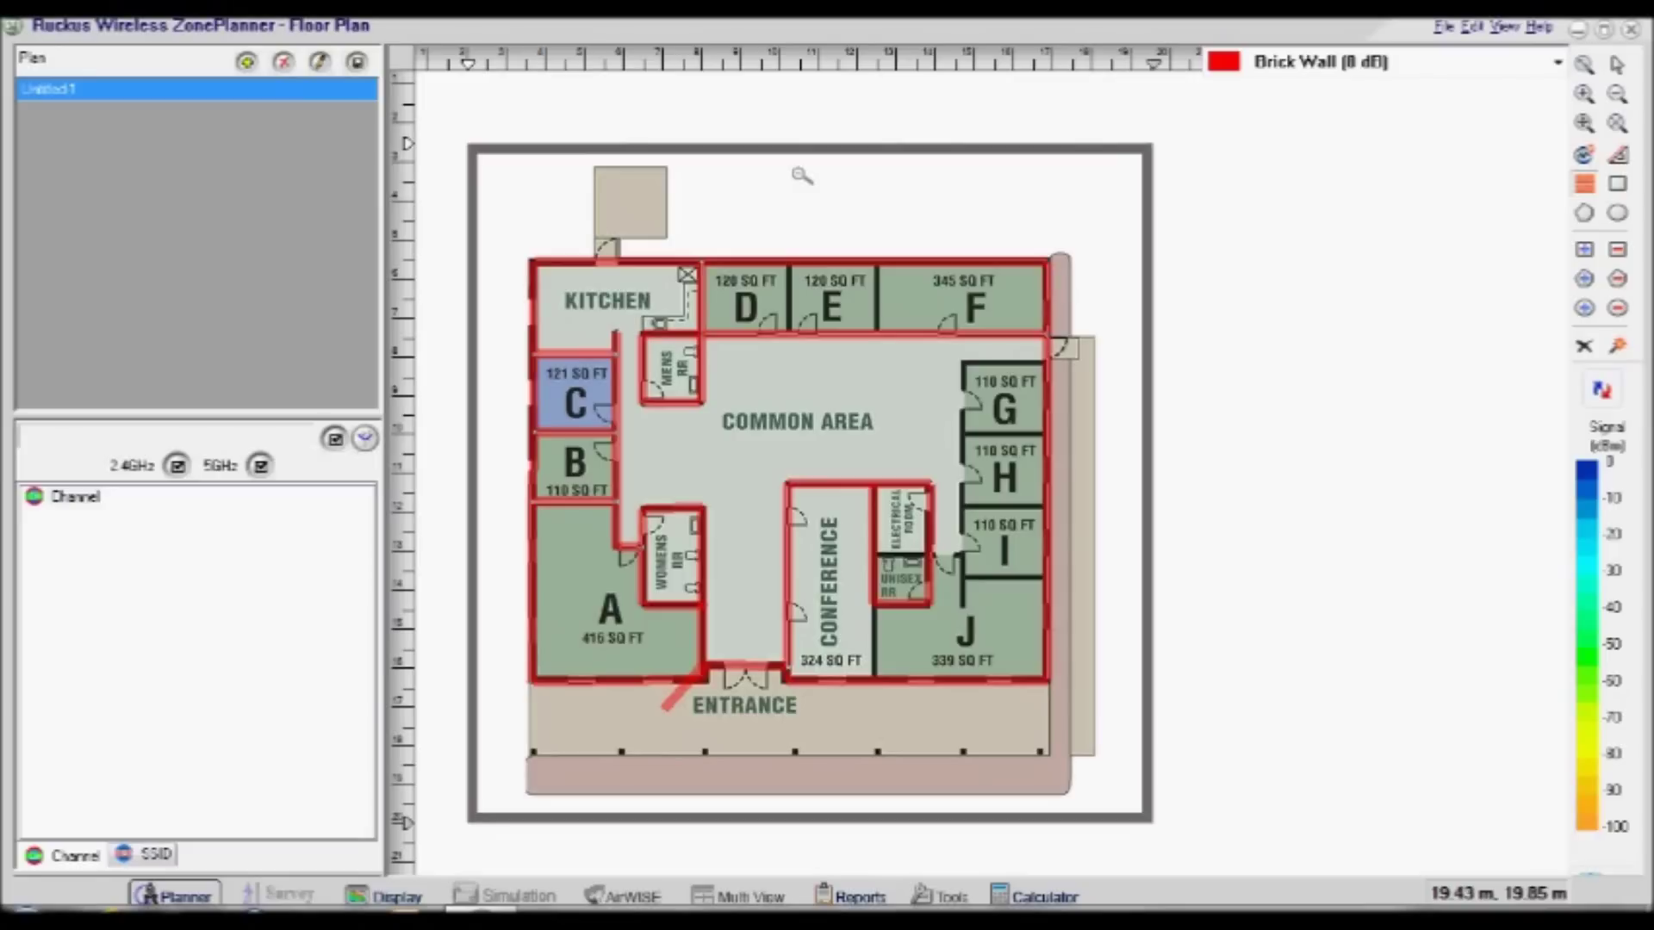
{"action": "left_click_drag", "start_coordinate": [876, 559], "coordinate": [930, 558]}
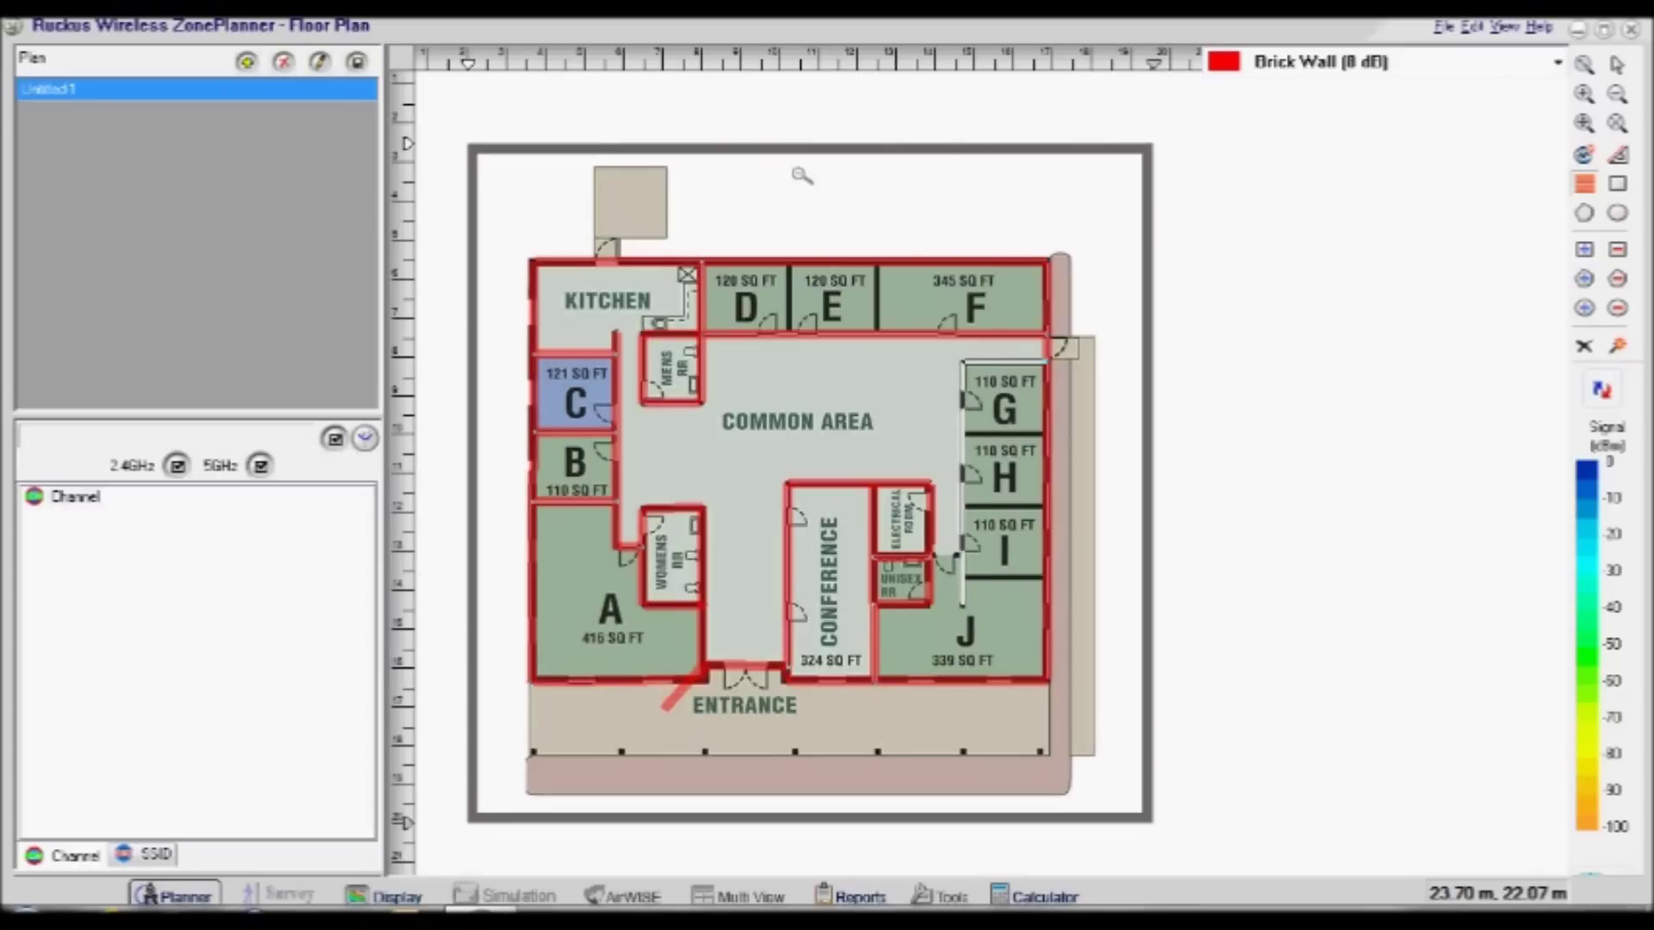
{"action": "double_click", "coordinate": [963, 605]}
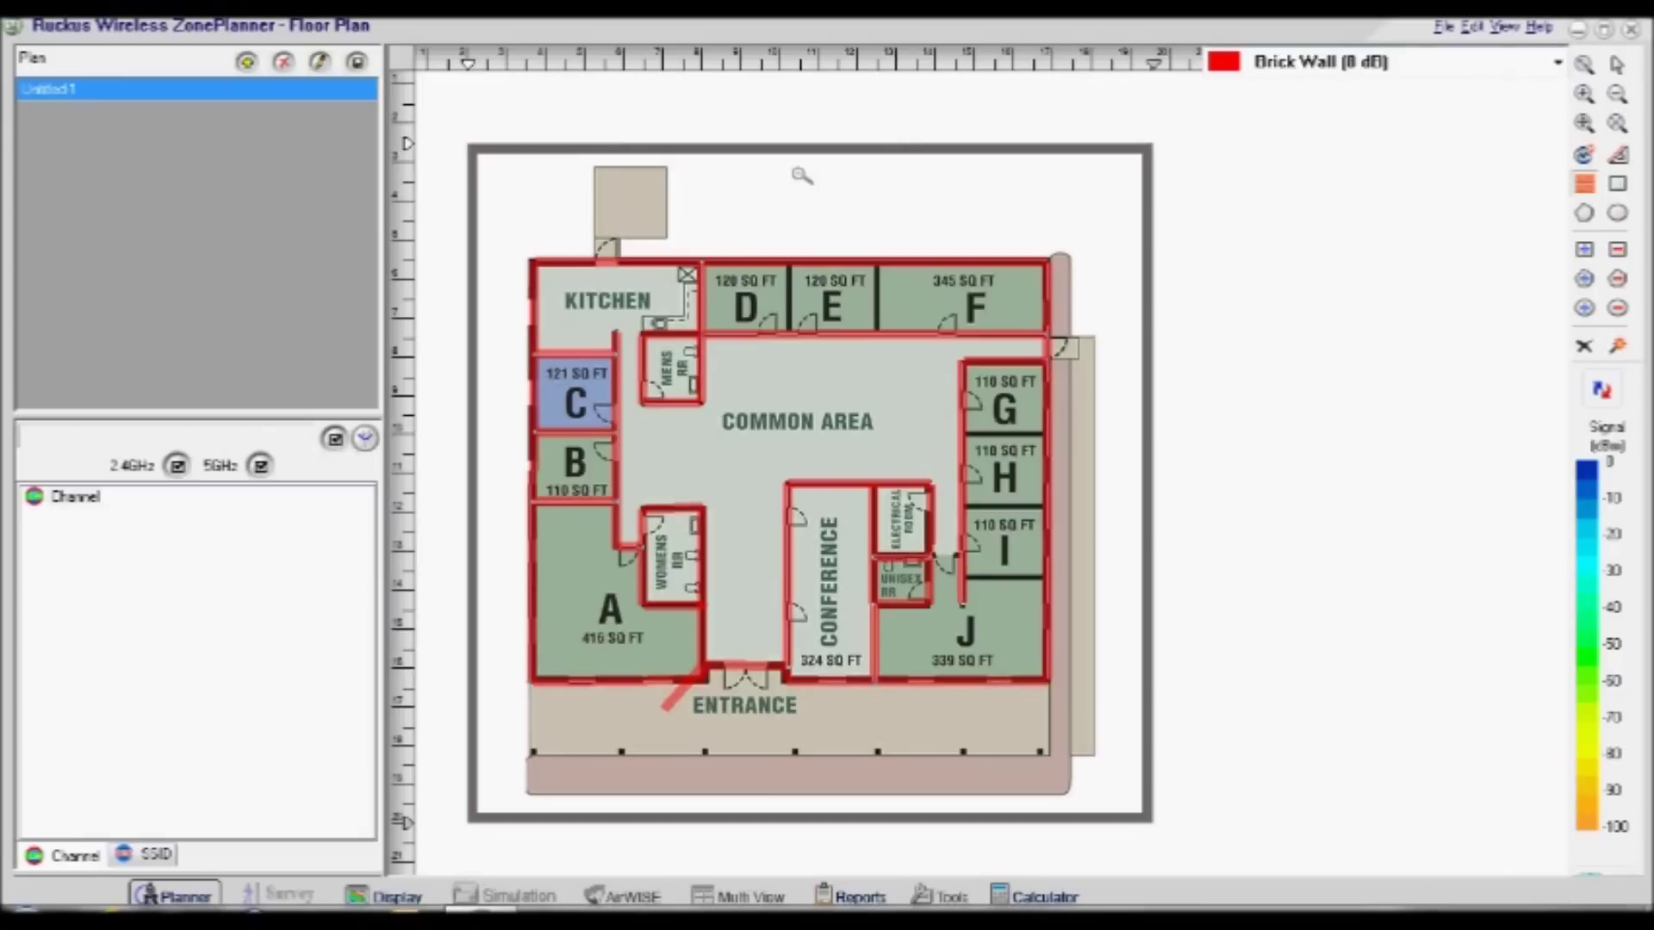
- Set the wall material to Cinder wall (4 dB)
{"action": "left_click", "coordinate": [1558, 62]}
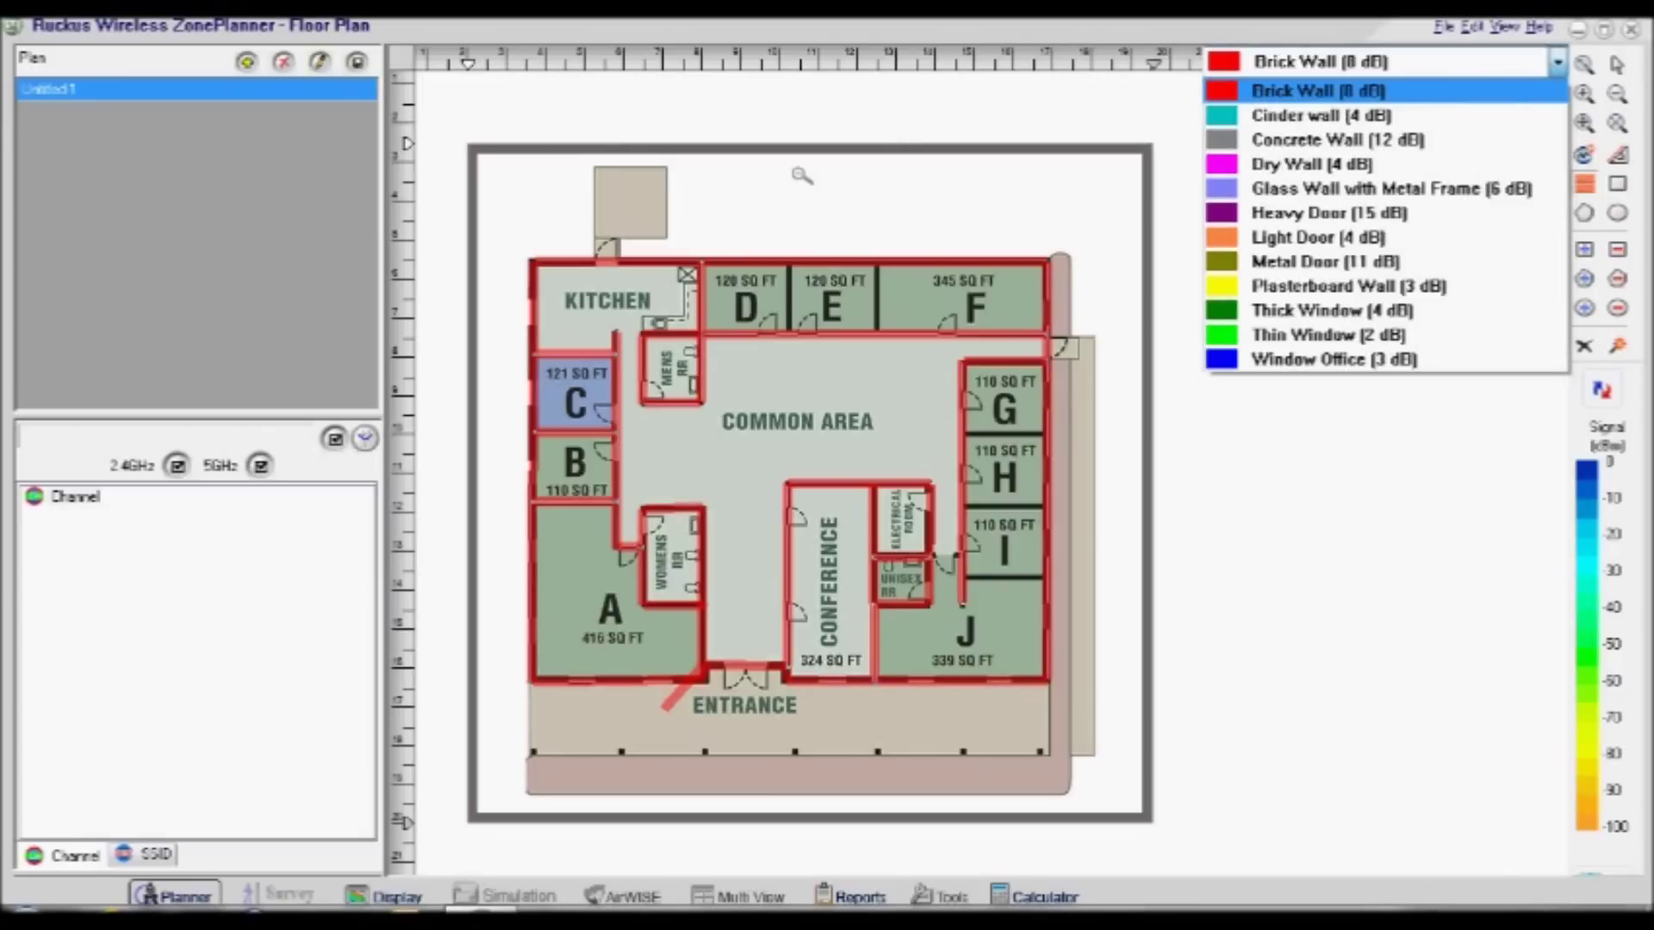
{"action": "key", "text": "Down"}
{"action": "key", "text": "Down"}
{"action": "key", "text": "Down"}
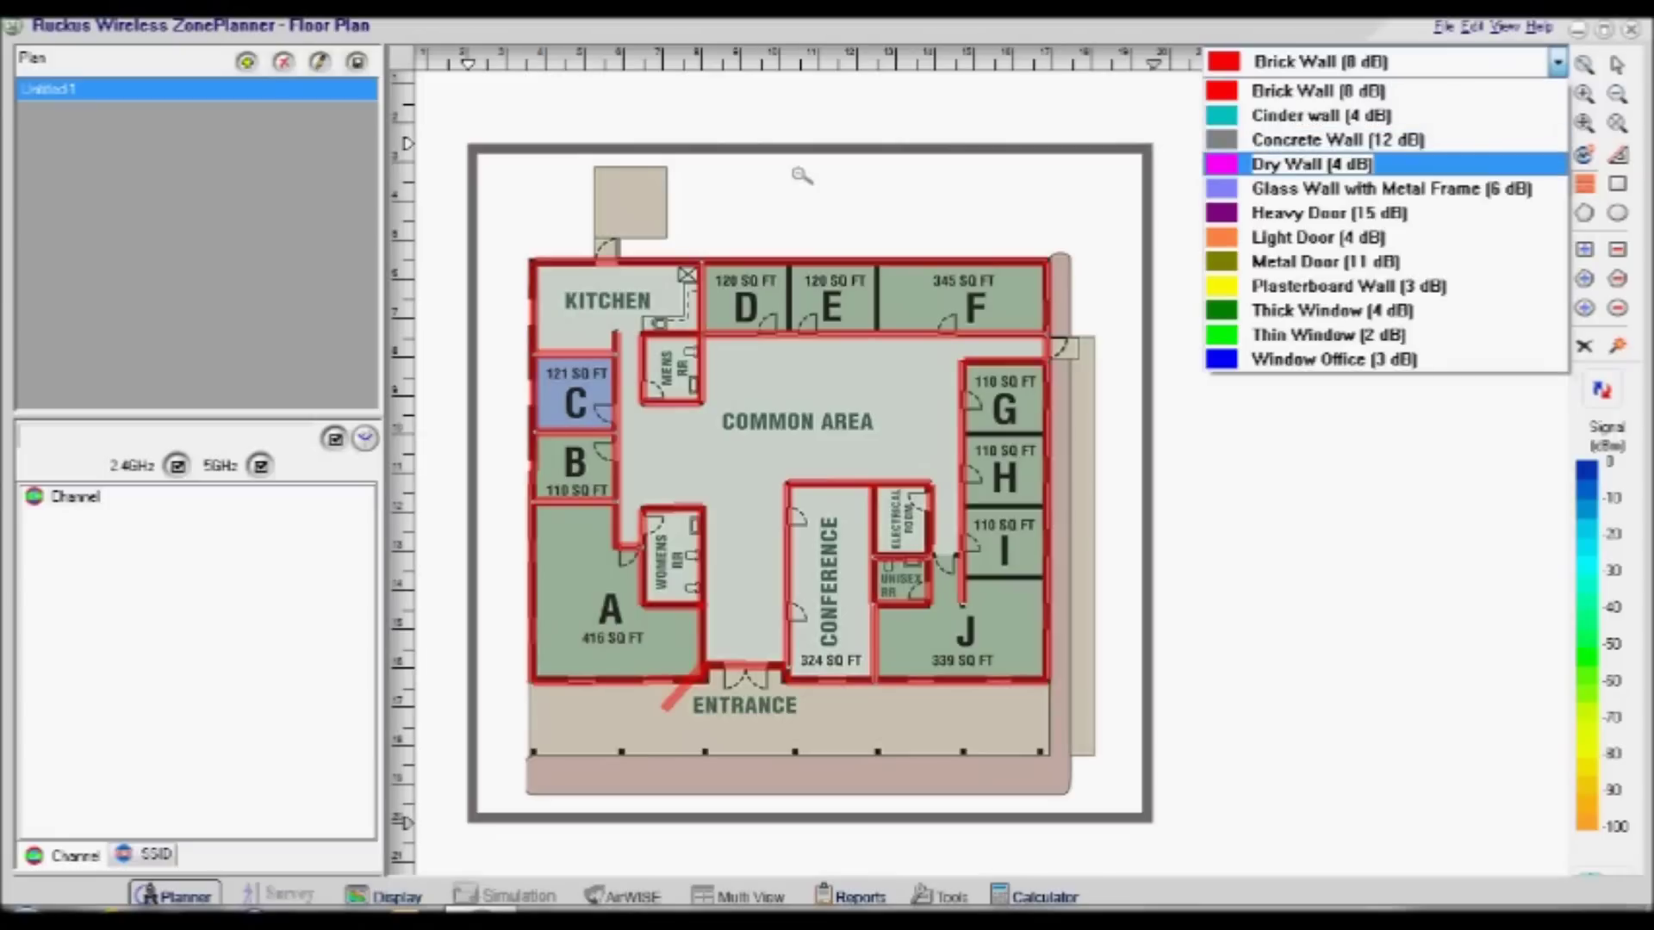
{"action": "key", "text": "Down"}
{"action": "key", "text": "Down"}
{"action": "key", "text": "Down"}
{"action": "key", "text": "Down"}
{"action": "key", "text": "Down"}
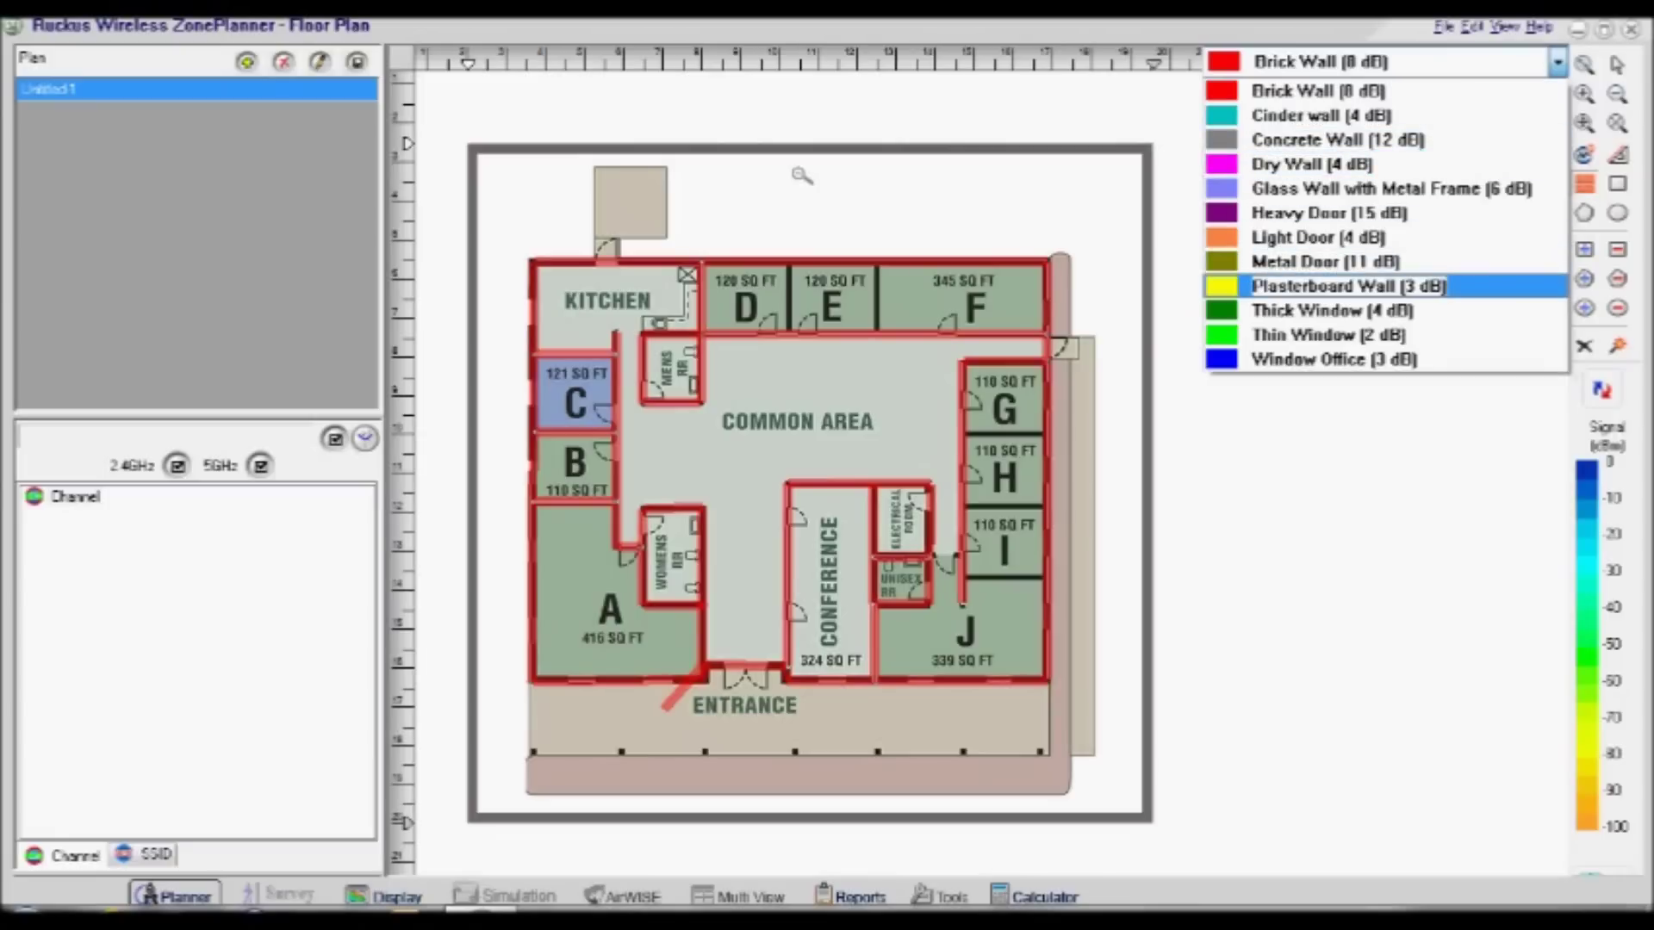
{"action": "key", "text": "Up"}
{"action": "key", "text": "Up"}
{"action": "key", "text": "Up"}
{"action": "key", "text": "Up"}
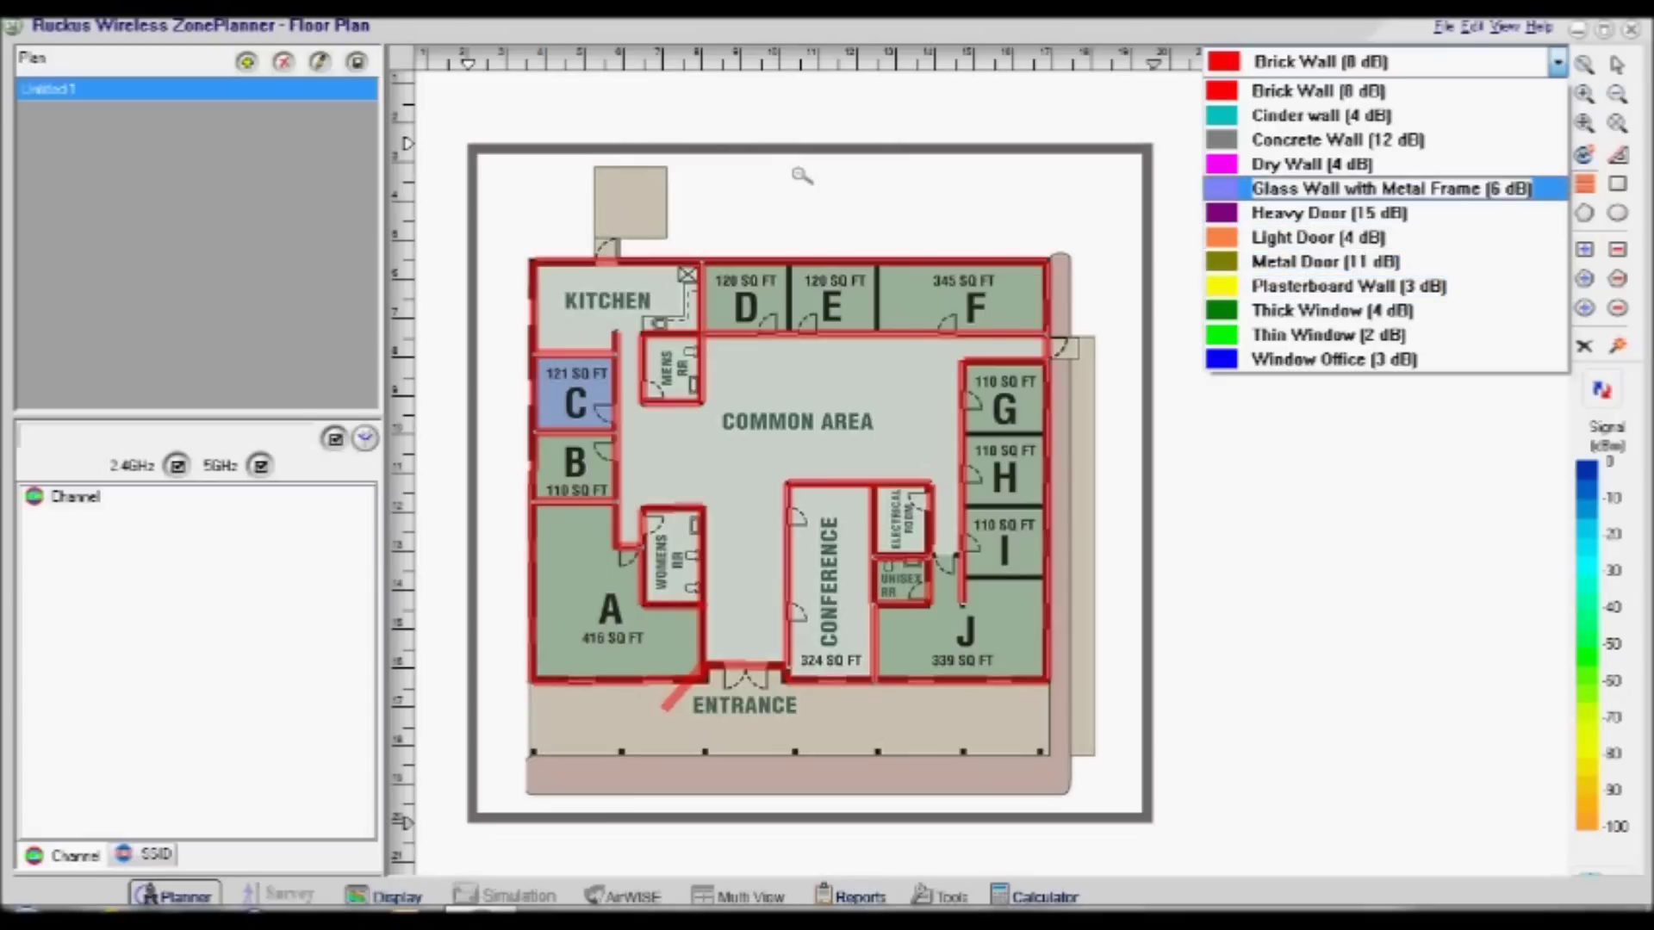
{"action": "key", "text": "Up"}
{"action": "key", "text": "Up"}
{"action": "key", "text": "Up"}
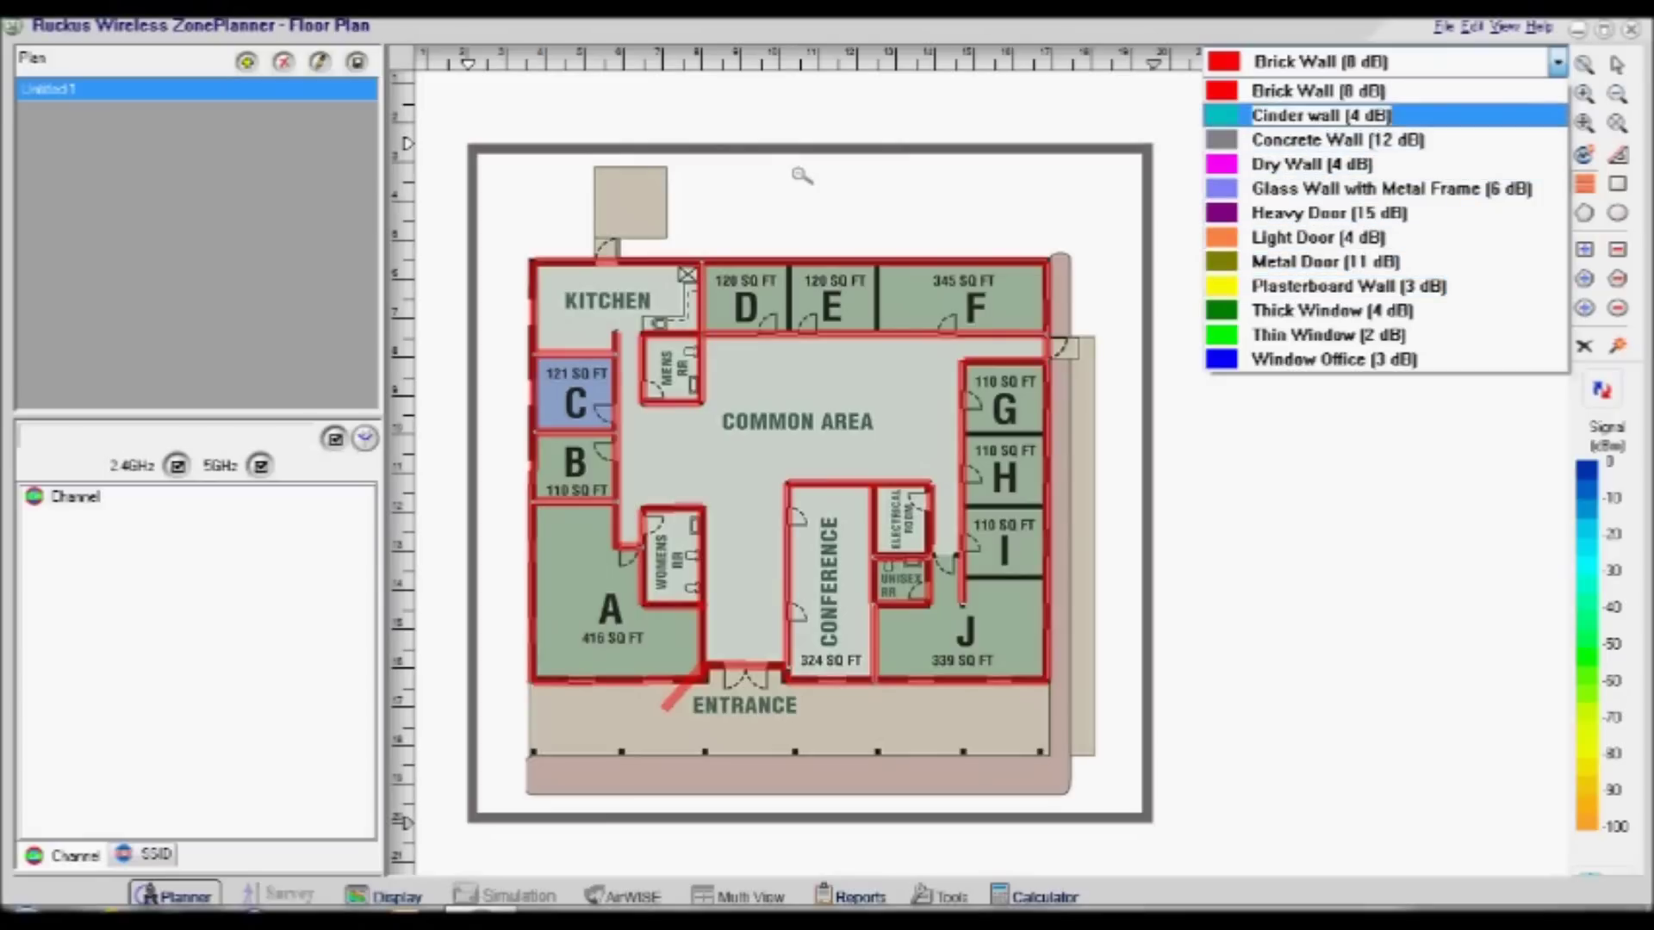
{"action": "key", "text": "Return"}
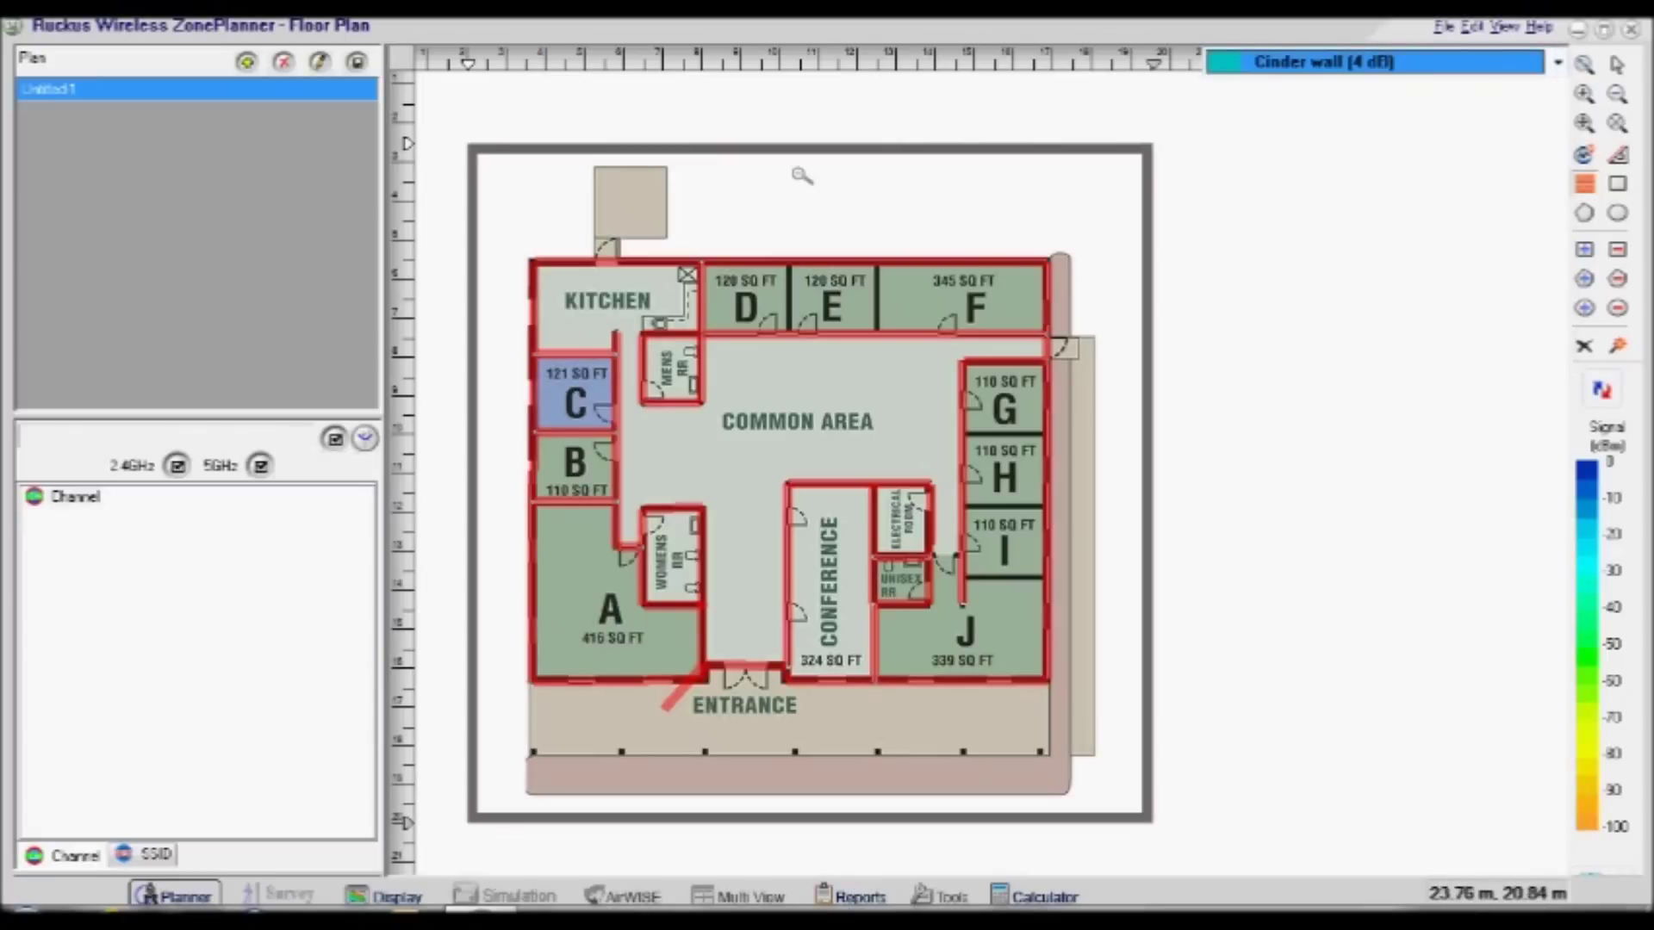
- Draw cinder walls between I/J, H/I, G/H and convert the D/E and E/F partitions
{"action": "left_click_drag", "start_coordinate": [964, 579], "coordinate": [1047, 580]}
{"action": "left_click_drag", "start_coordinate": [964, 507], "coordinate": [1050, 507]}
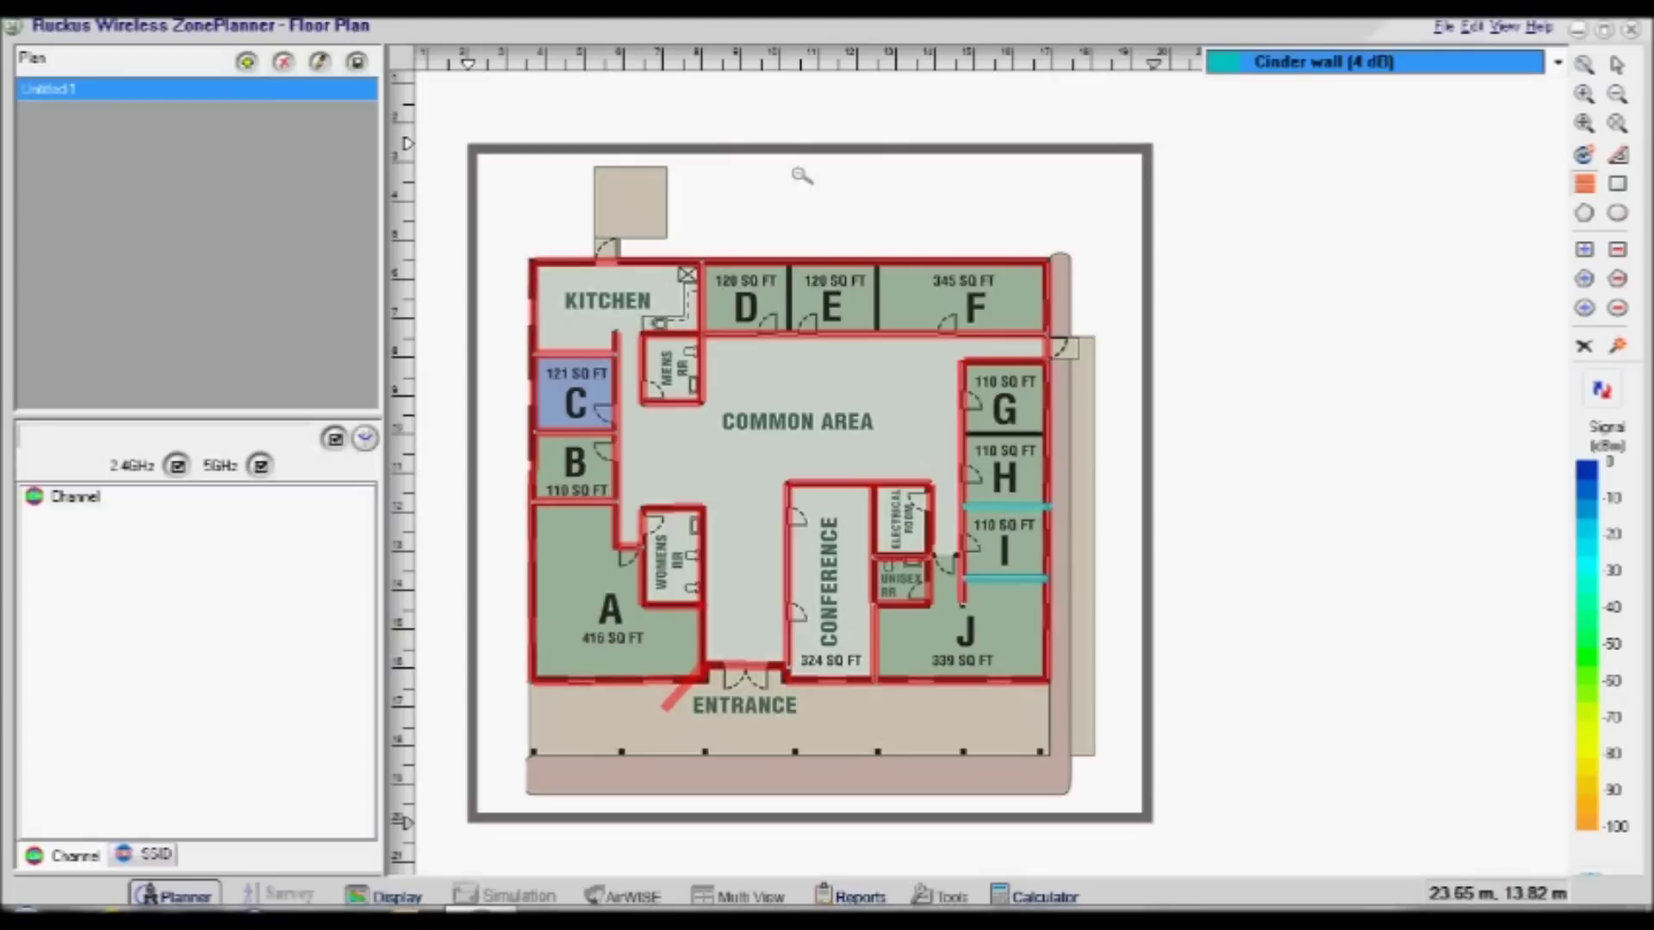
{"action": "left_click_drag", "start_coordinate": [963, 432], "coordinate": [1050, 431]}
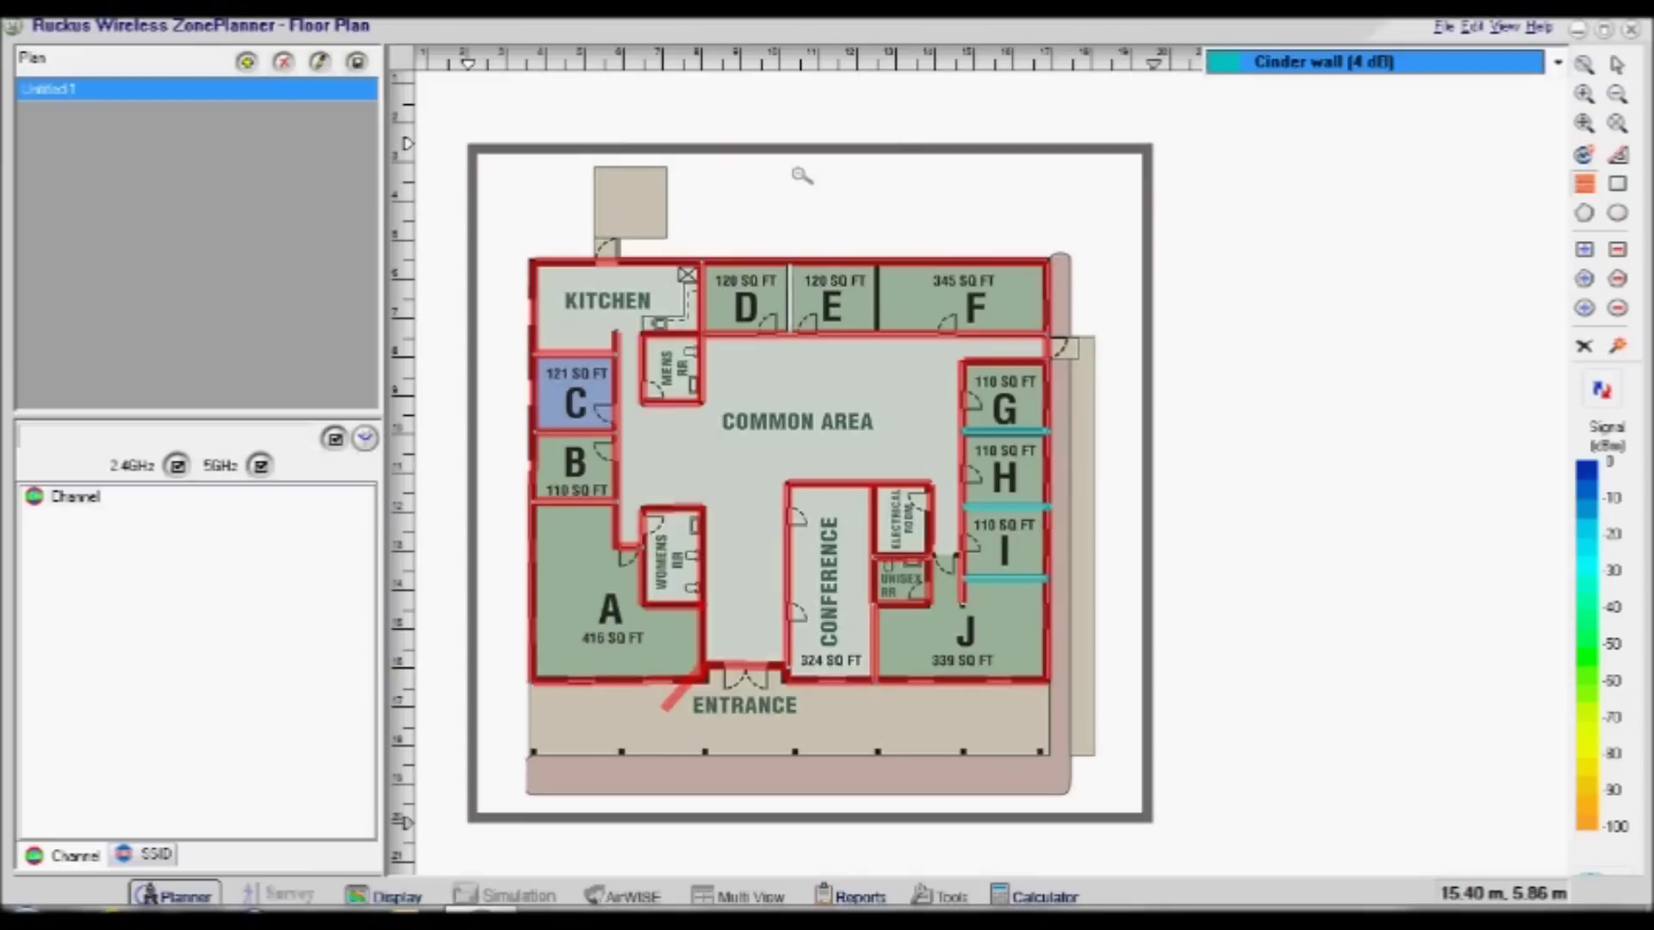
{"action": "left_click", "coordinate": [789, 276]}
{"action": "left_click", "coordinate": [877, 263]}
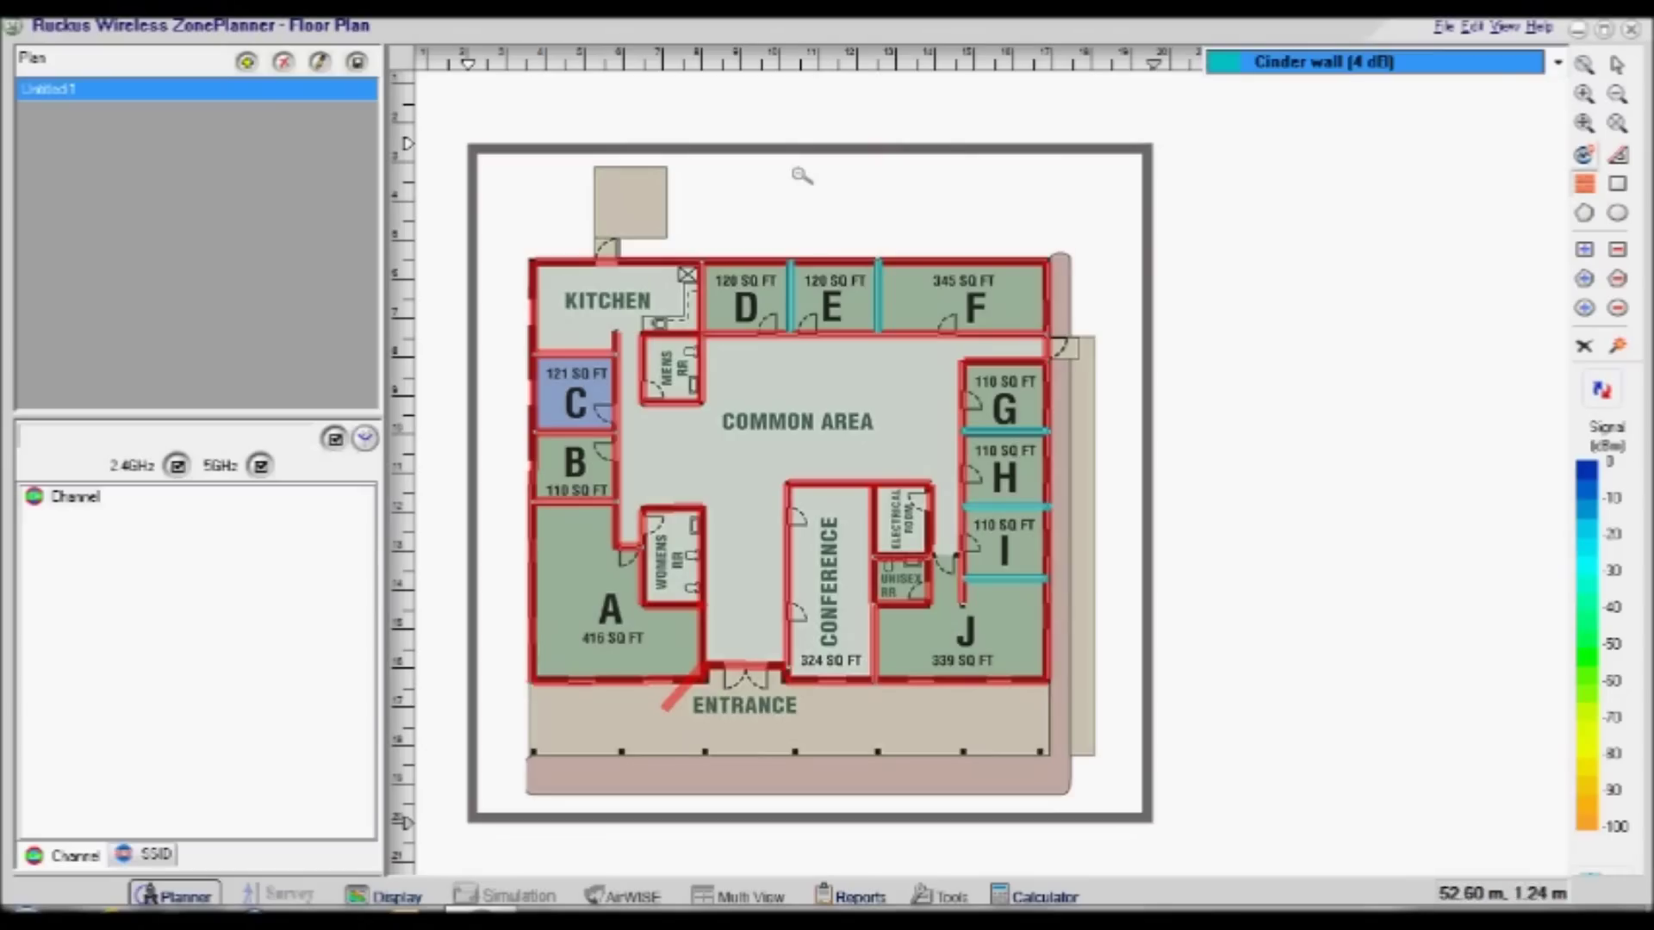
- Leave wall drawing and place AP-1 just right of the floor plan
{"action": "left_click", "coordinate": [1585, 184]}
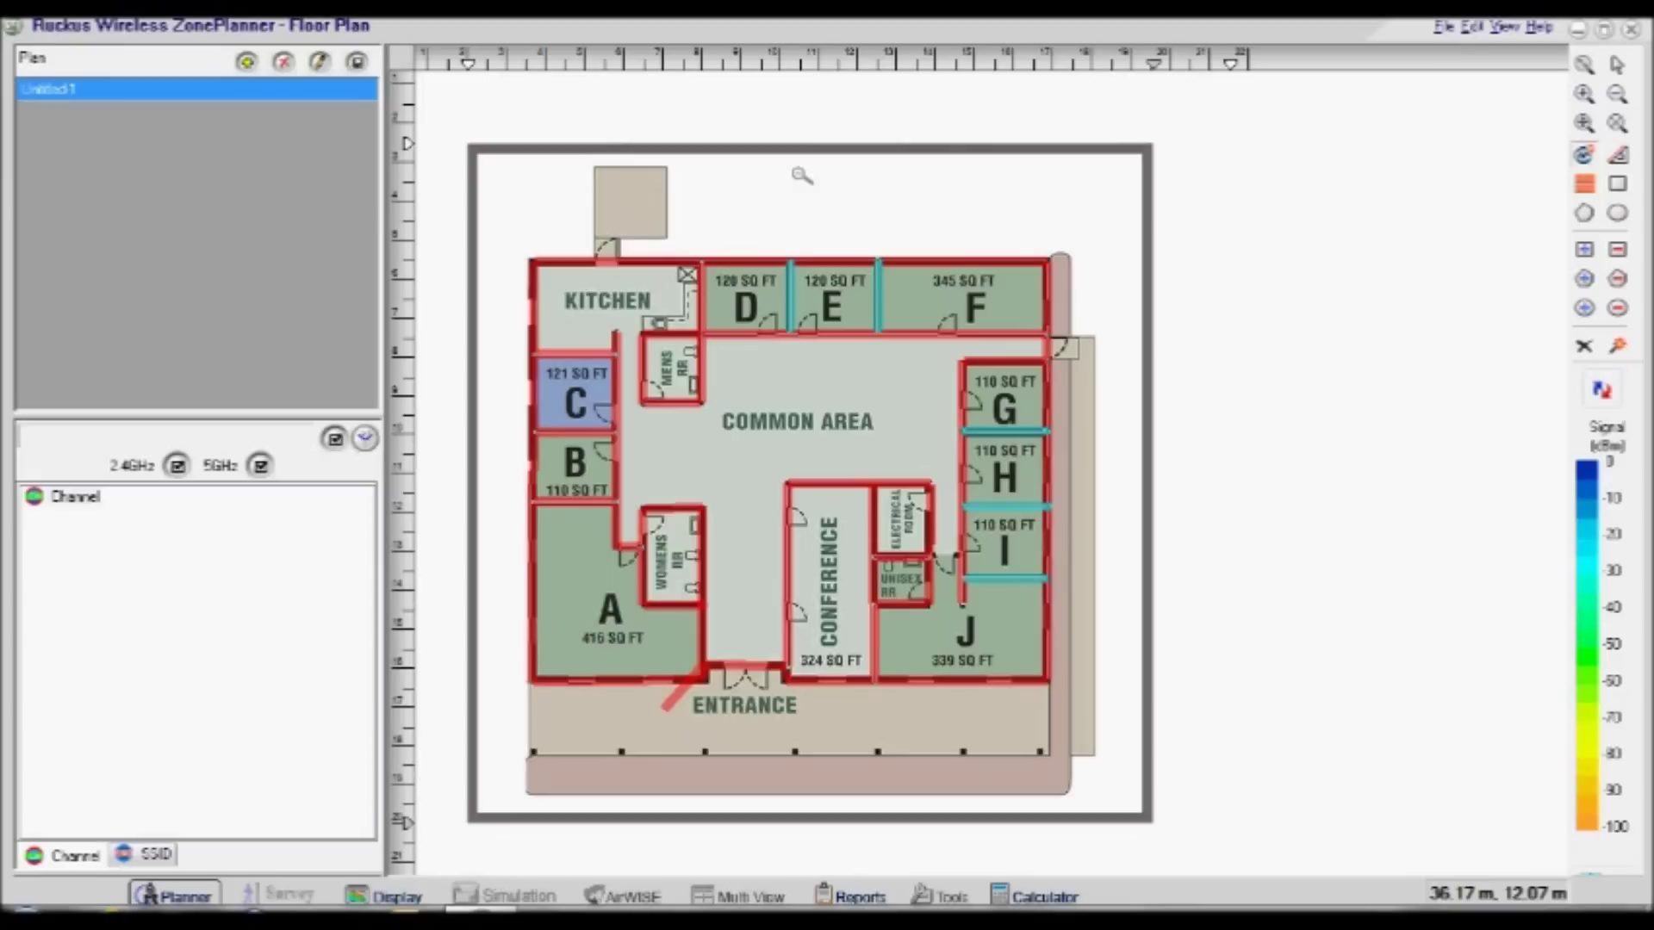
{"action": "left_click", "coordinate": [1222, 394]}
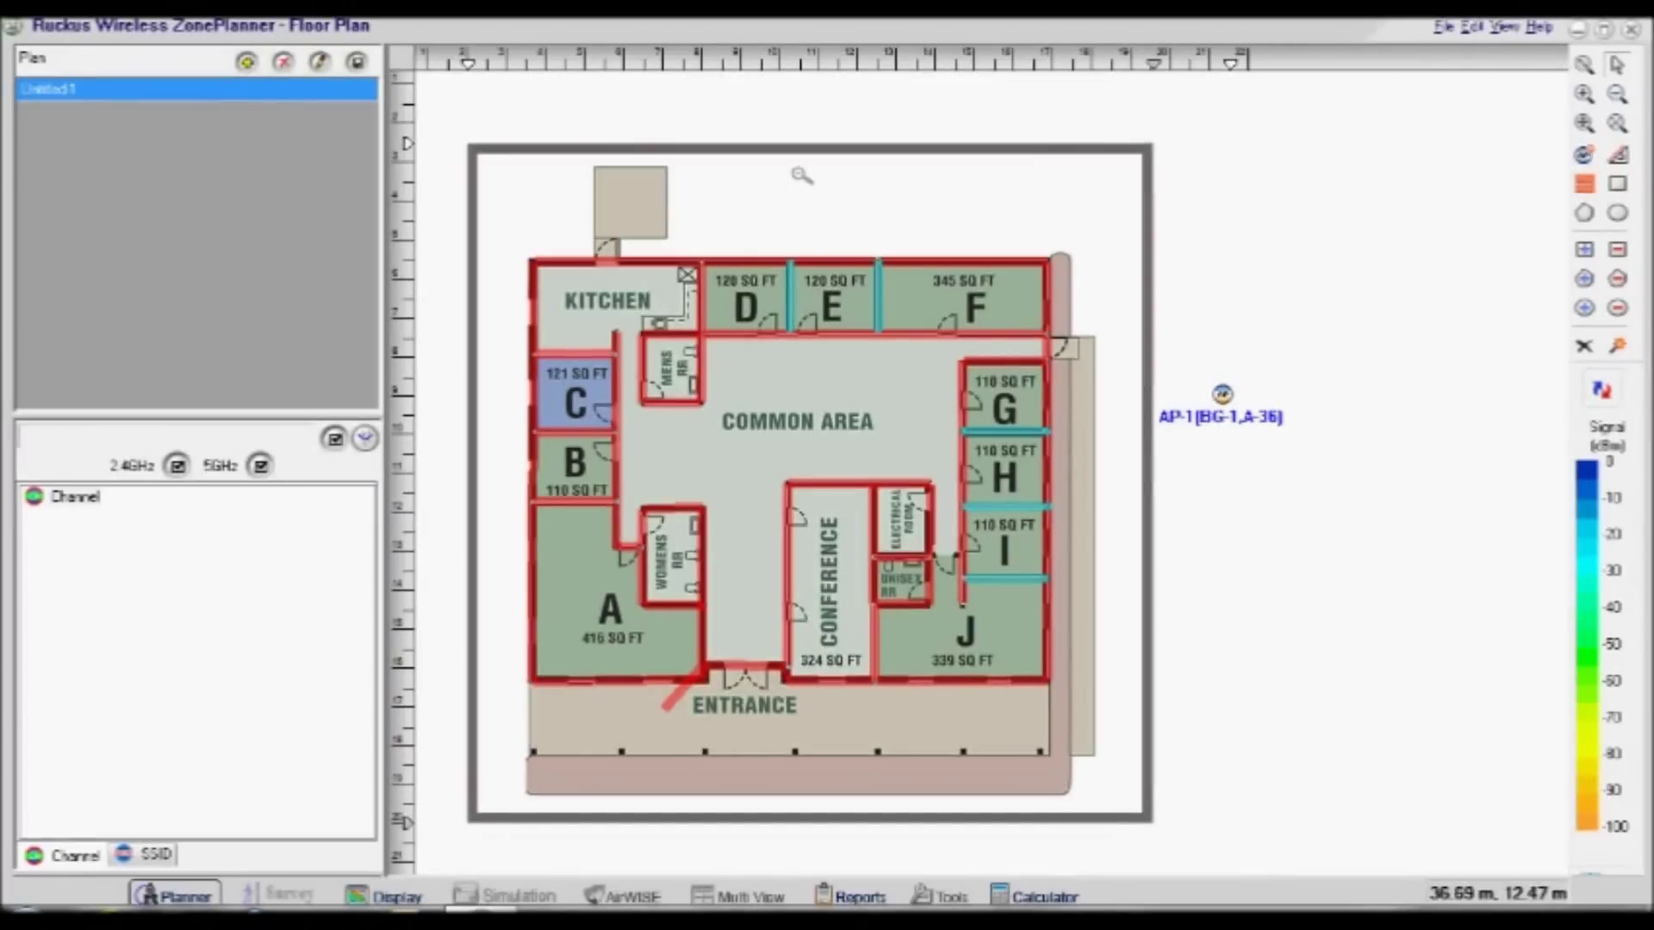
- Give AP-1 the Ruckus-7363-7343 2.4GHz gn A antenna with 11n support enabled
{"action": "right_click", "coordinate": [1223, 394]}
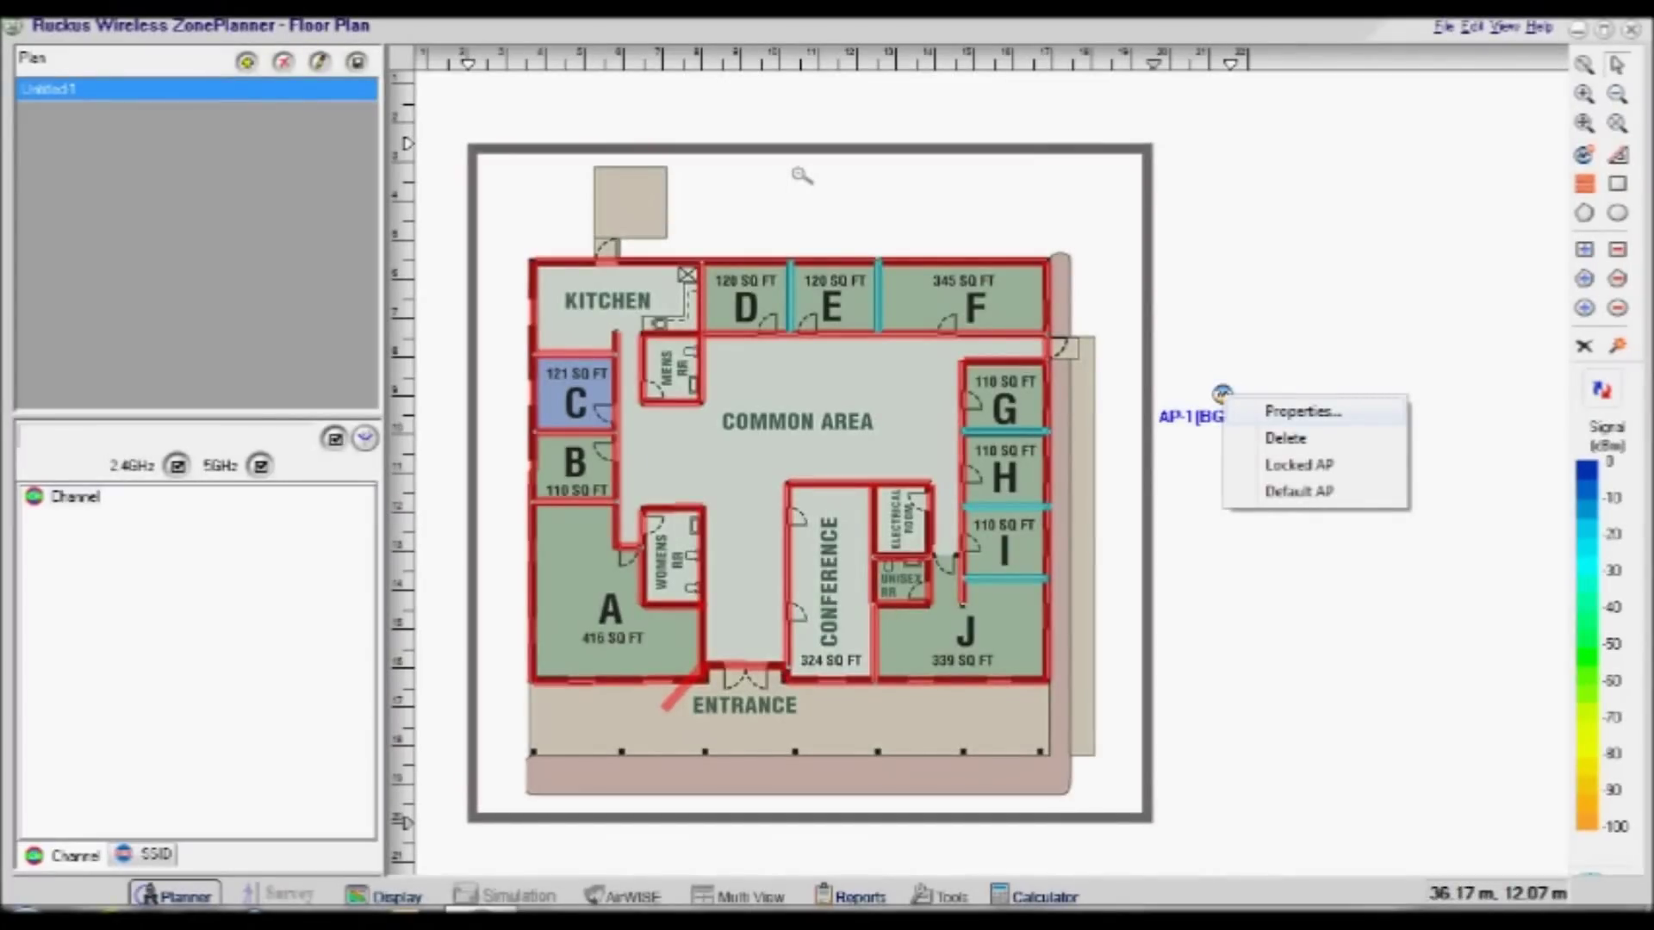
{"action": "left_click", "coordinate": [1302, 412]}
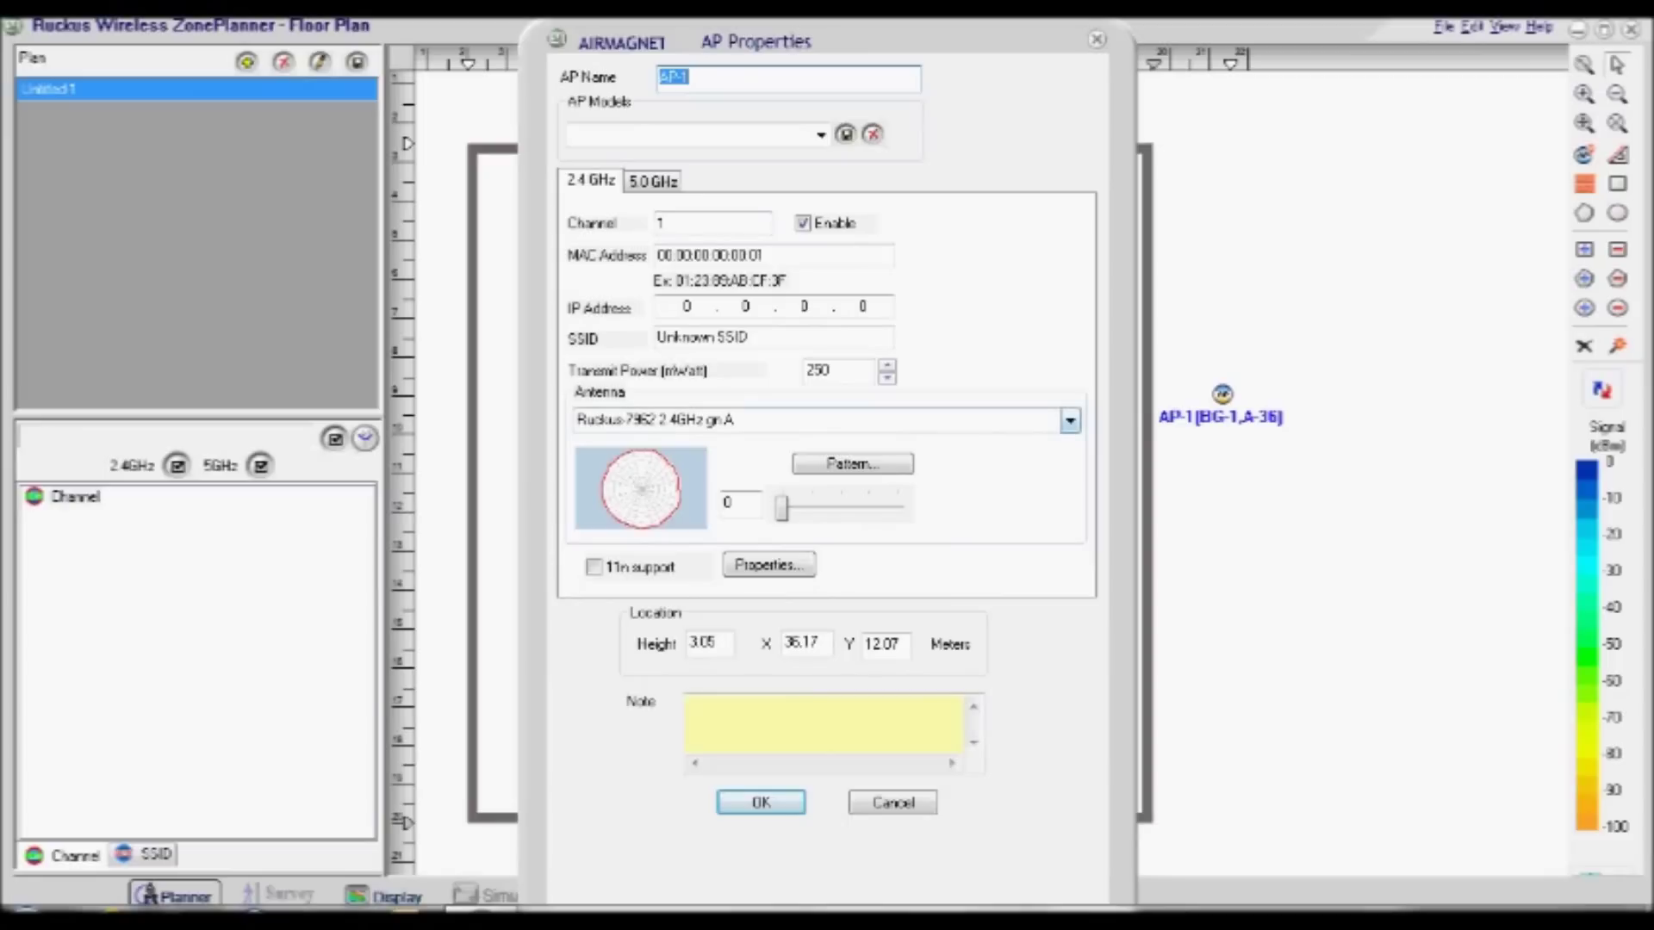
{"action": "left_click", "coordinate": [1070, 420]}
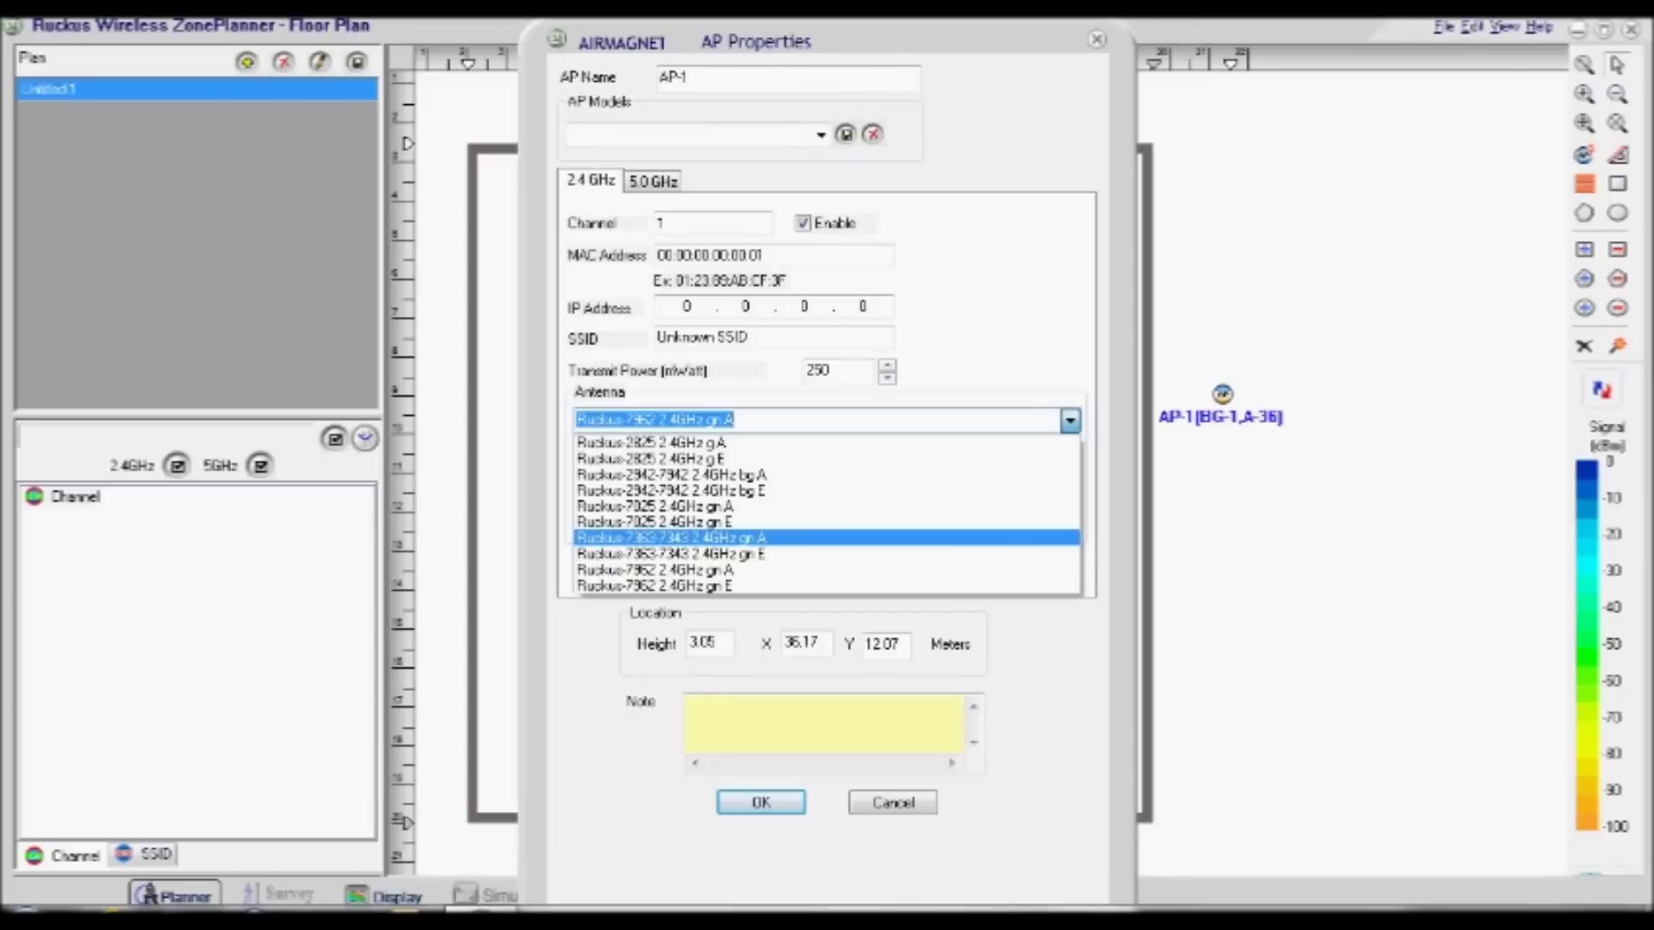
{"action": "left_click", "coordinate": [671, 538]}
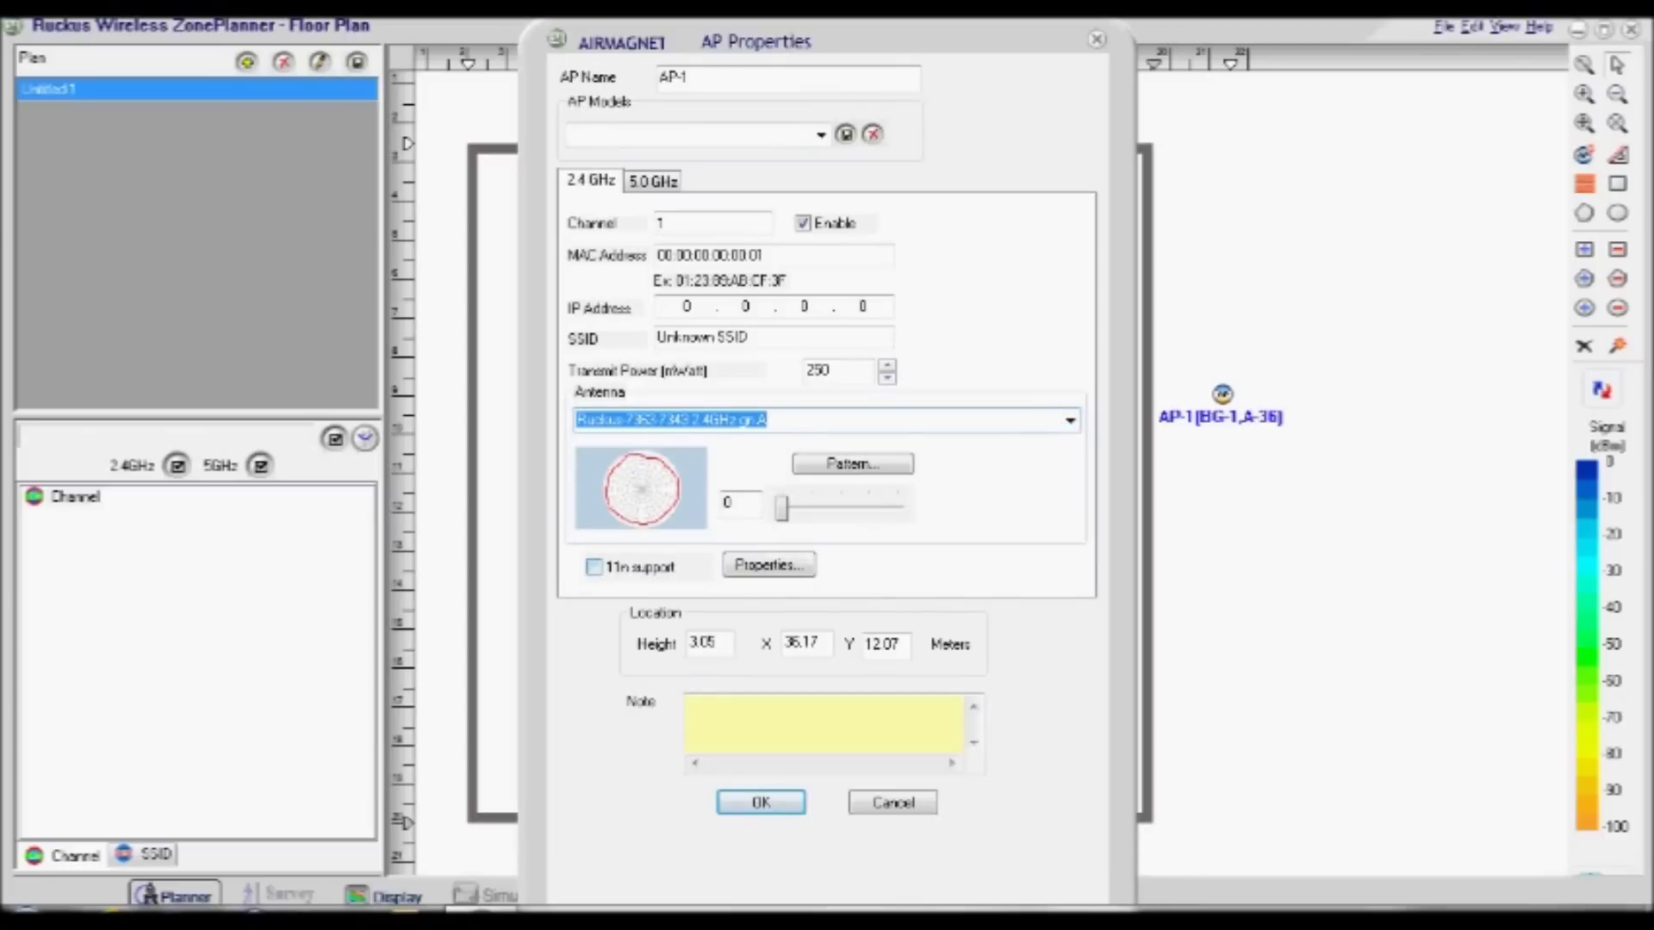
{"action": "left_click", "coordinate": [594, 566]}
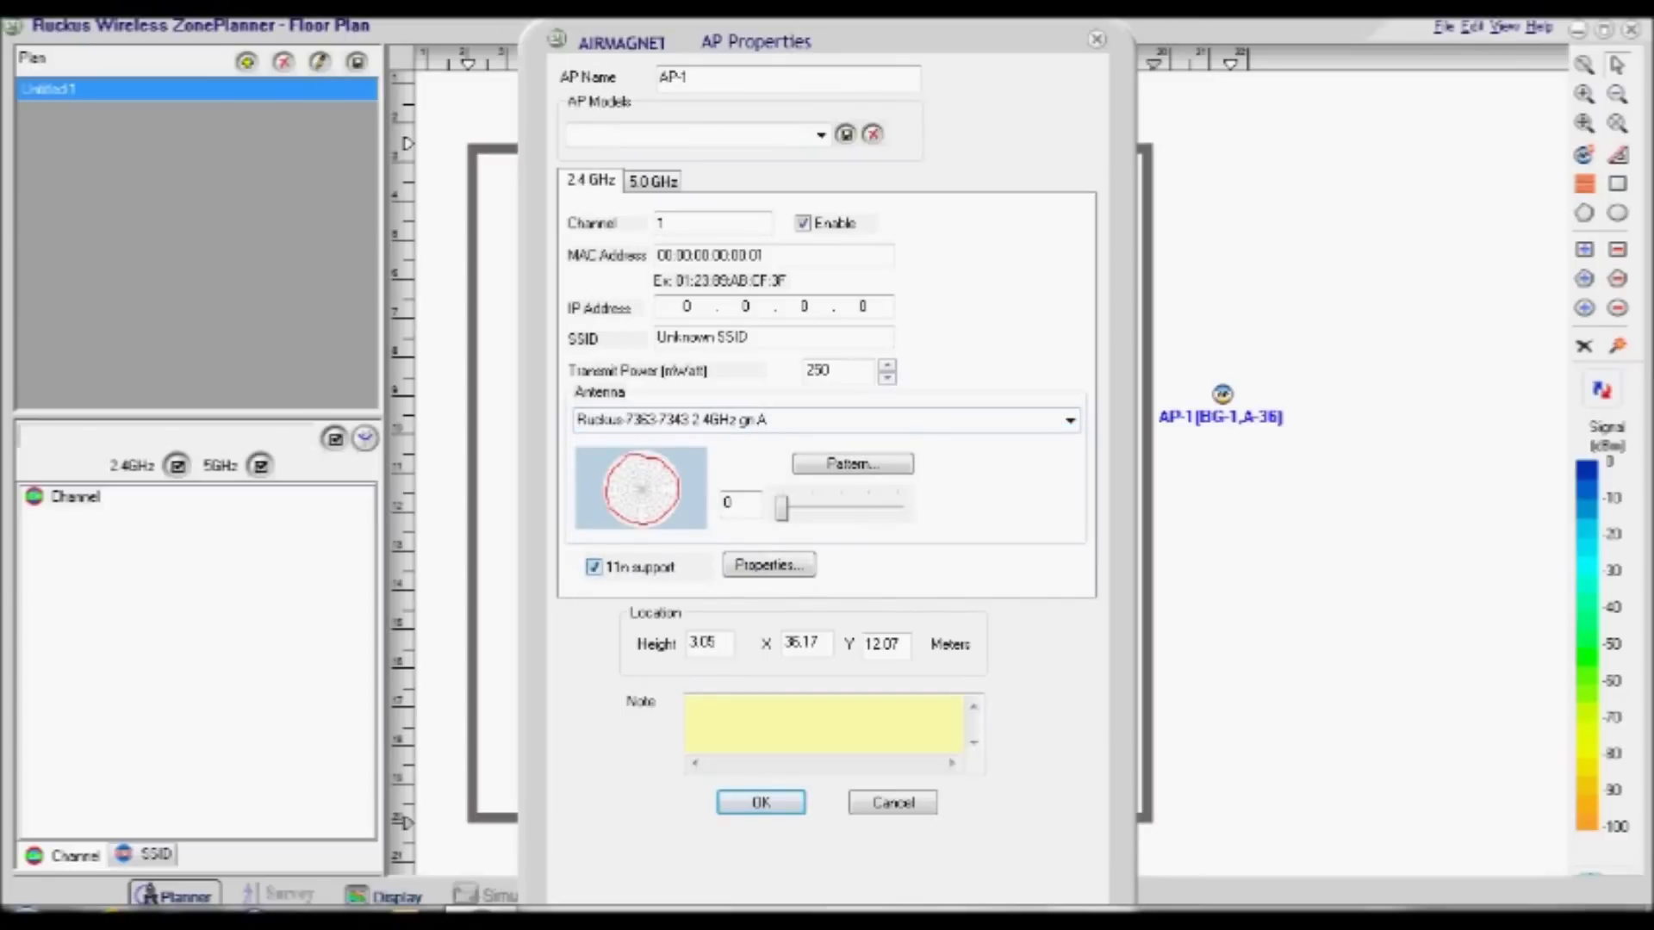
{"action": "left_click", "coordinate": [769, 564]}
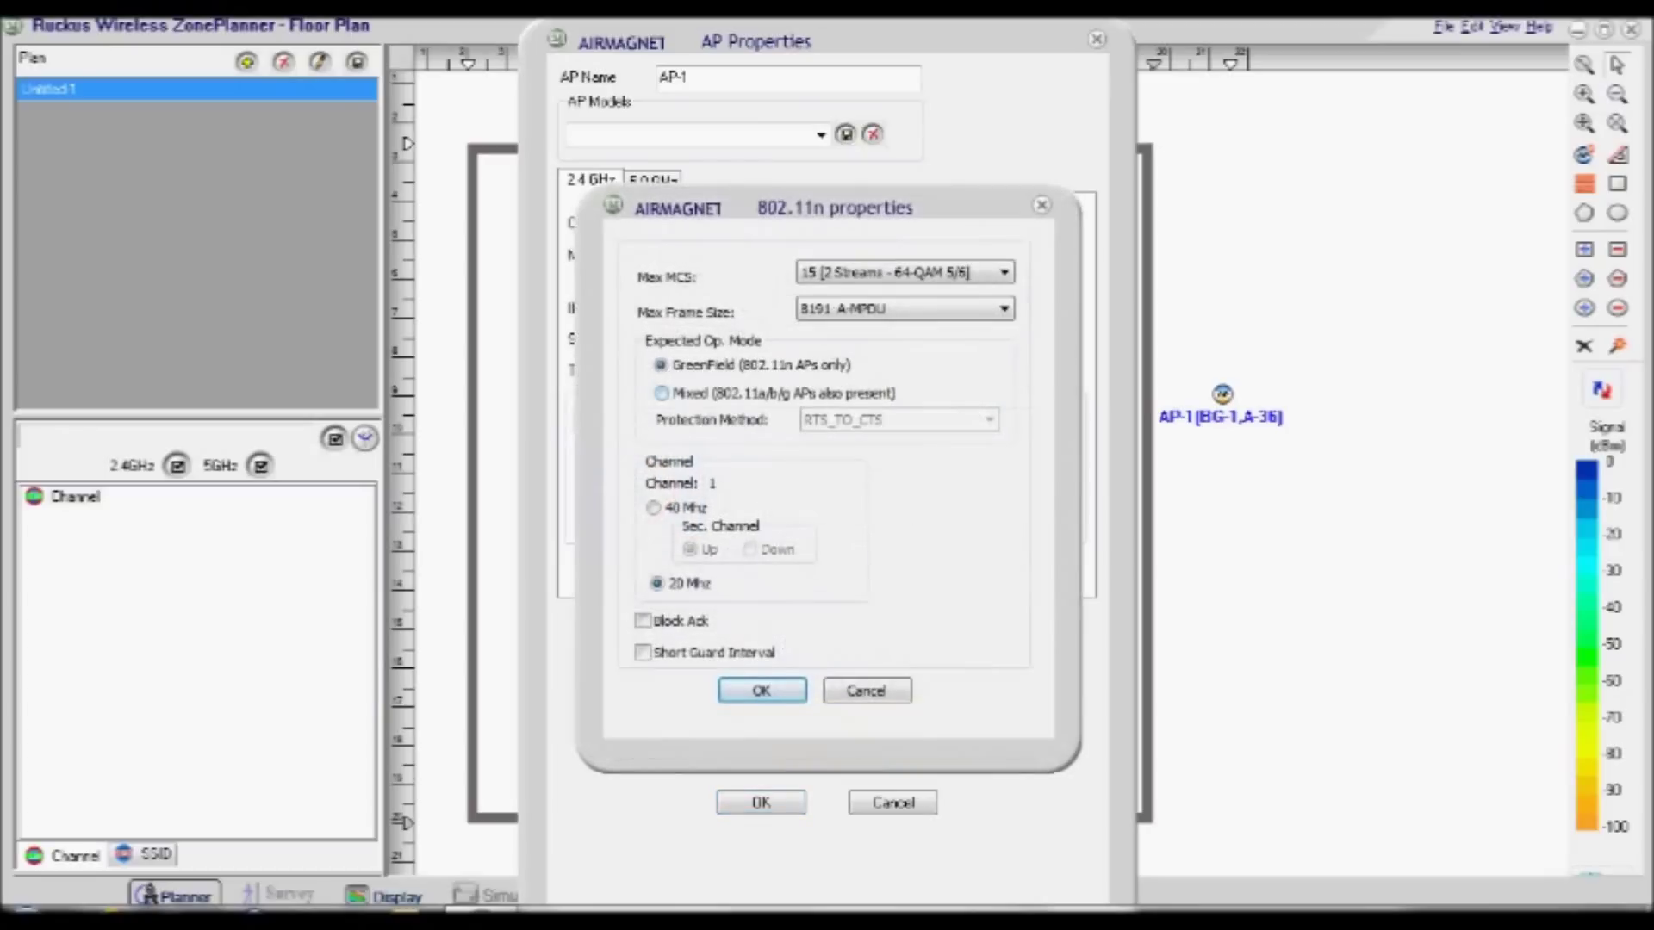
- Set 2.4 GHz 802.11n to Mixed mode at 40 MHz and transmit power to 25 mW
{"action": "left_click", "coordinate": [661, 393]}
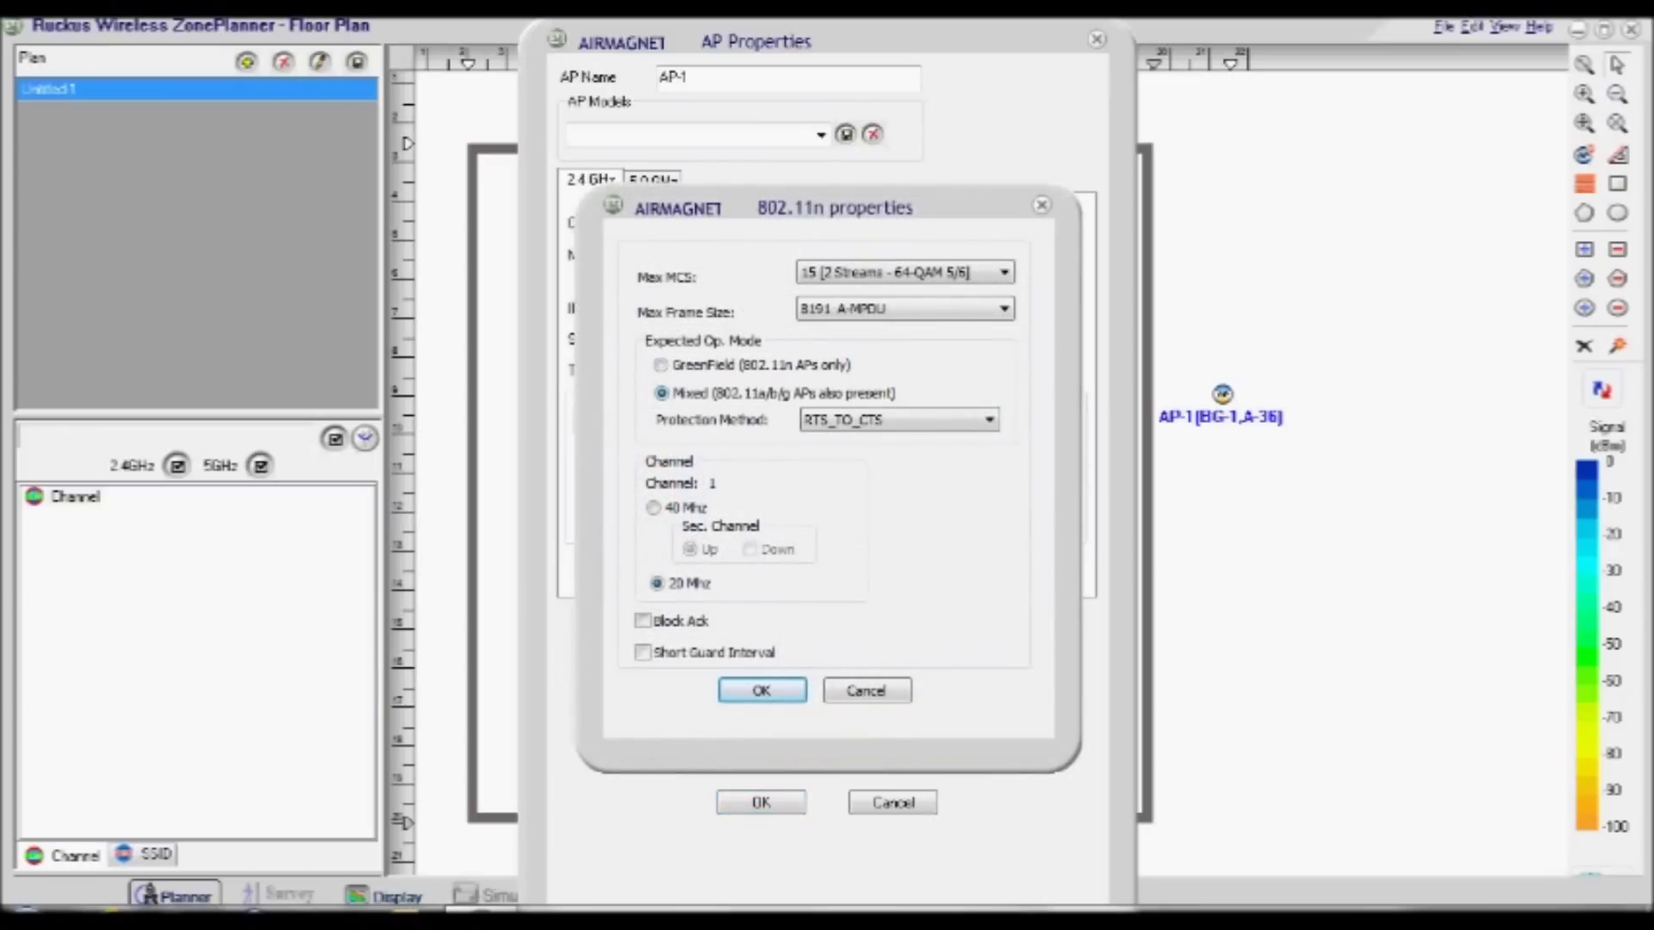
{"action": "left_click", "coordinate": [653, 507]}
{"action": "key", "text": "Return"}
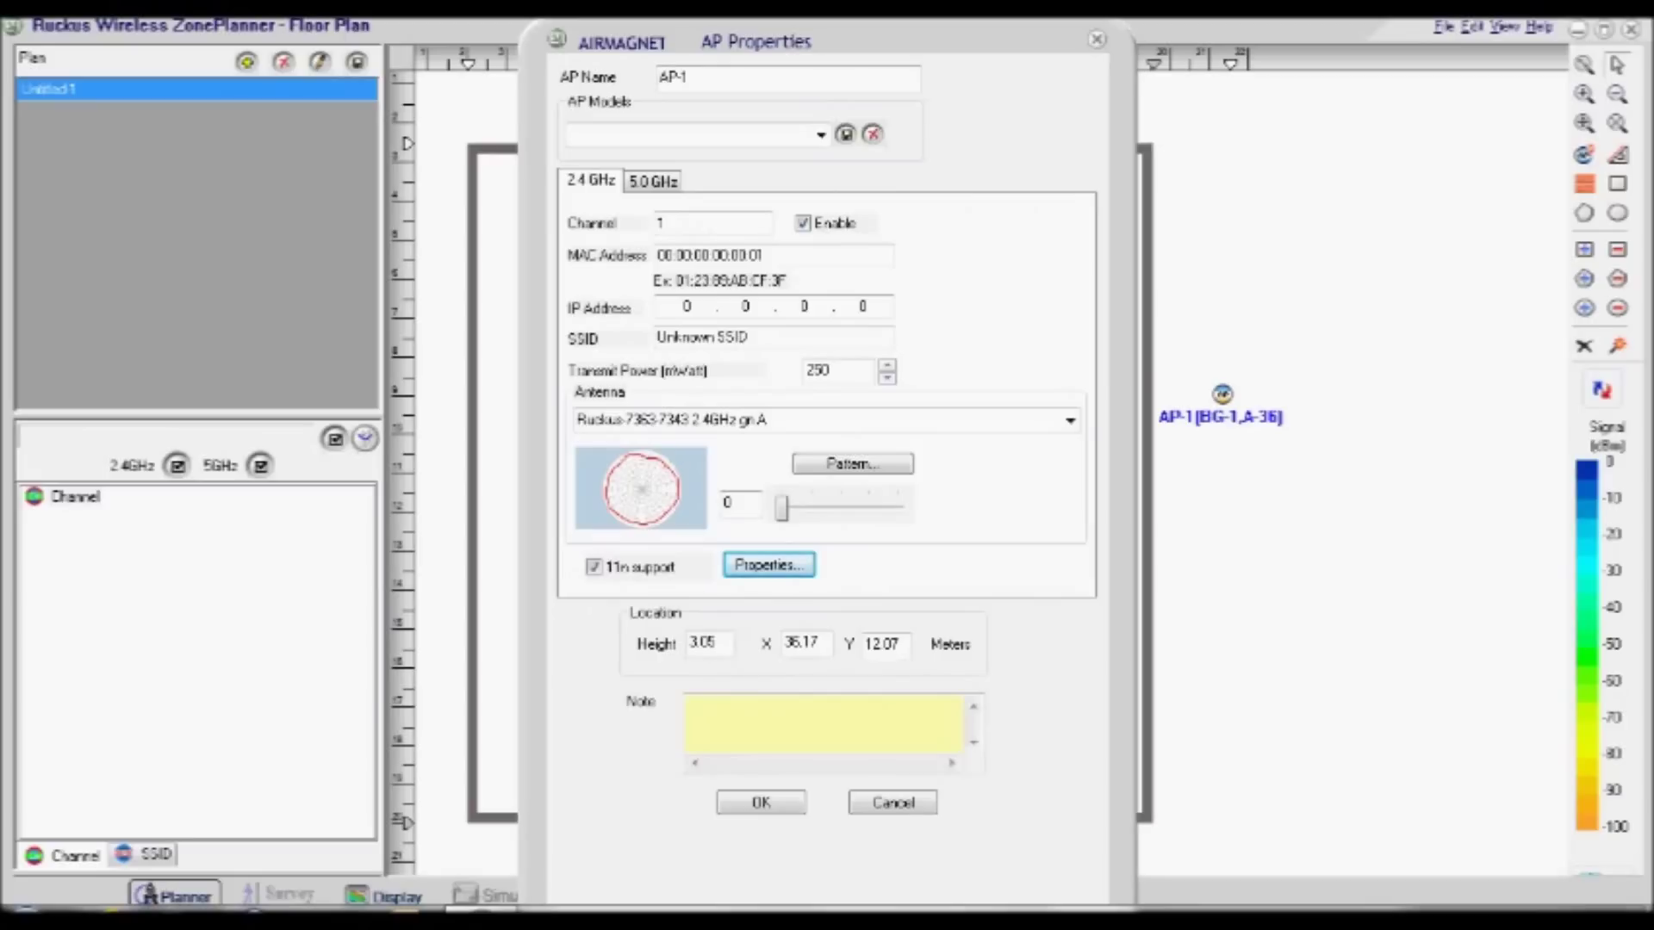
{"action": "left_click", "coordinate": [837, 371]}
{"action": "key", "text": "BackSpace"}
{"action": "key", "text": "BackSpace"}
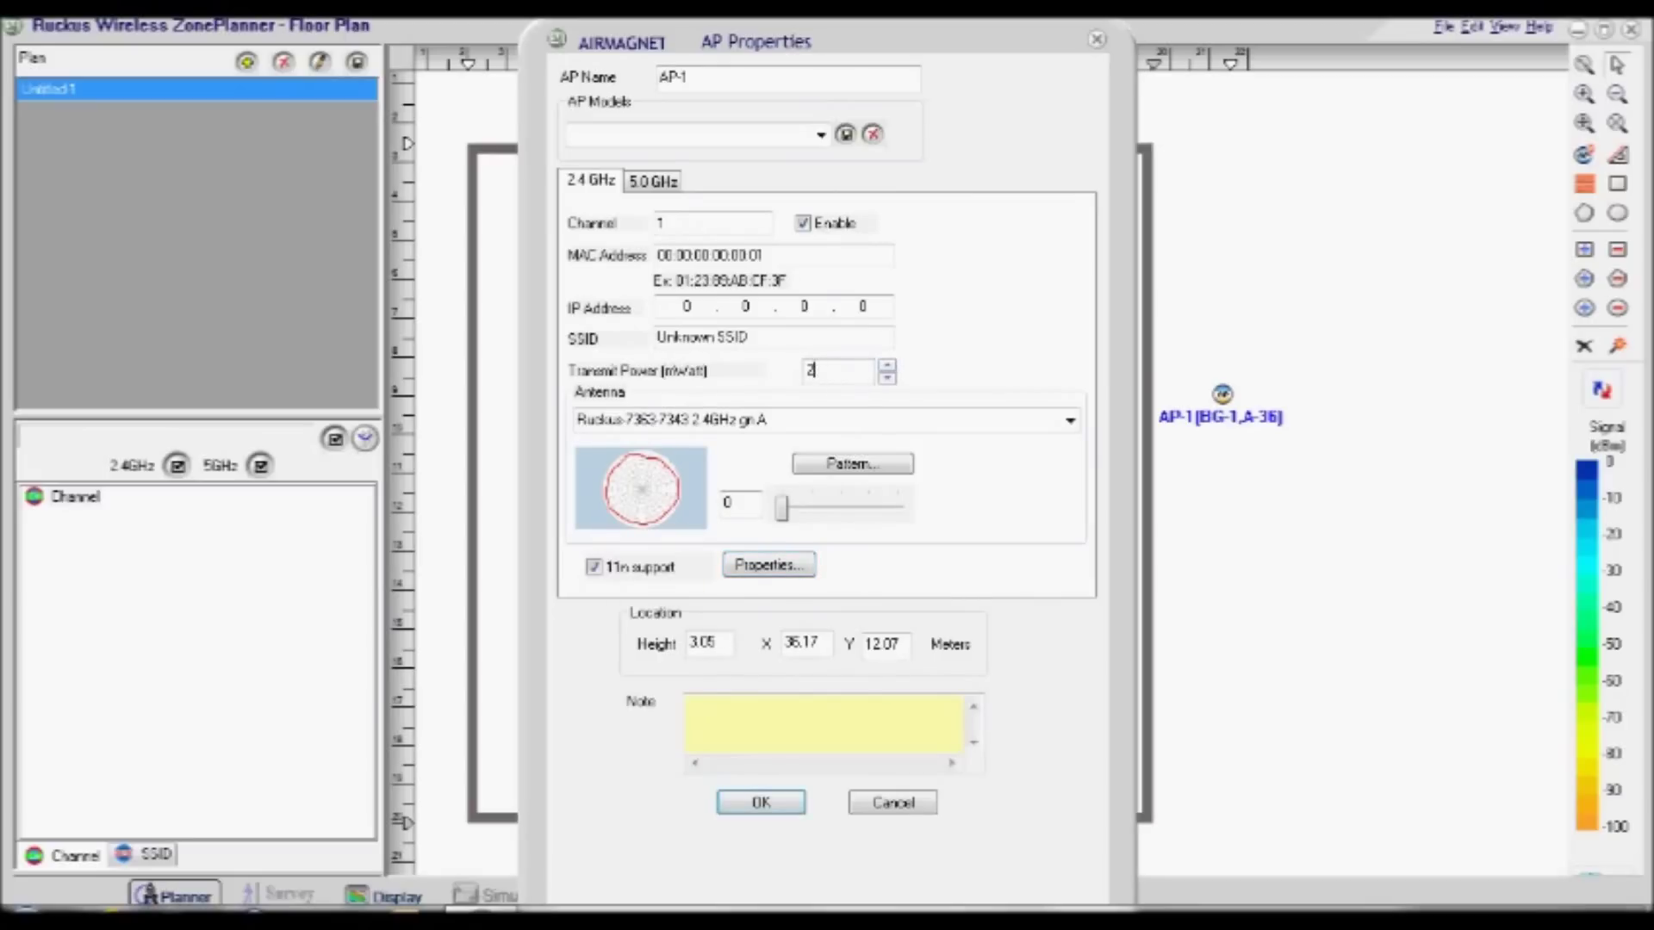
{"action": "type", "text": "5"}
- Save AP-1's settings over the existing AP model 7363
{"action": "left_click", "coordinate": [689, 135]}
{"action": "type", "text": "7363"}
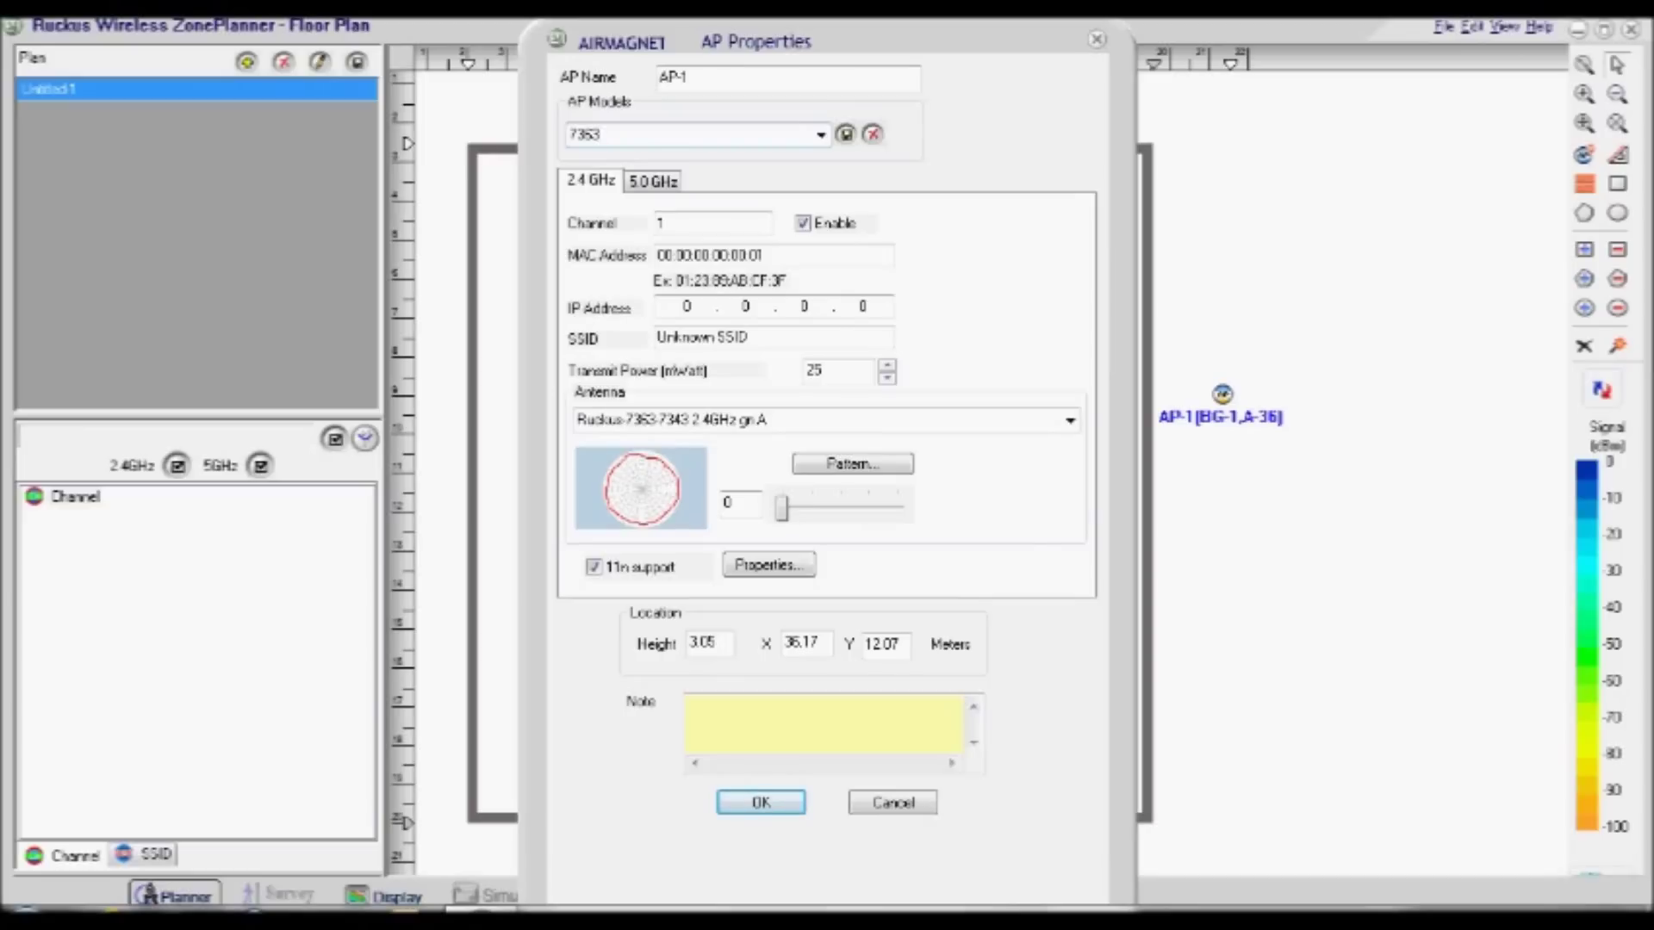
{"action": "left_click", "coordinate": [846, 134]}
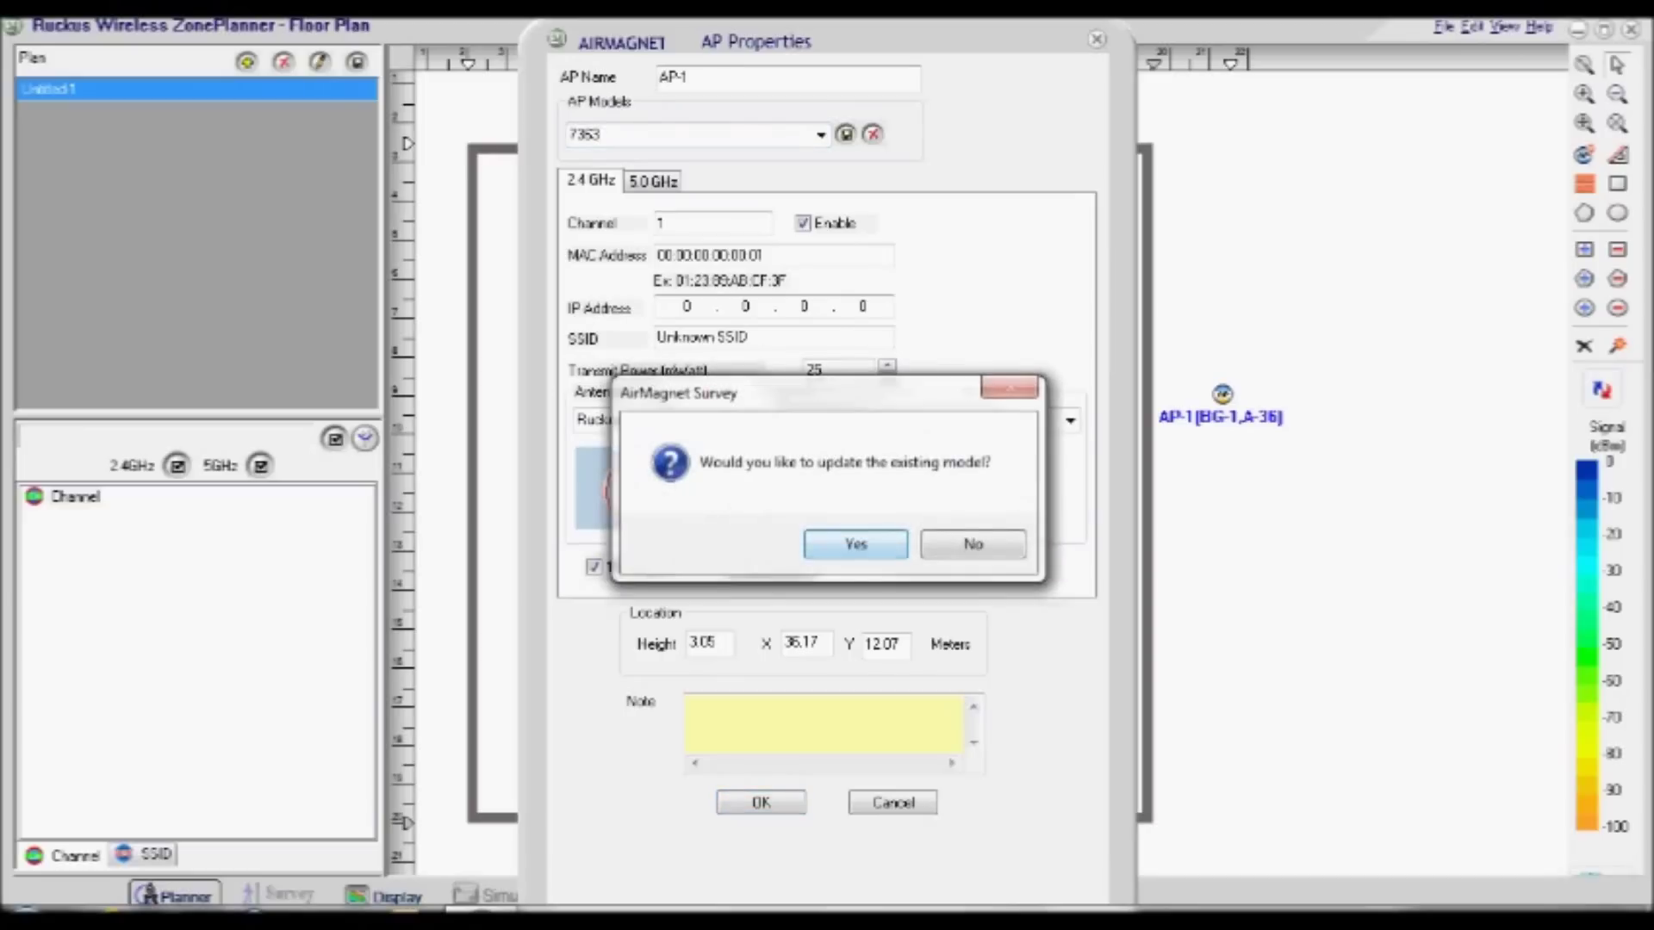
{"action": "key", "text": "Return"}
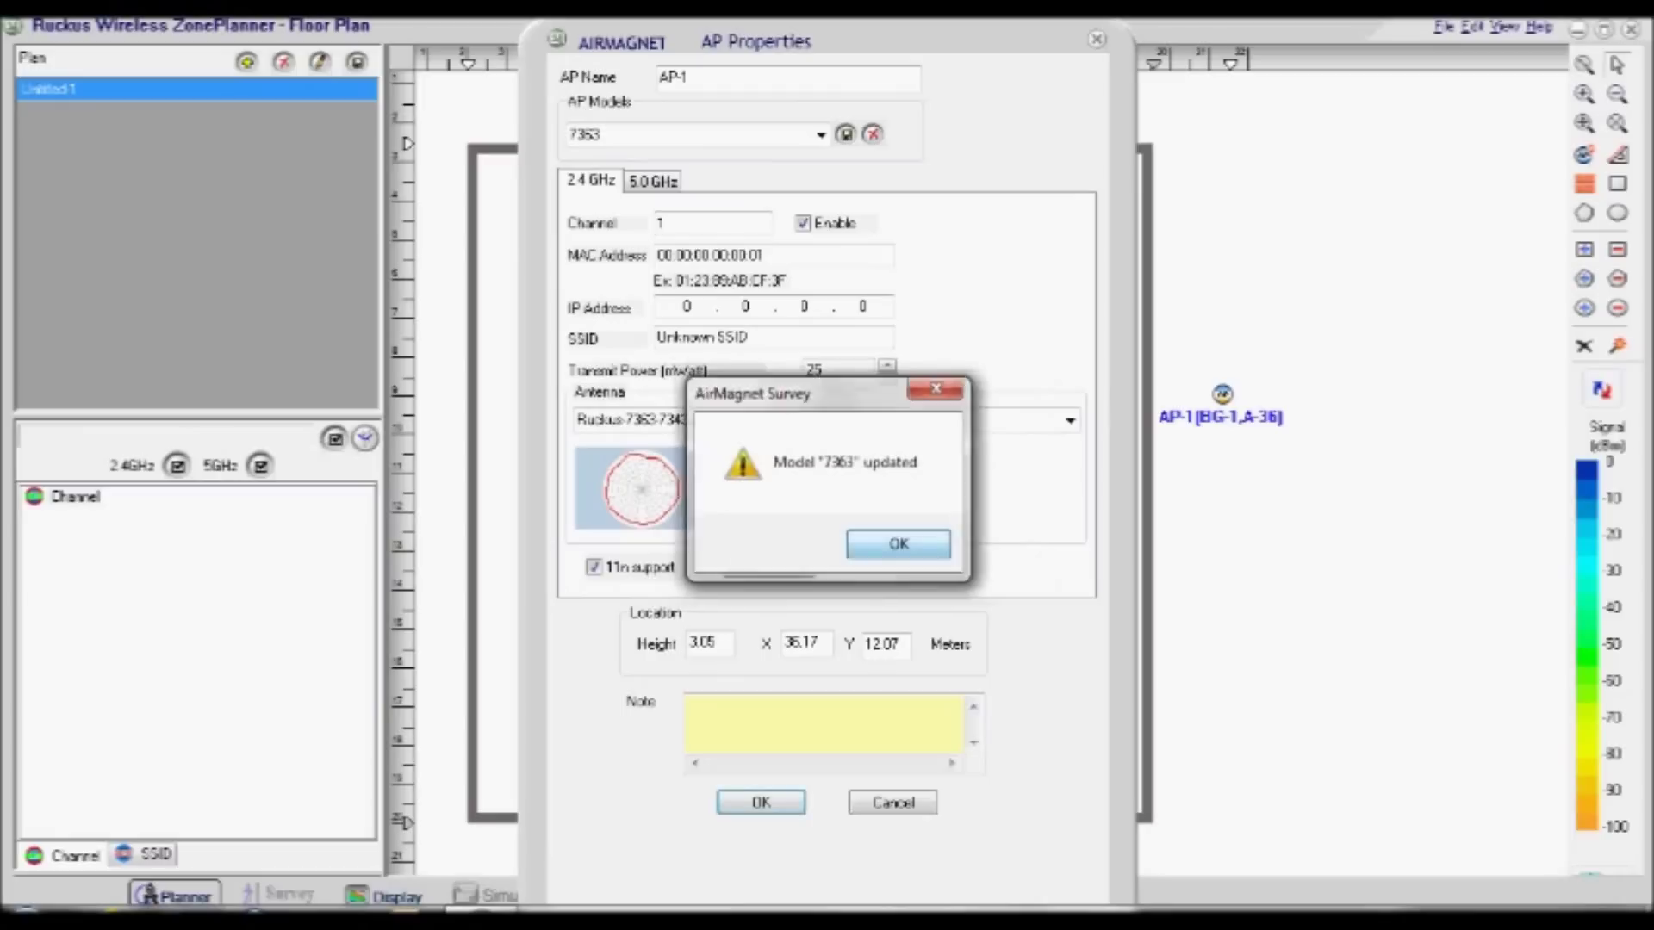
{"action": "key", "text": "Return"}
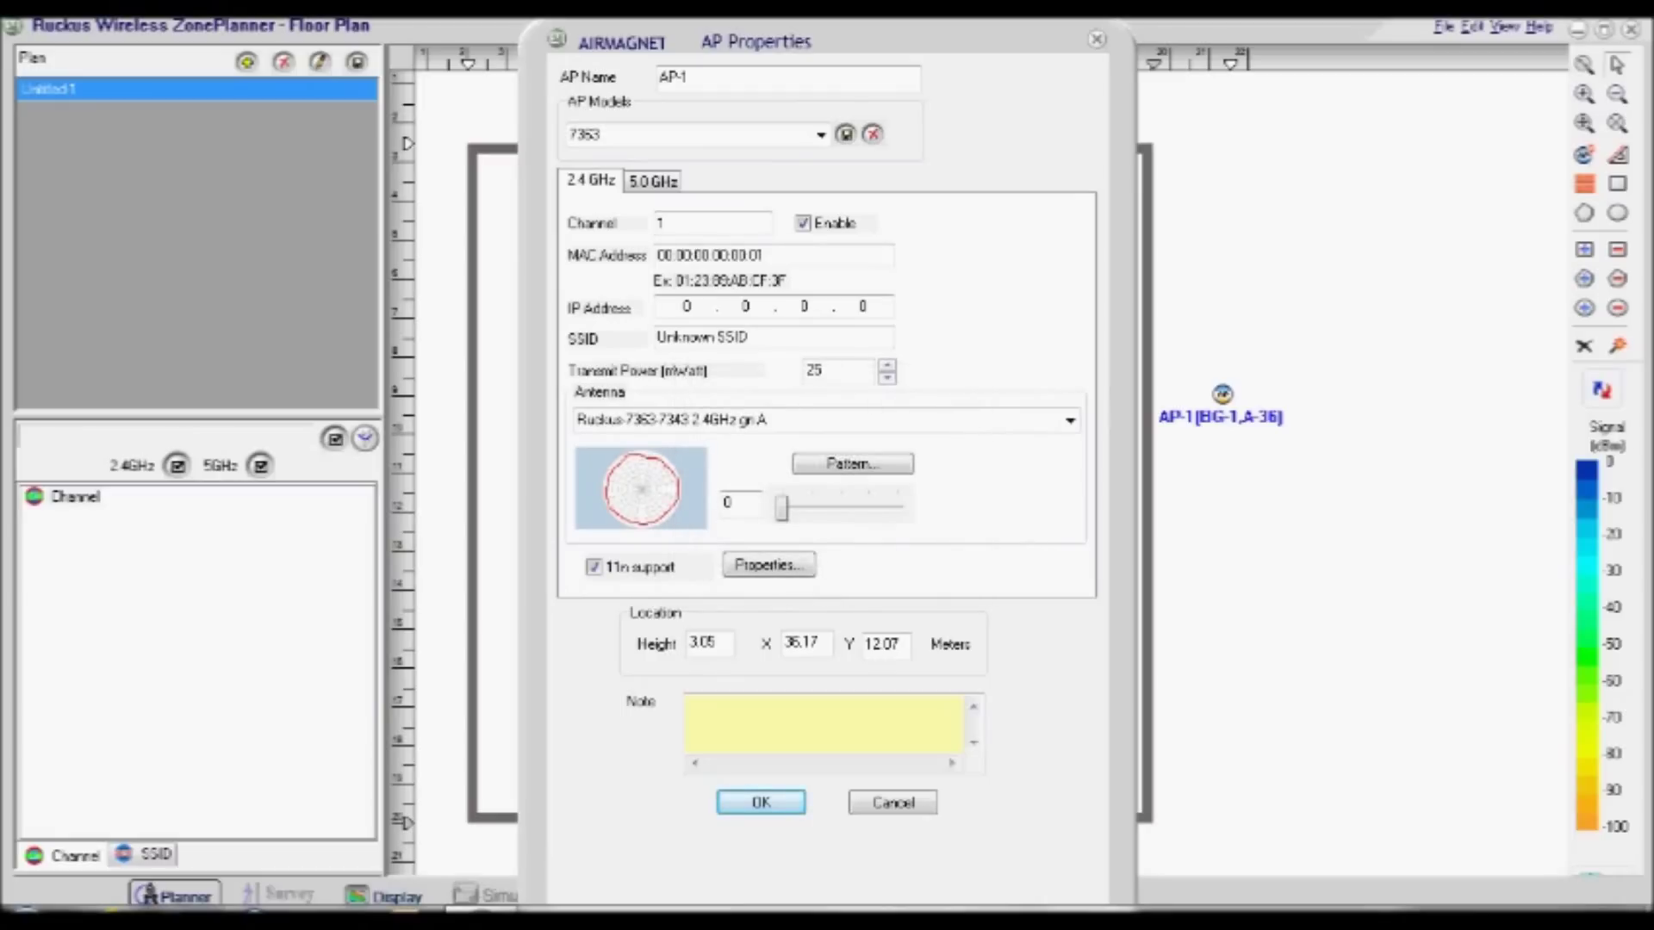
{"action": "left_click", "coordinate": [653, 181]}
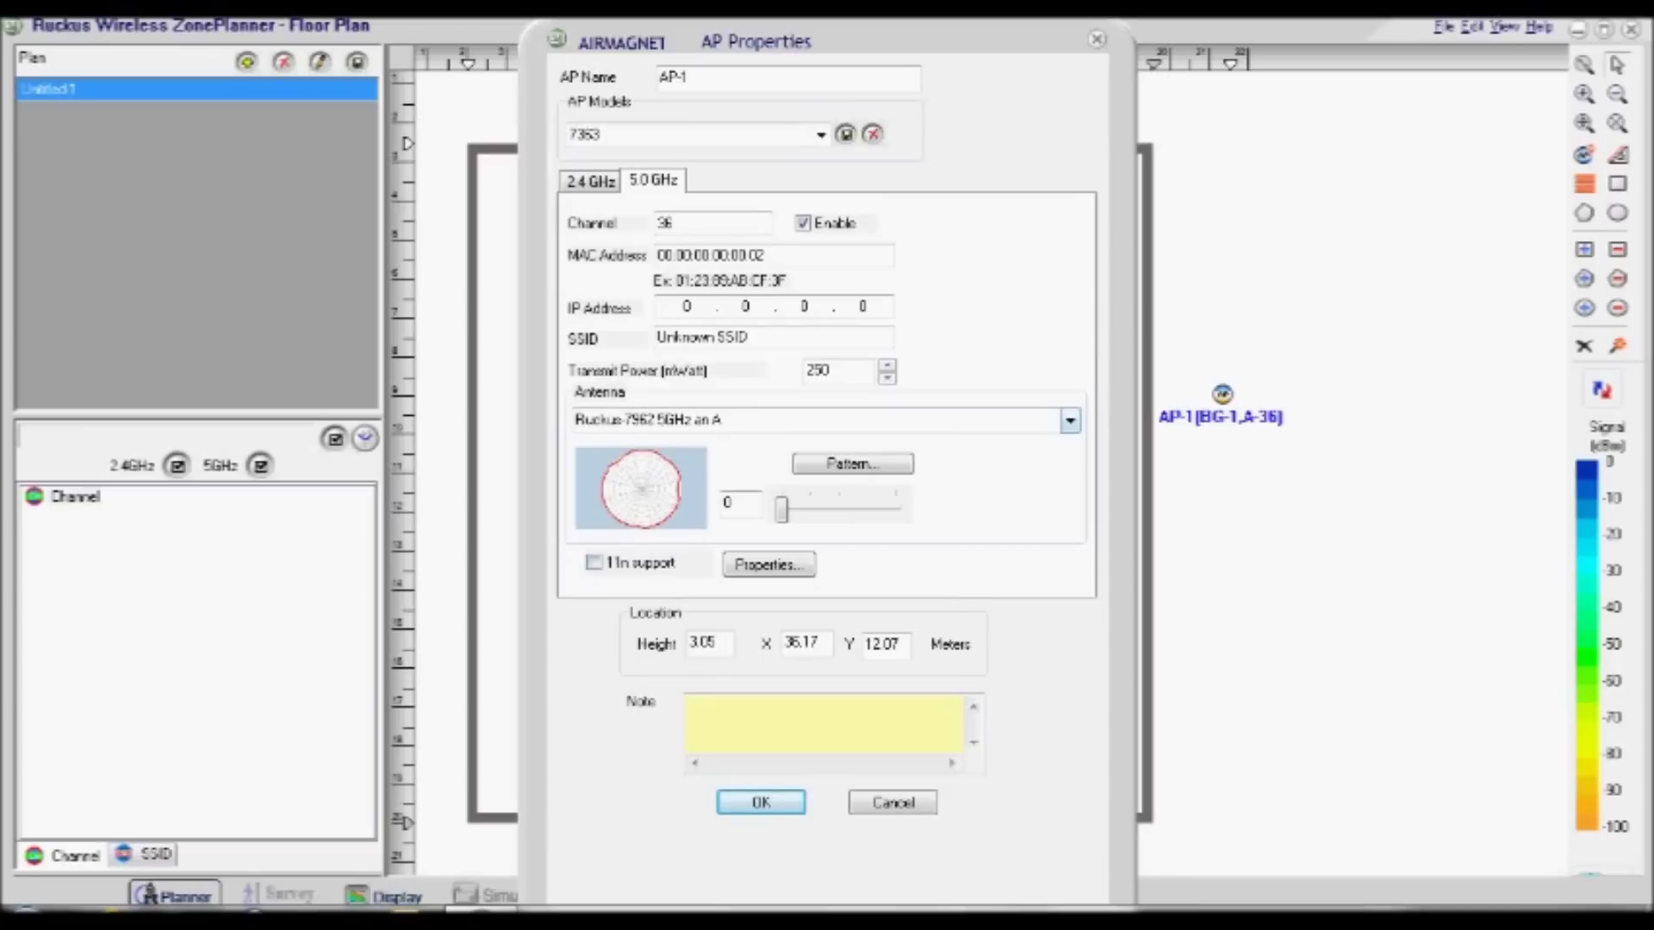
- Give the 5 GHz radio the Ruckus-7363 5GHz an A antenna with 11n mixed mode at 40 MHz
{"action": "left_click", "coordinate": [1070, 420]}
{"action": "key", "text": "Up"}
{"action": "key", "text": "Up"}
{"action": "key", "text": "Up"}
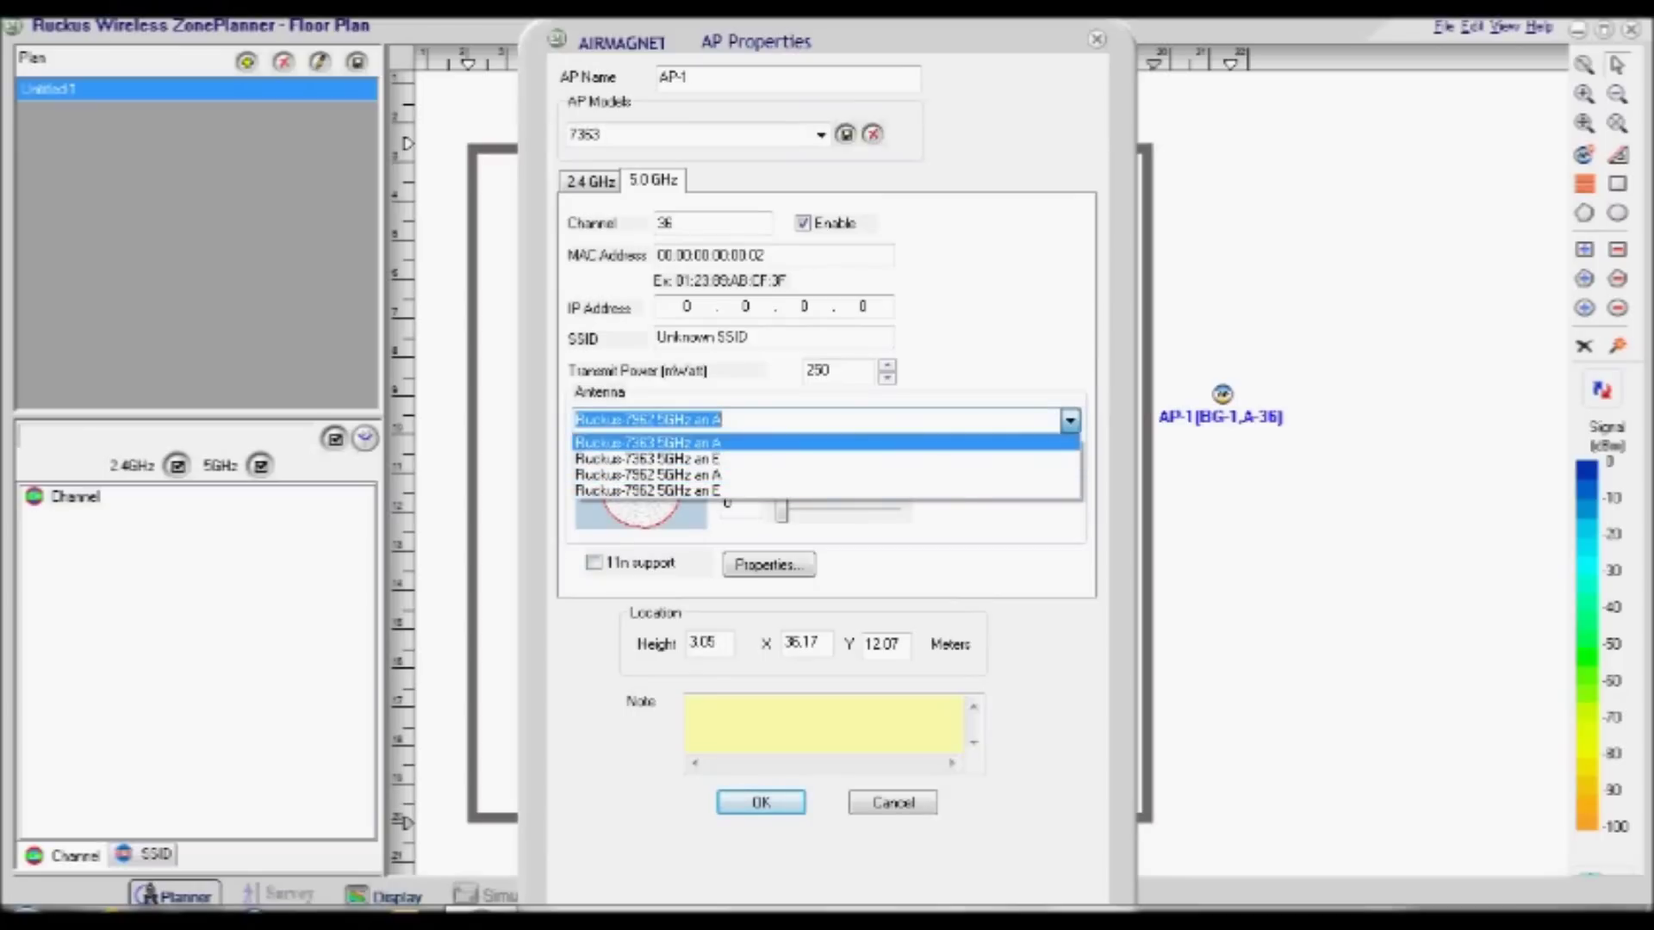
{"action": "key", "text": "Return"}
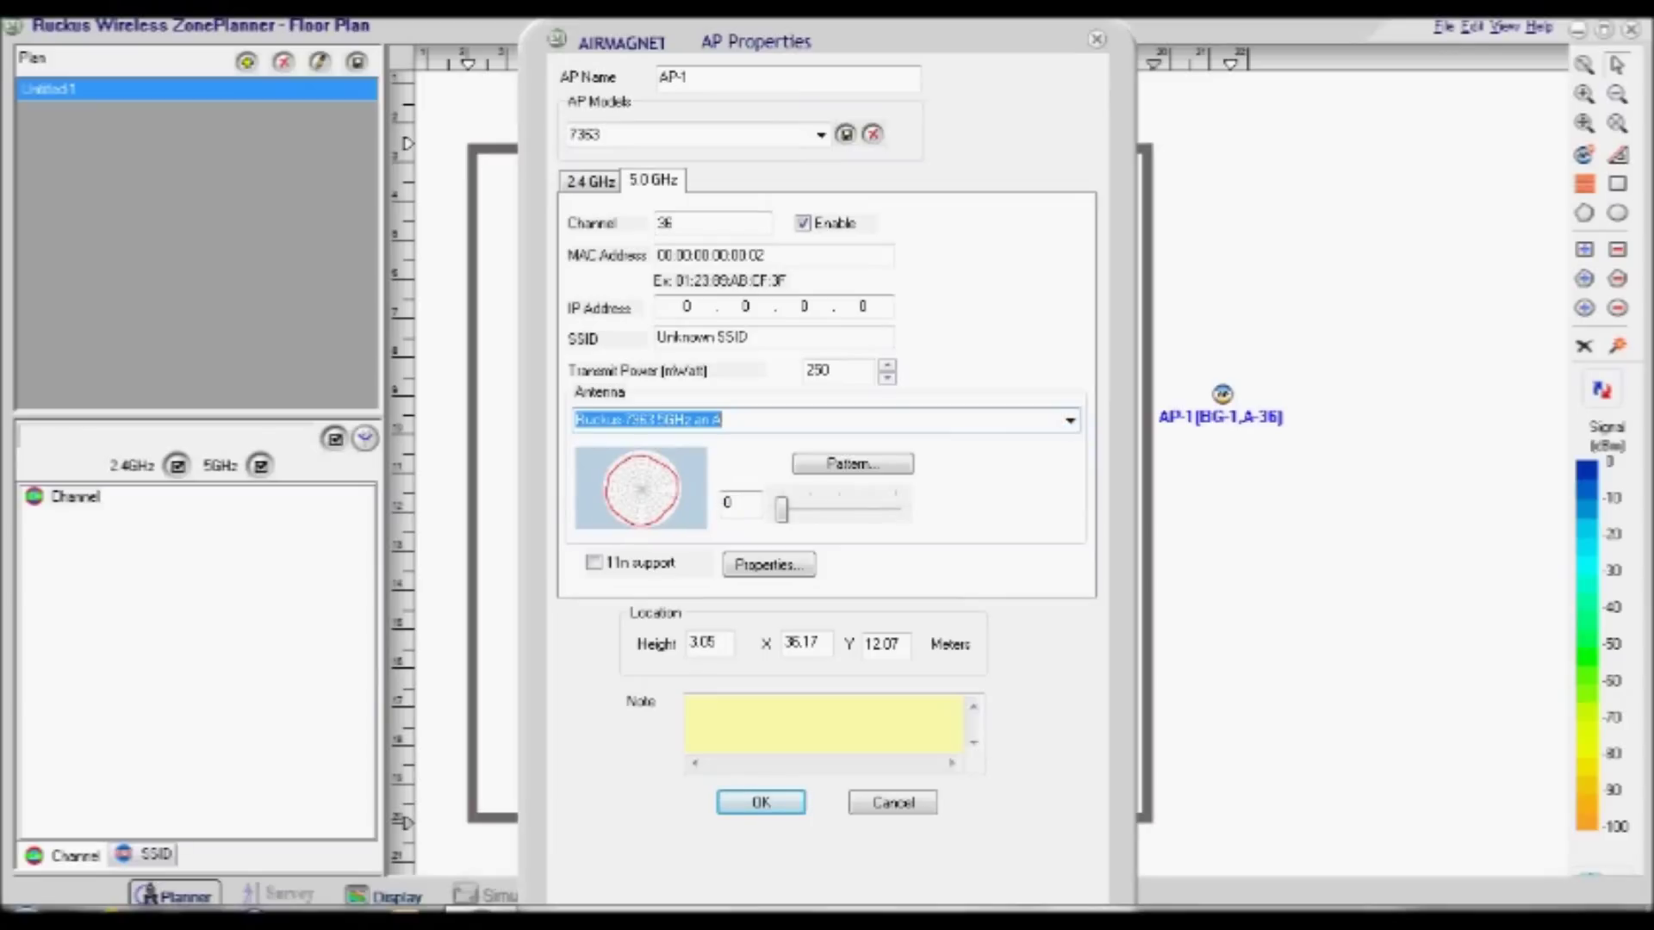
{"action": "left_click", "coordinate": [595, 562]}
{"action": "key", "text": "Tab"}
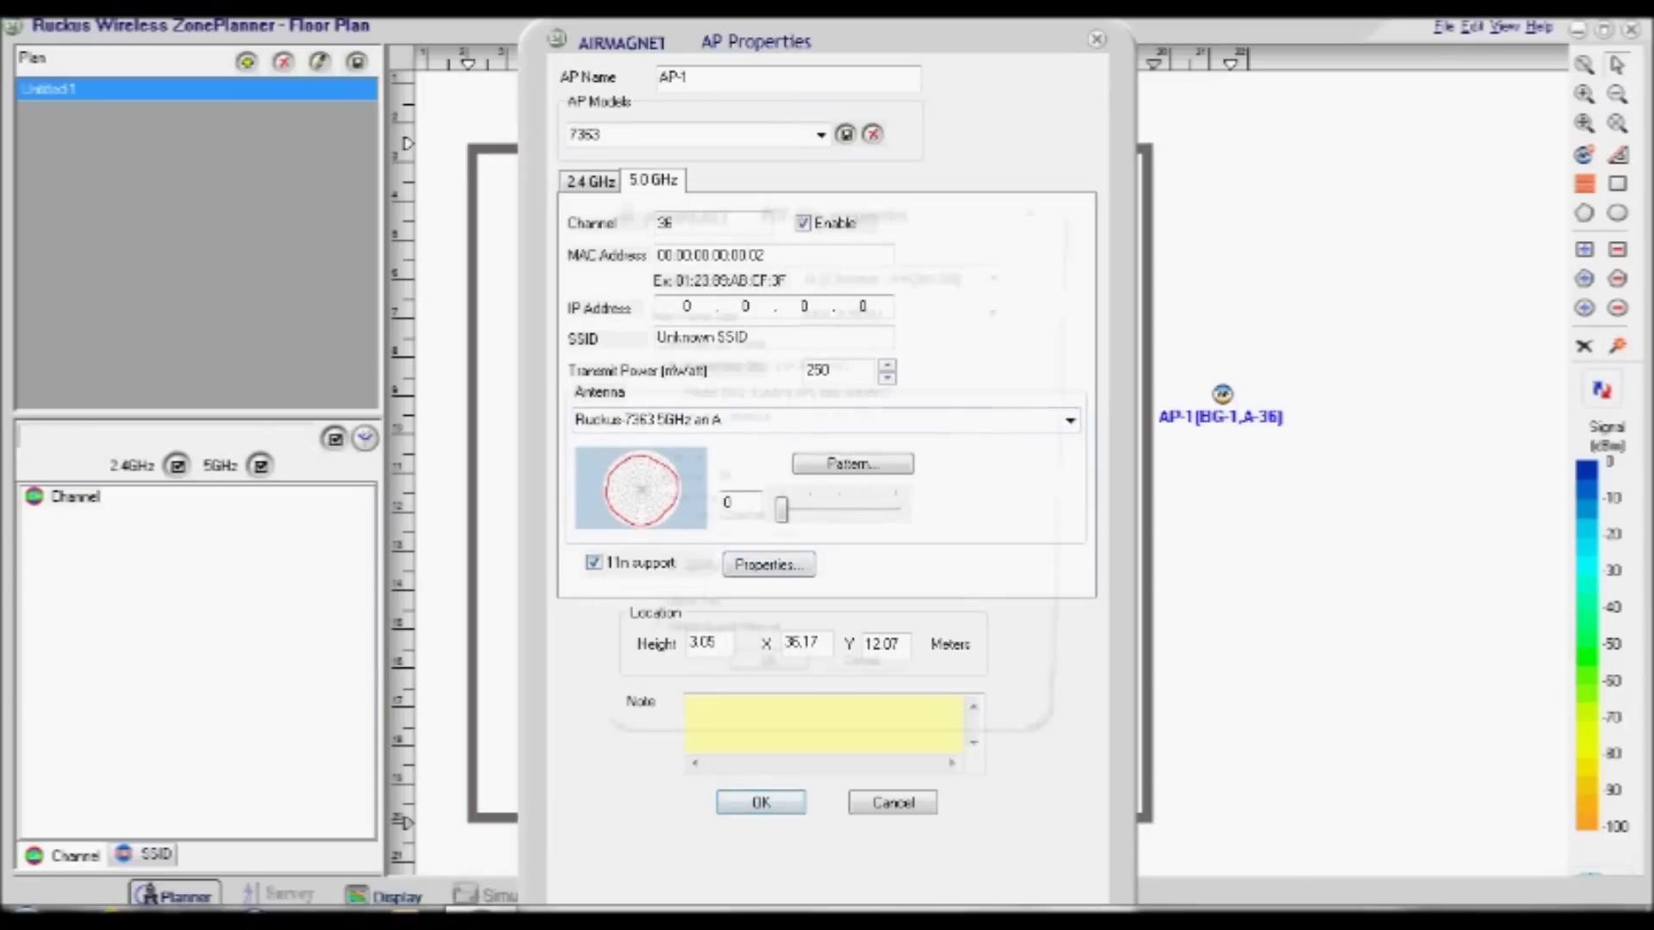
{"action": "key", "text": "space"}
{"action": "left_click", "coordinate": [662, 394]}
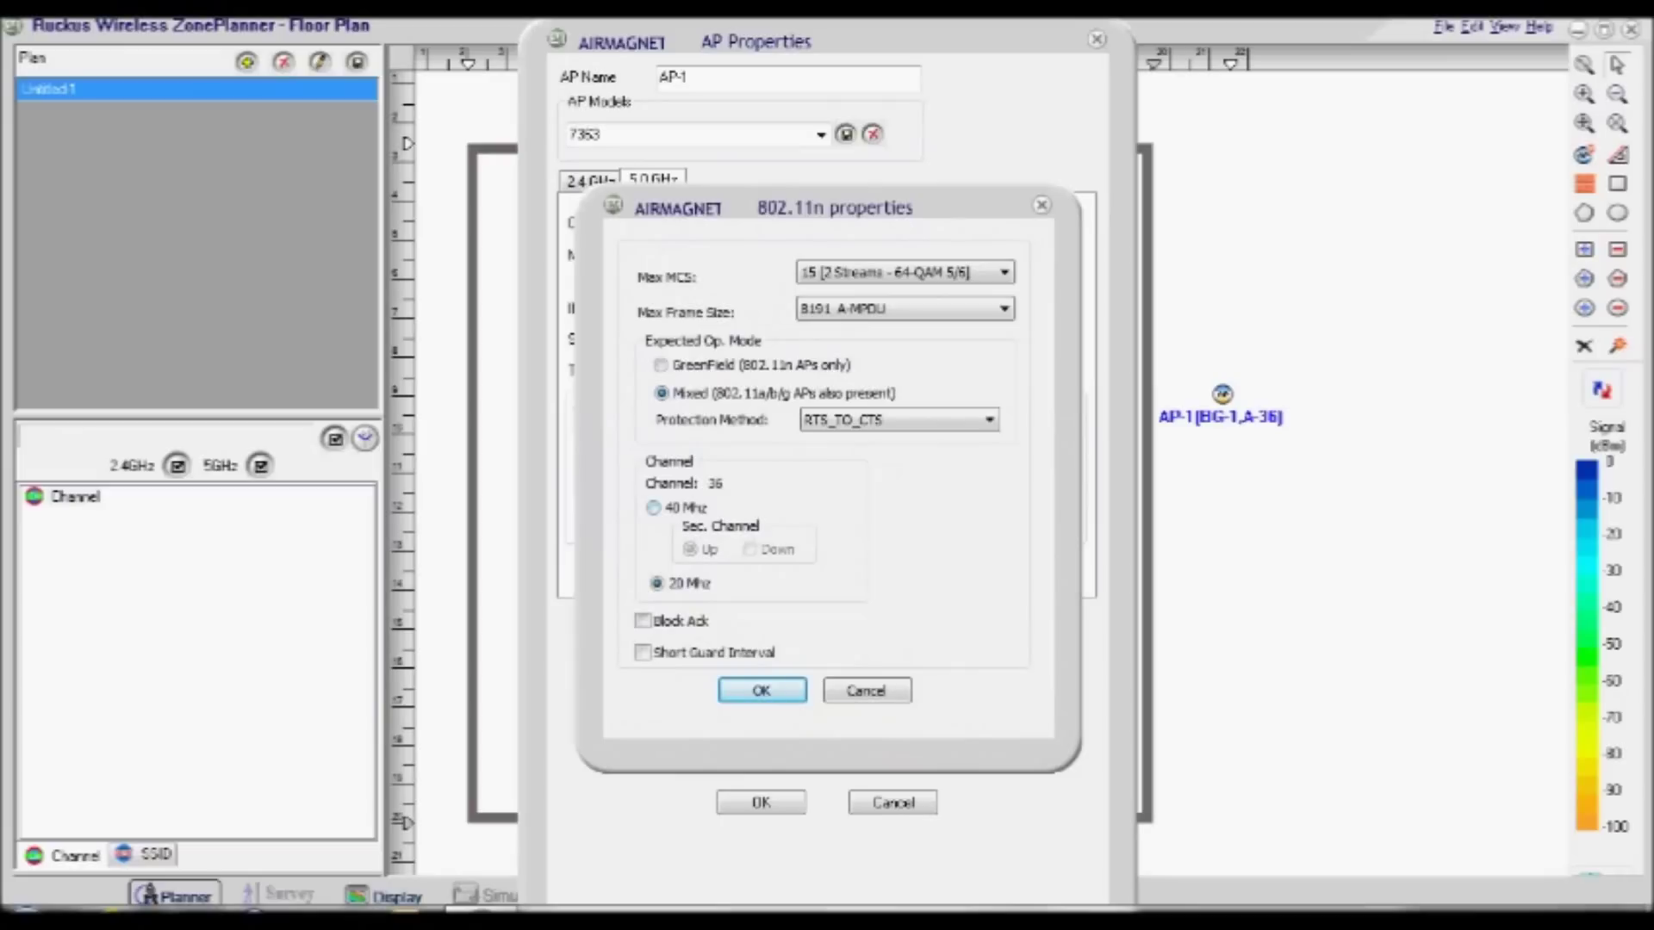
{"action": "left_click", "coordinate": [653, 508]}
{"action": "key", "text": "Return"}
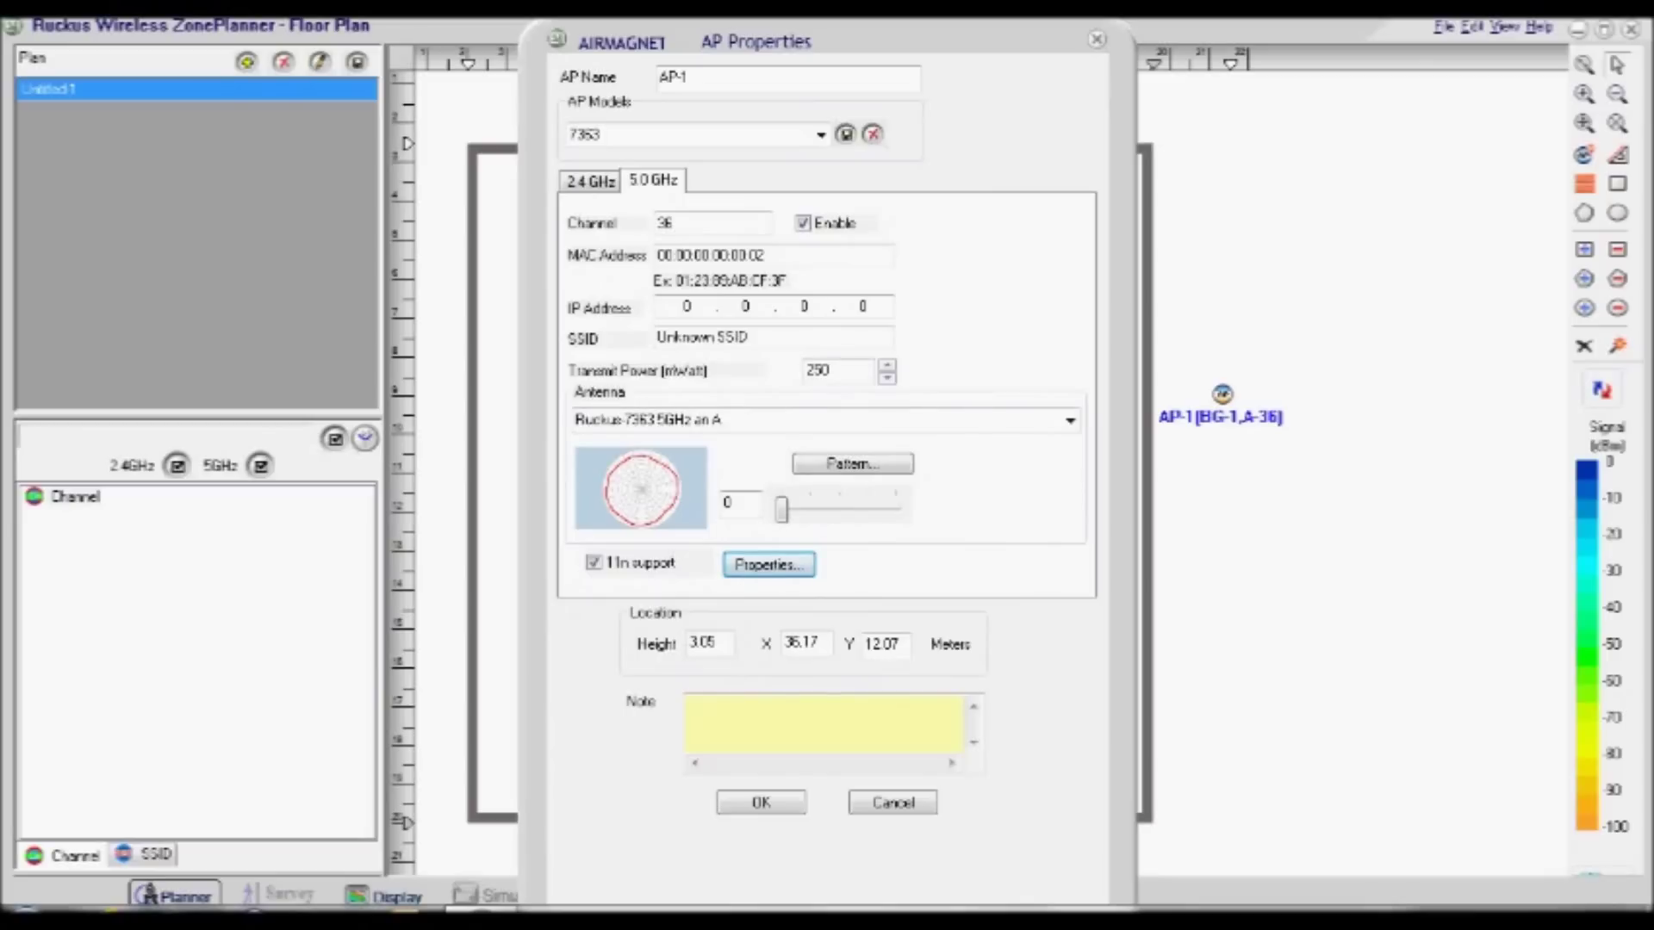
- Set 5 GHz transmit power to 125 mW, save the 7363 model, and apply AP-1's settings
{"action": "left_click", "coordinate": [832, 372]}
{"action": "key", "text": "BackSpace"}
{"action": "key", "text": "BackSpace"}
{"action": "key", "text": "BackSpace"}
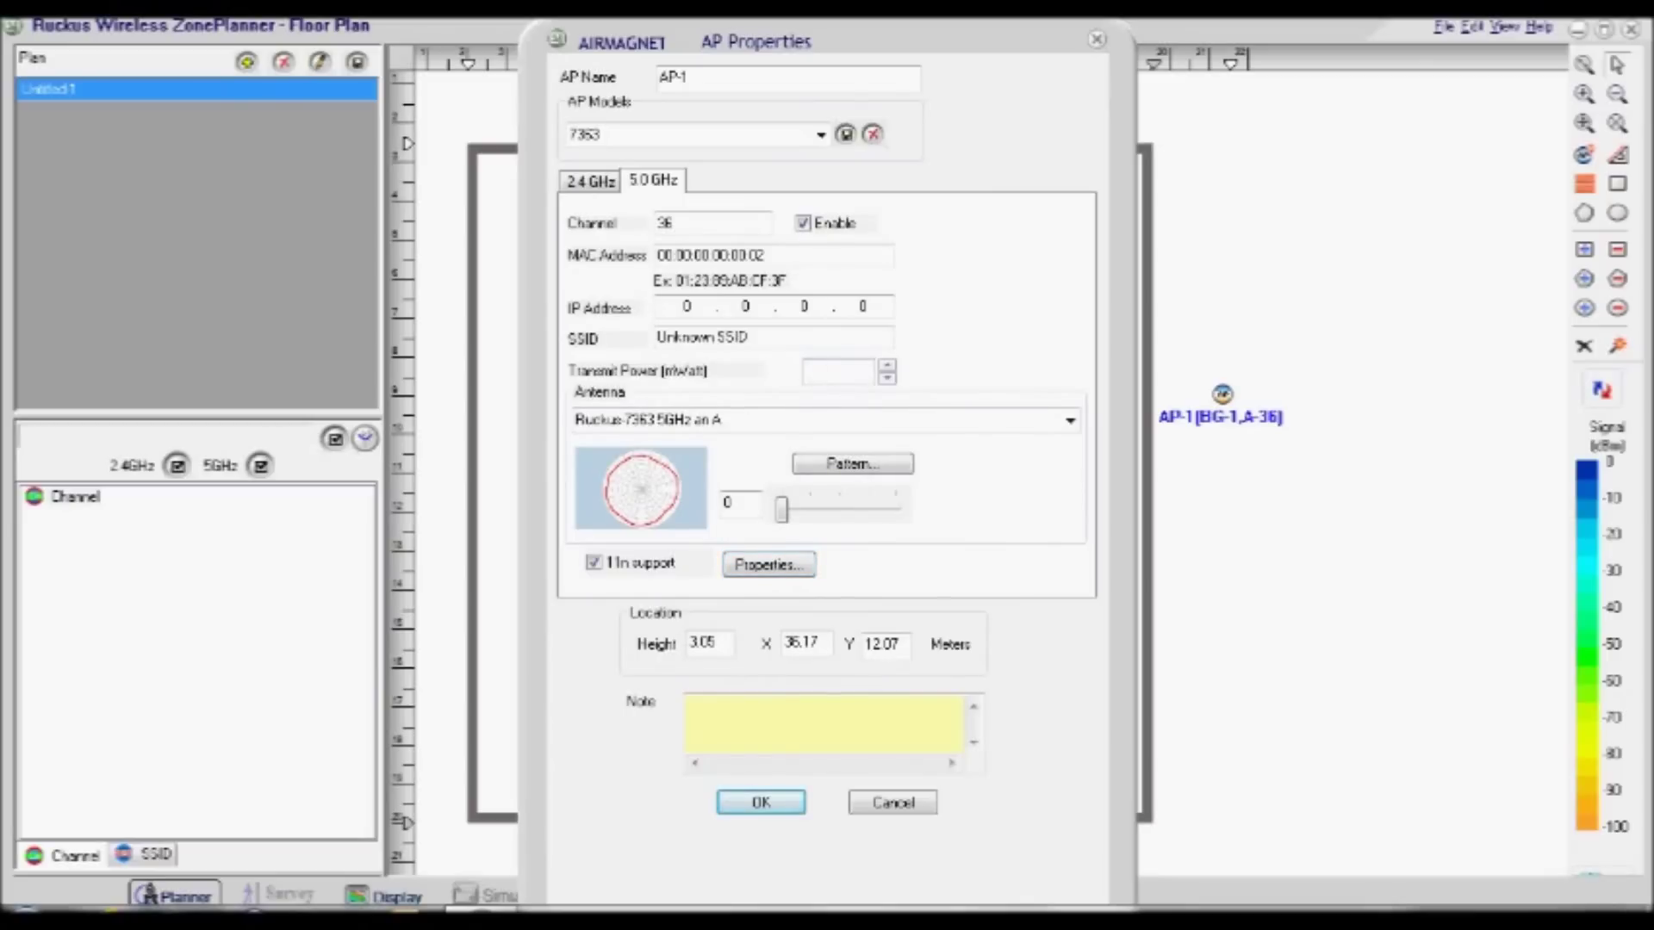
{"action": "type", "text": "125"}
{"action": "left_click", "coordinate": [845, 133]}
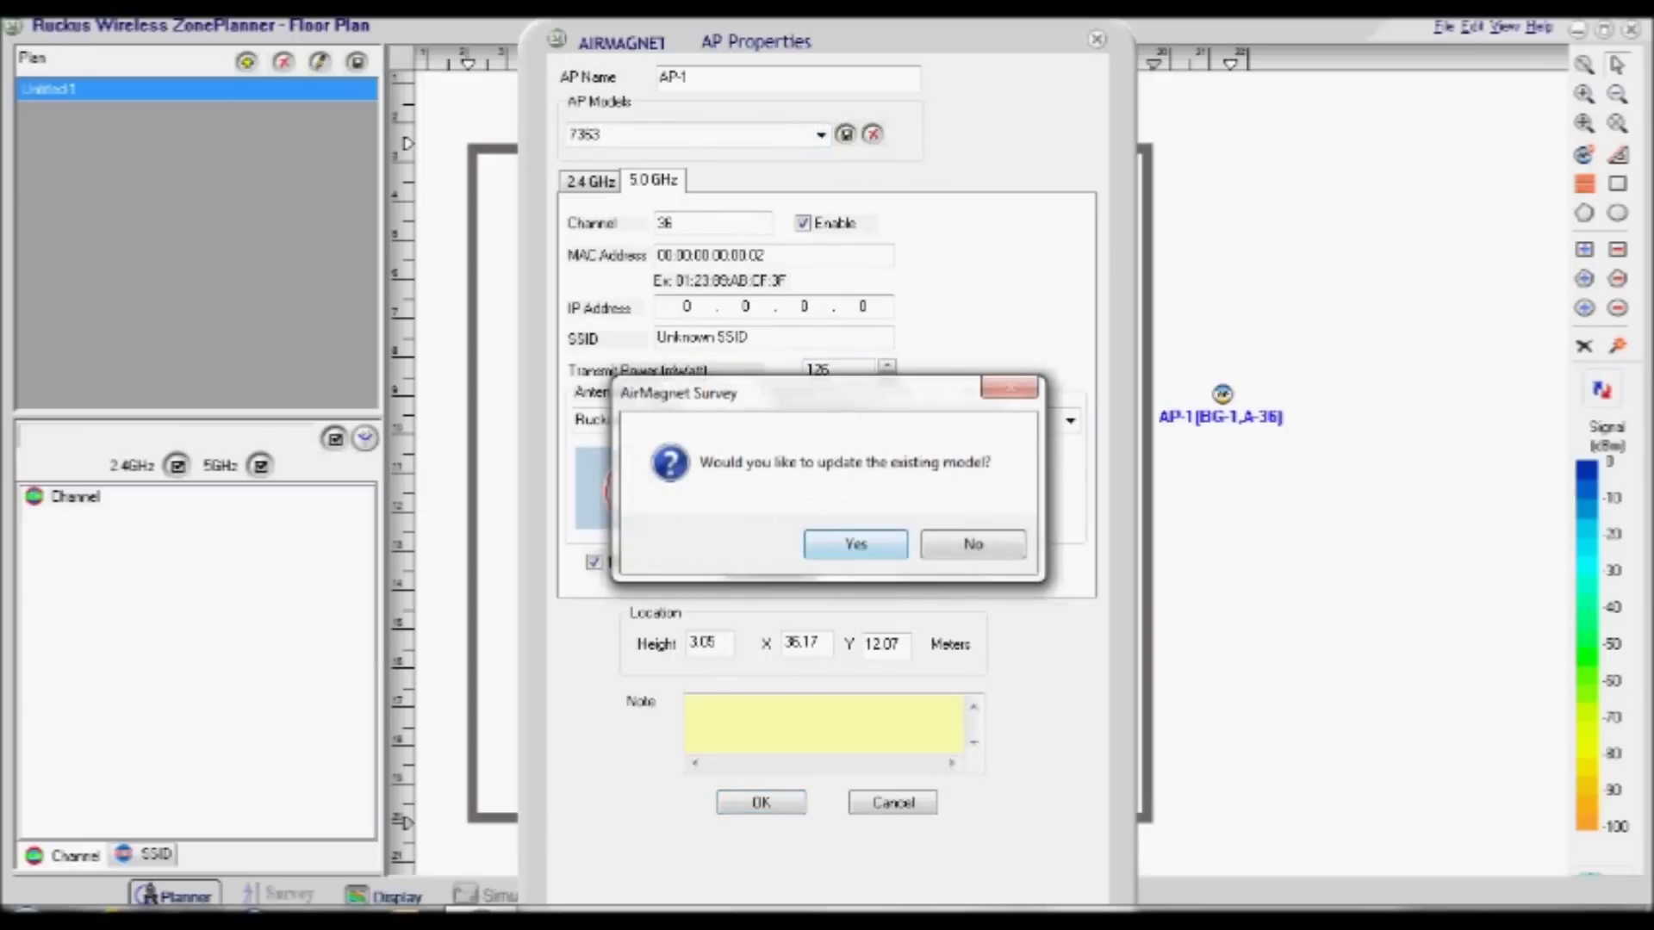
{"action": "key", "text": "Return"}
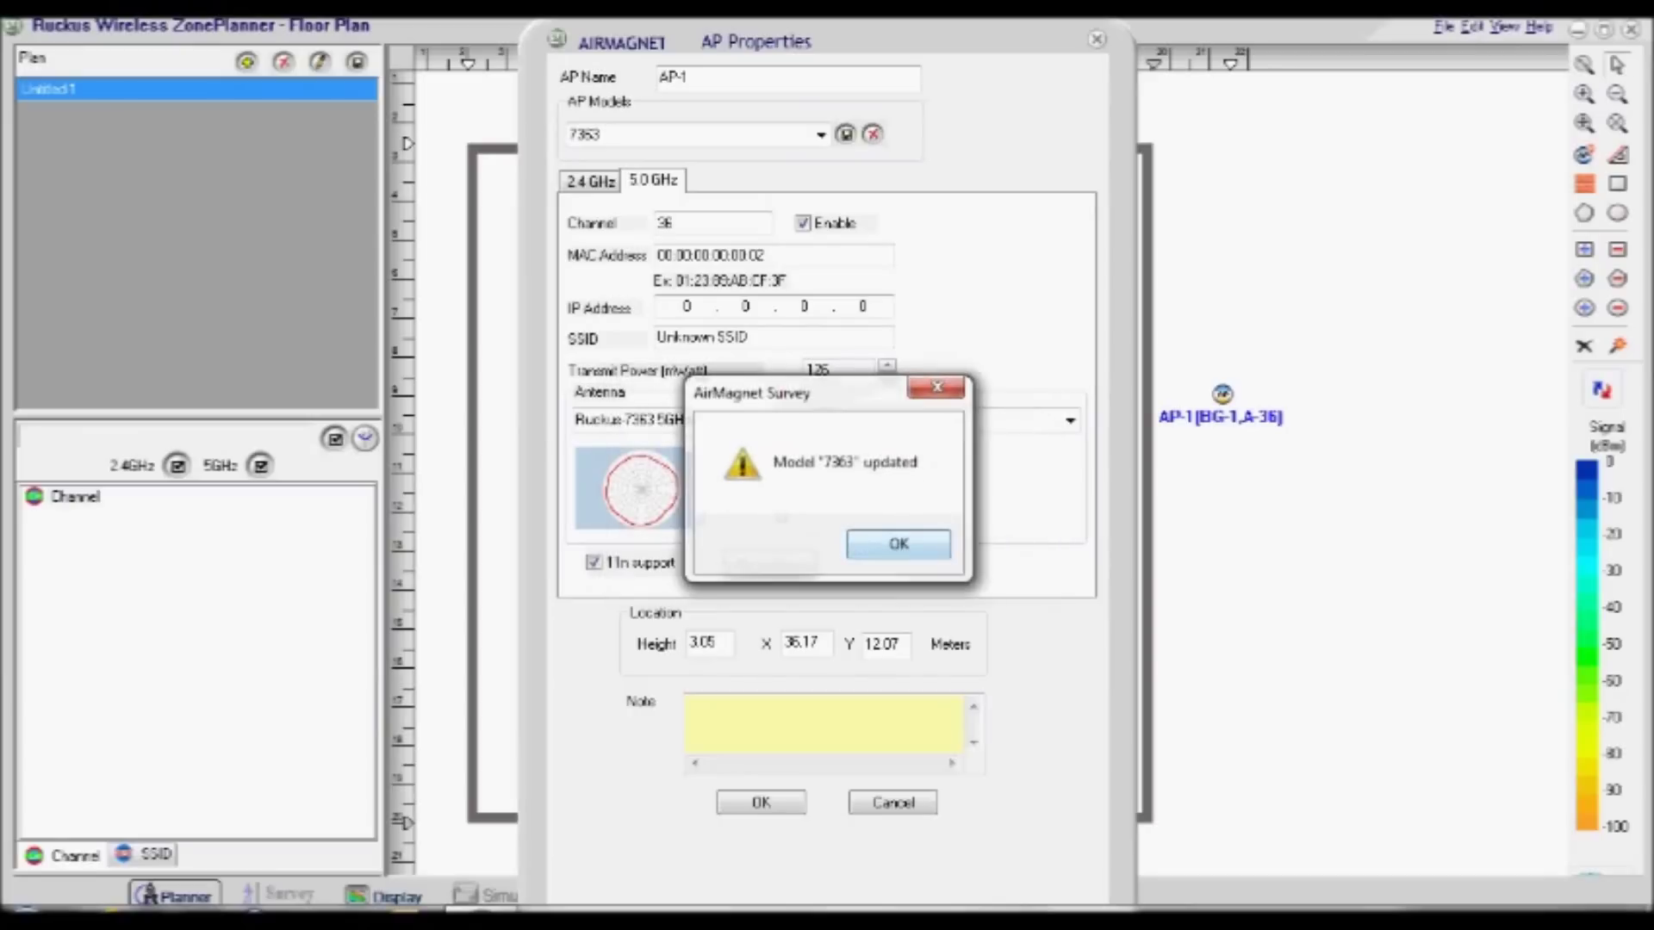
{"action": "key", "text": "Return"}
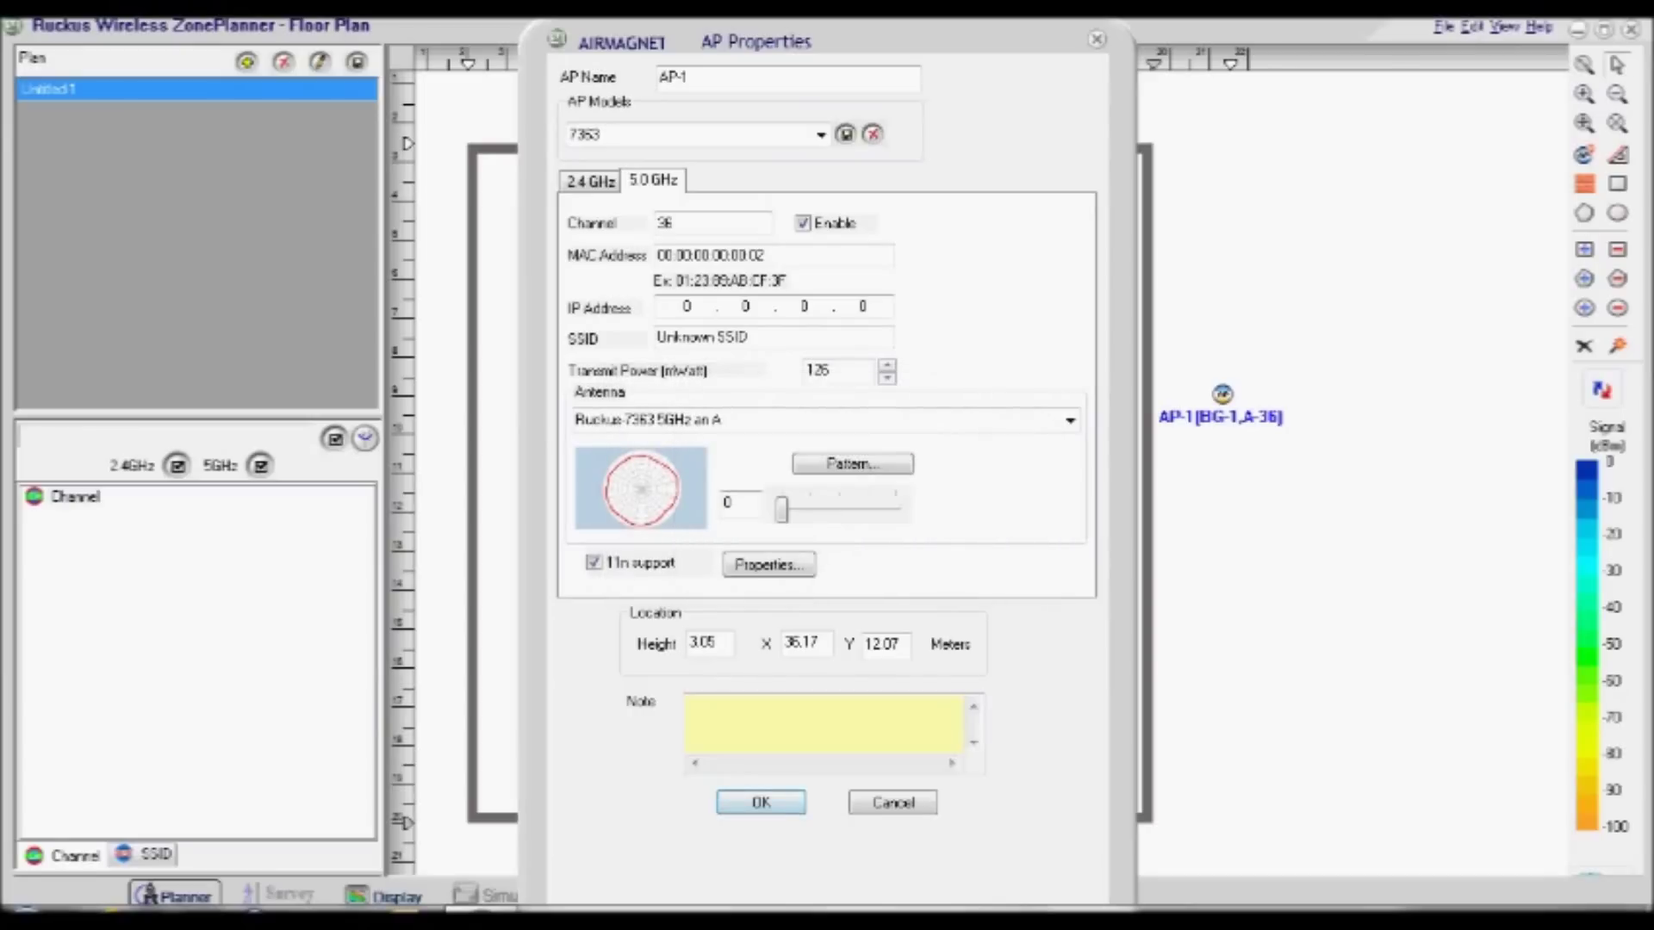
{"action": "key", "text": "Return"}
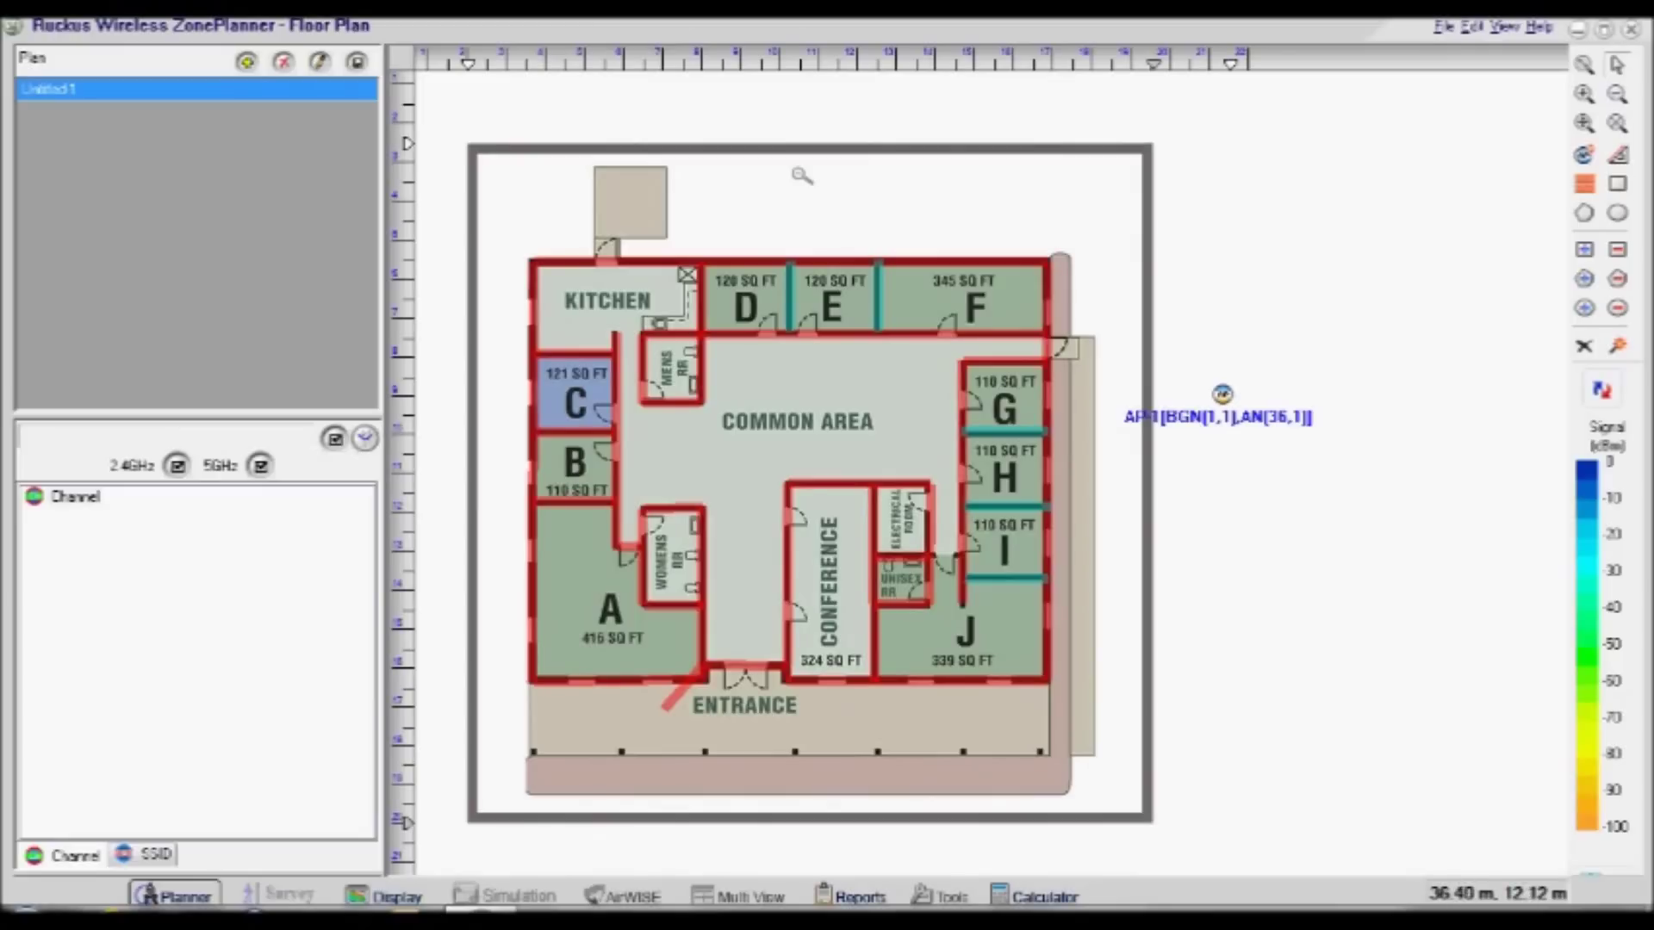
{"action": "right_click", "coordinate": [1223, 394]}
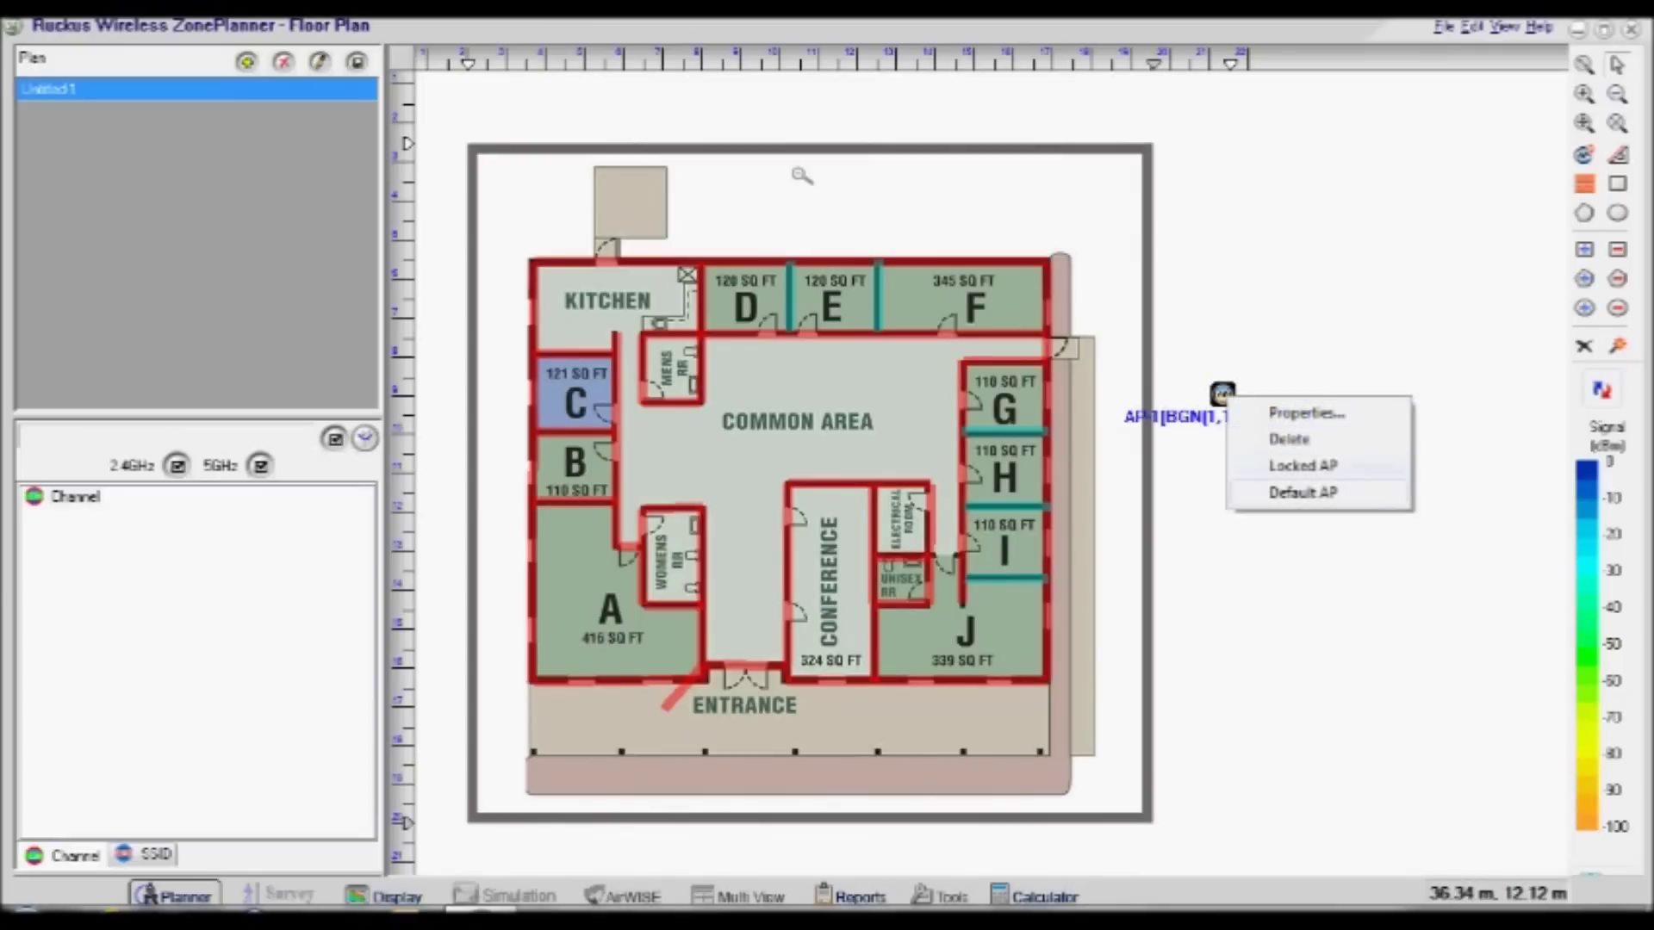
{"action": "left_click", "coordinate": [1253, 488]}
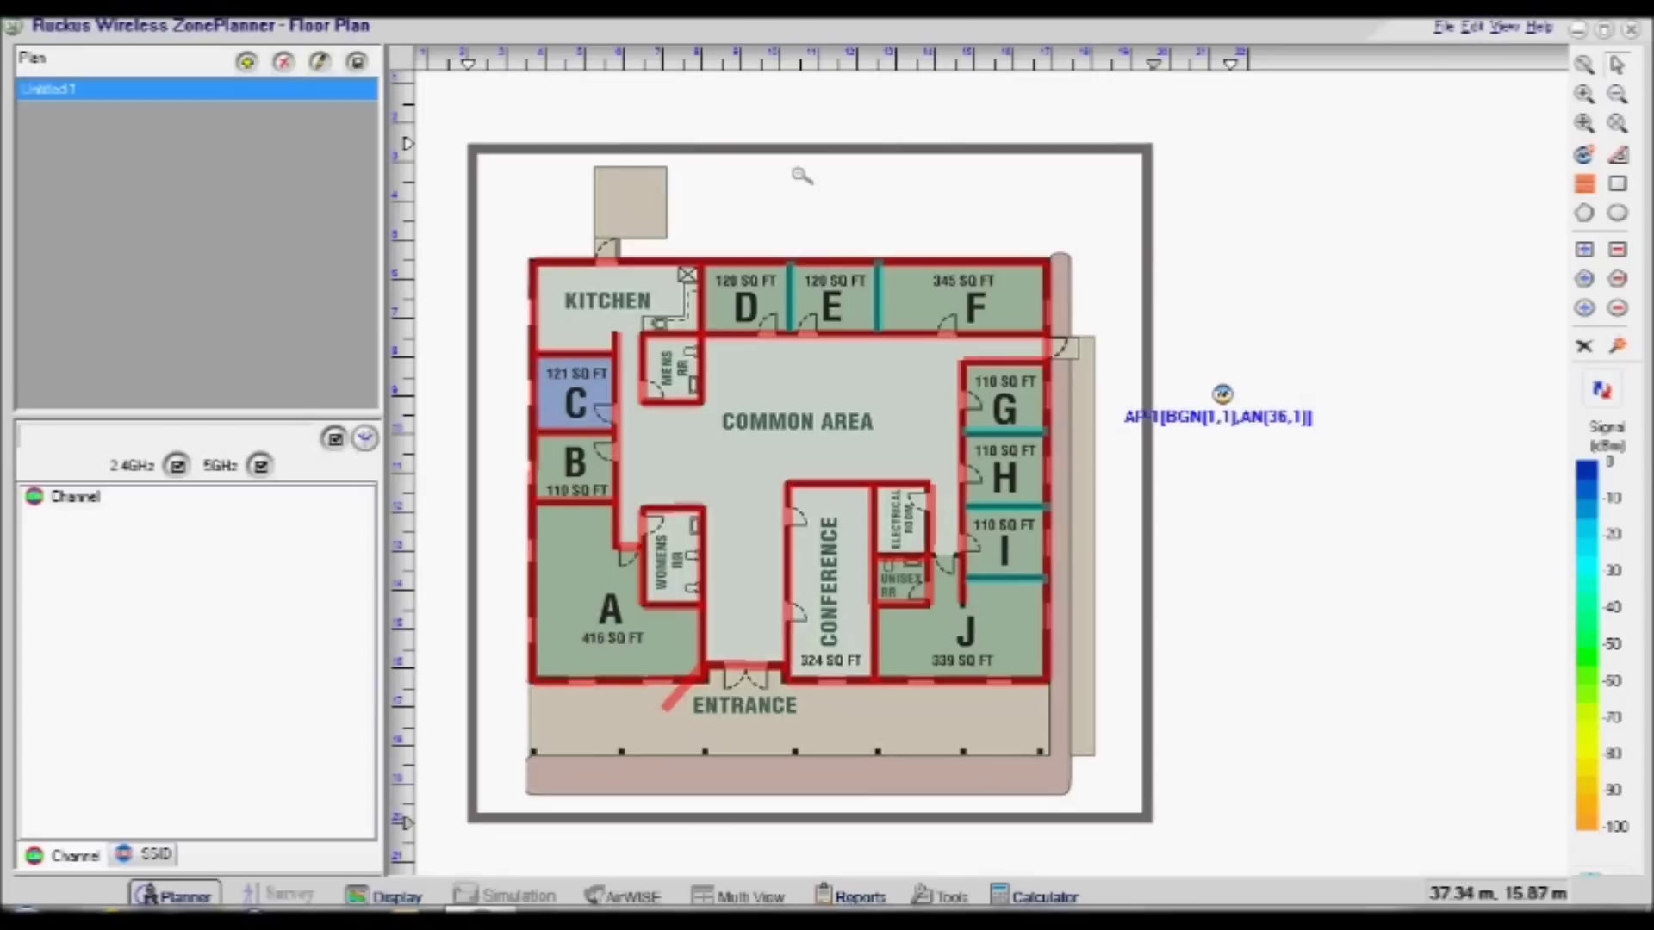
{"action": "right_click", "coordinate": [1223, 395]}
{"action": "left_click_drag", "start_coordinate": [1223, 394], "coordinate": [850, 290]}
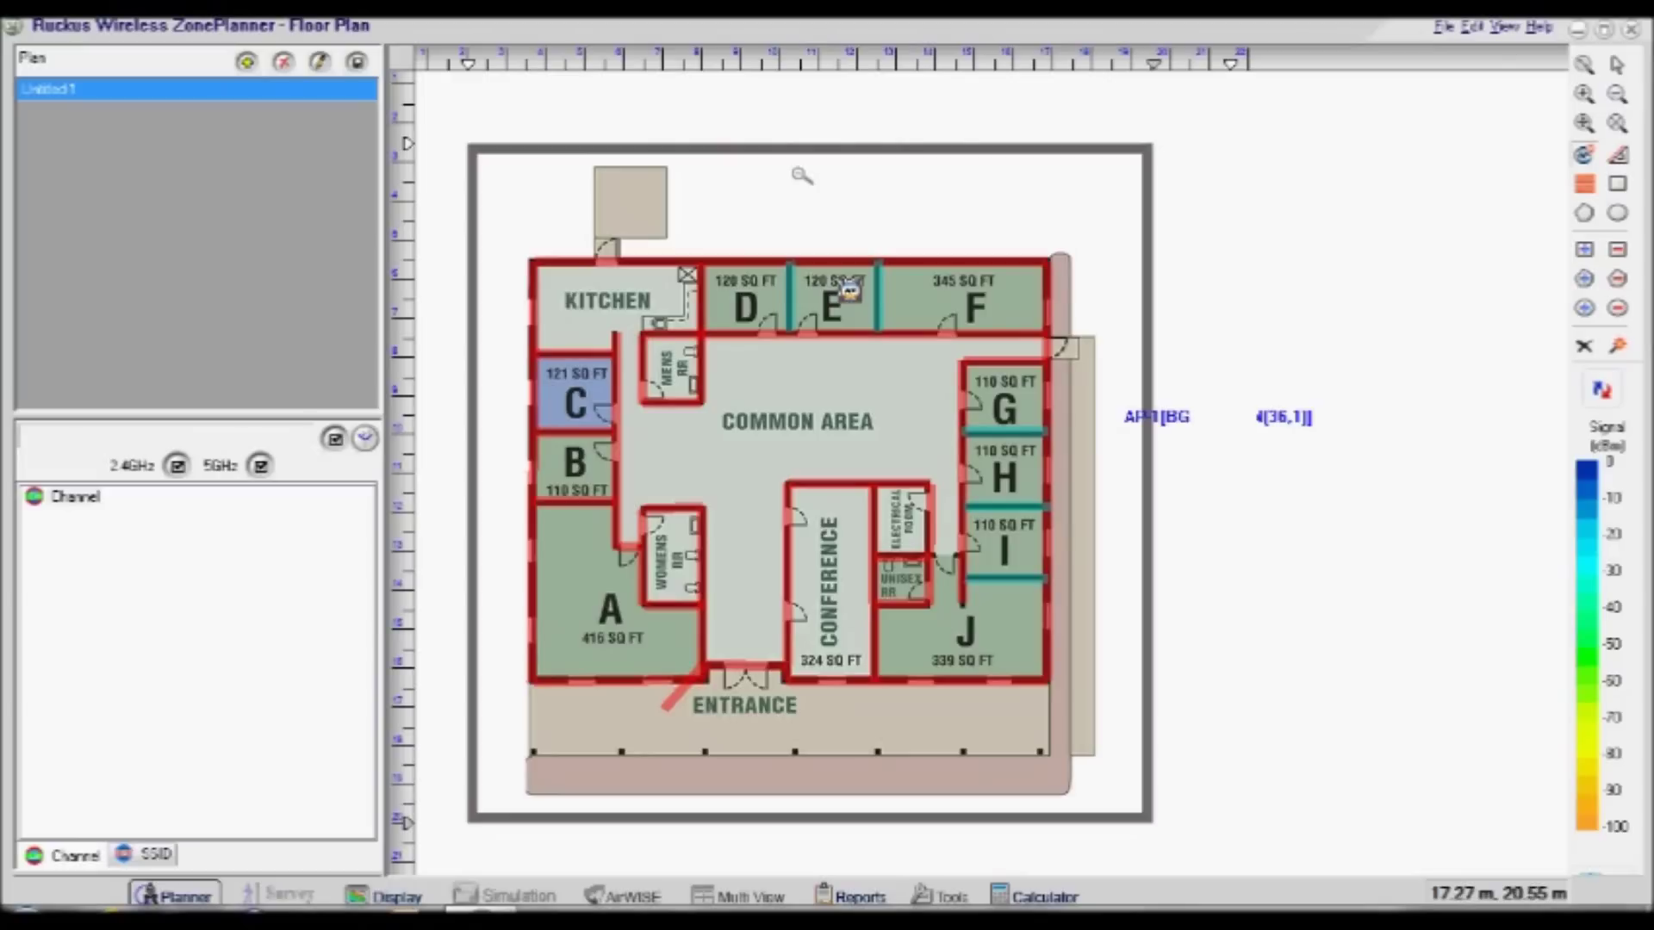
- Place AP-2, AP-3 and AP-4 in the conference room, room H and room B, then refresh the heatmap
{"action": "left_click", "coordinate": [828, 571]}
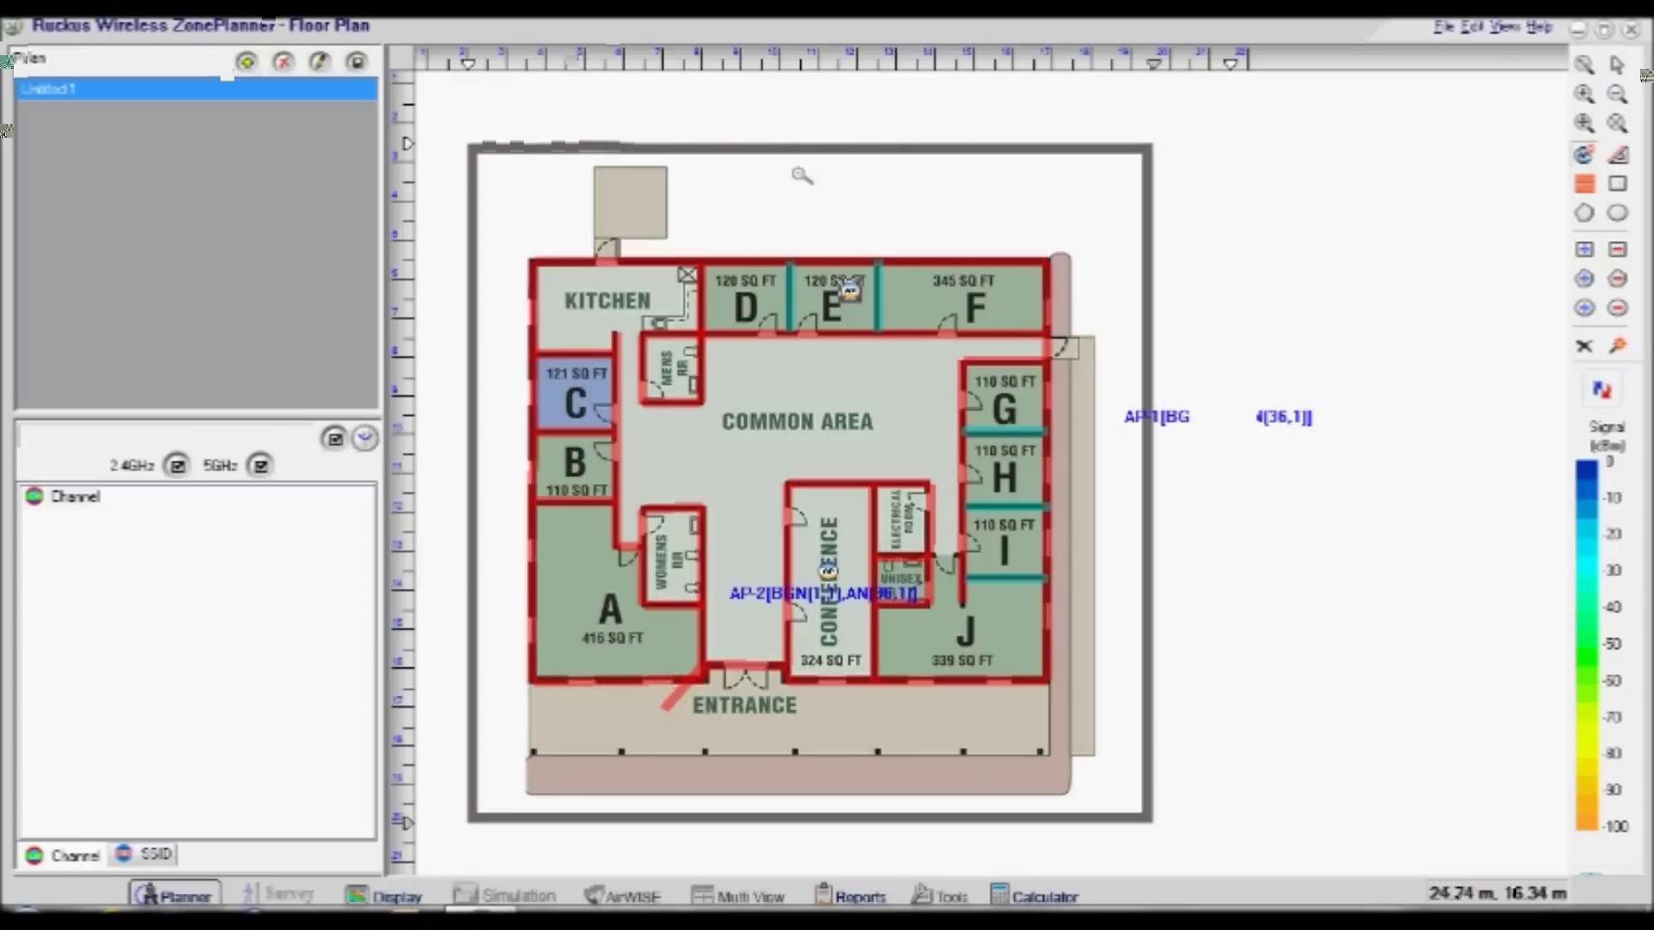
{"action": "left_click", "coordinate": [1005, 483]}
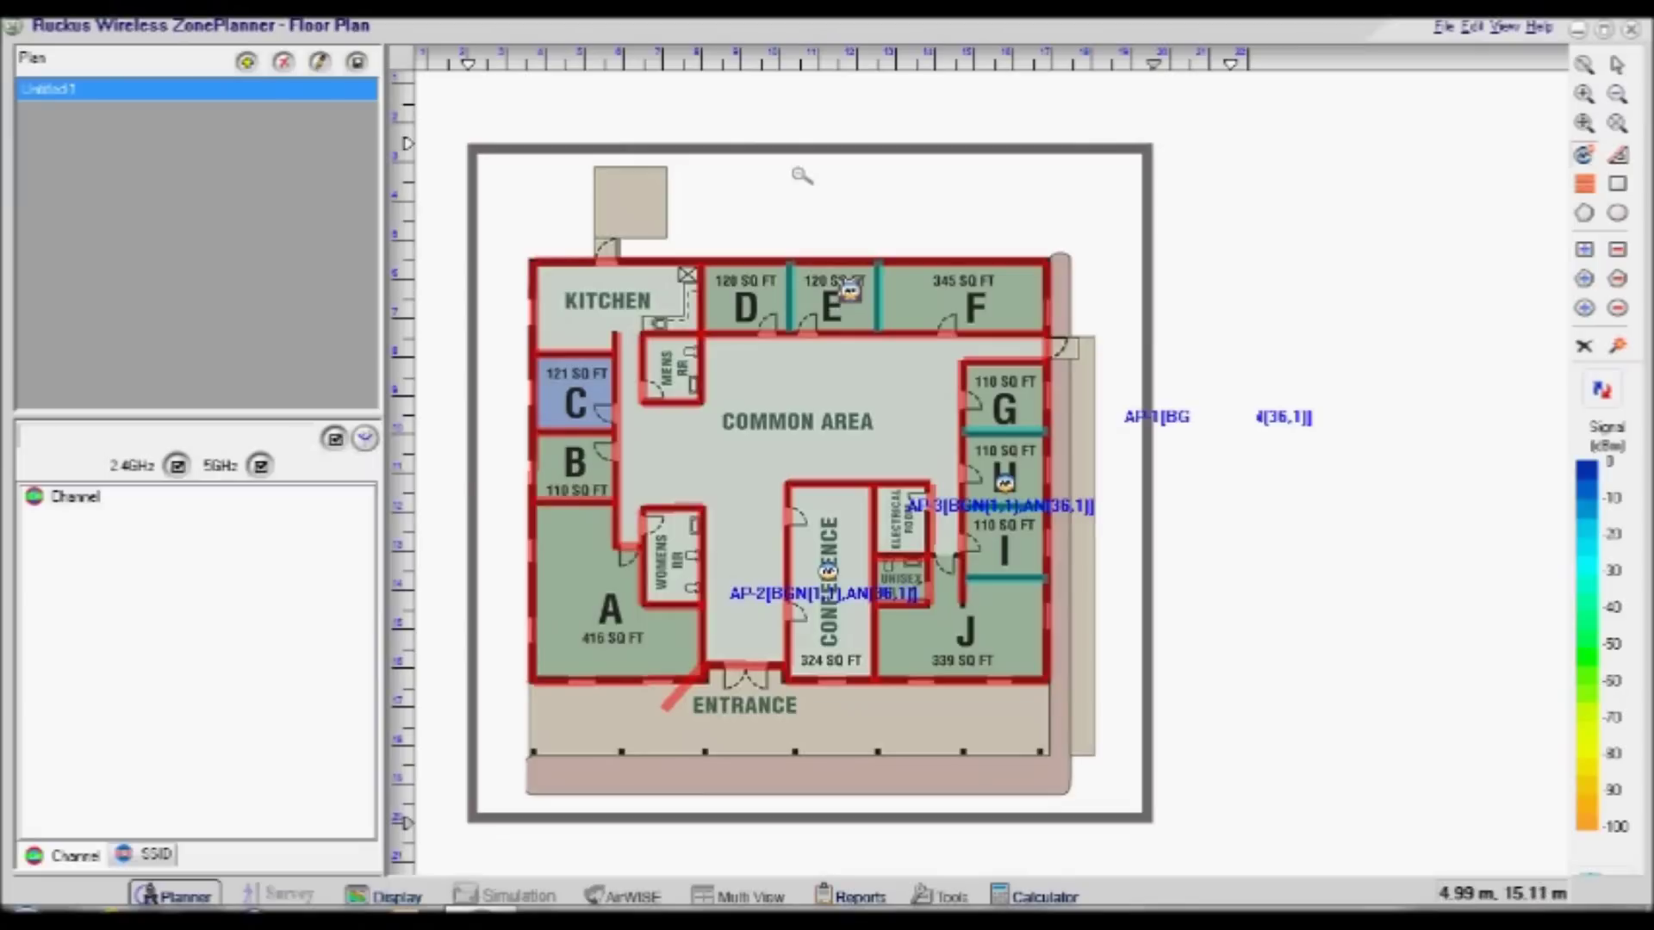
{"action": "left_click", "coordinate": [573, 461]}
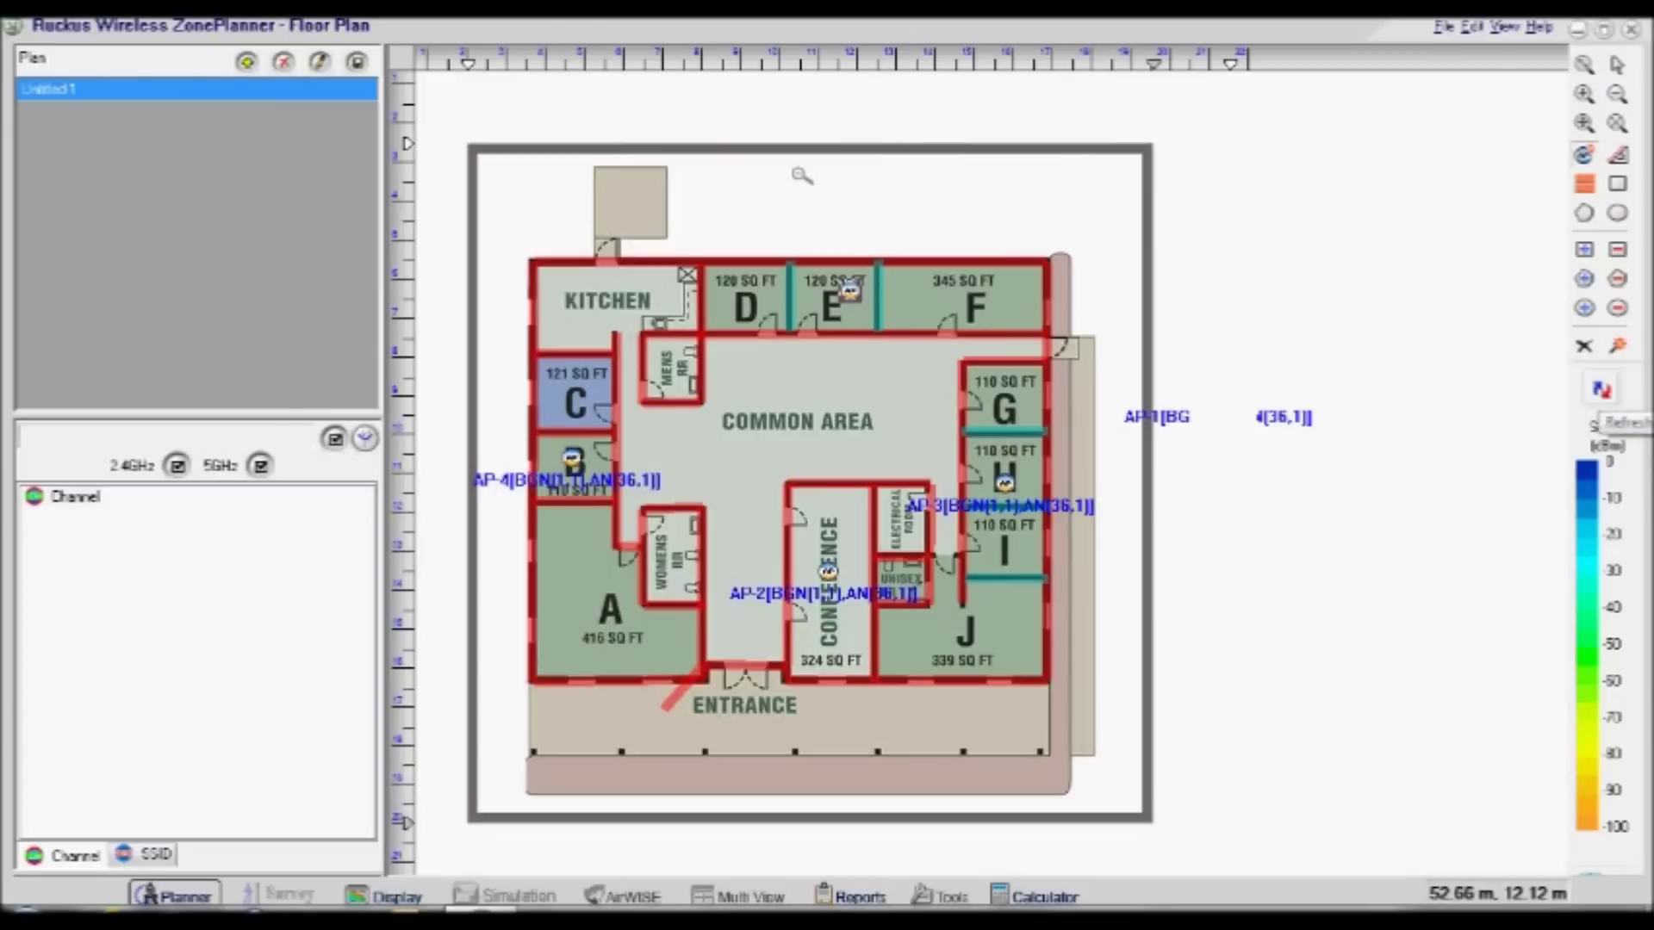
{"action": "left_click", "coordinate": [1602, 391]}
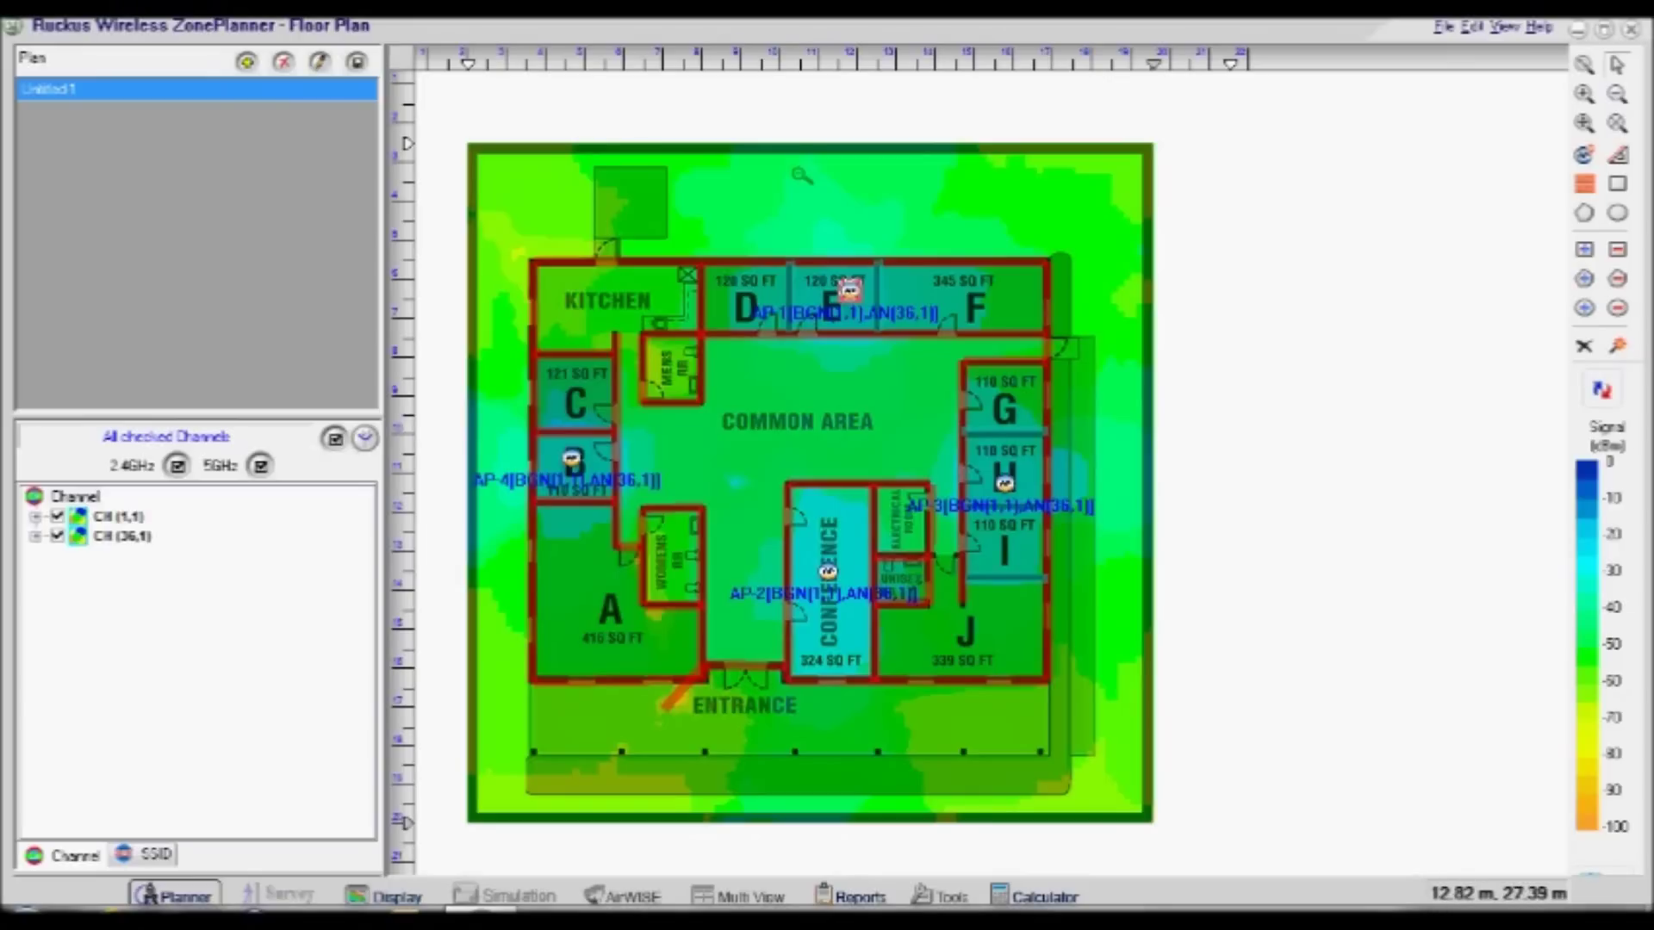
{"action": "mouse_move", "coordinate": [741, 705]}
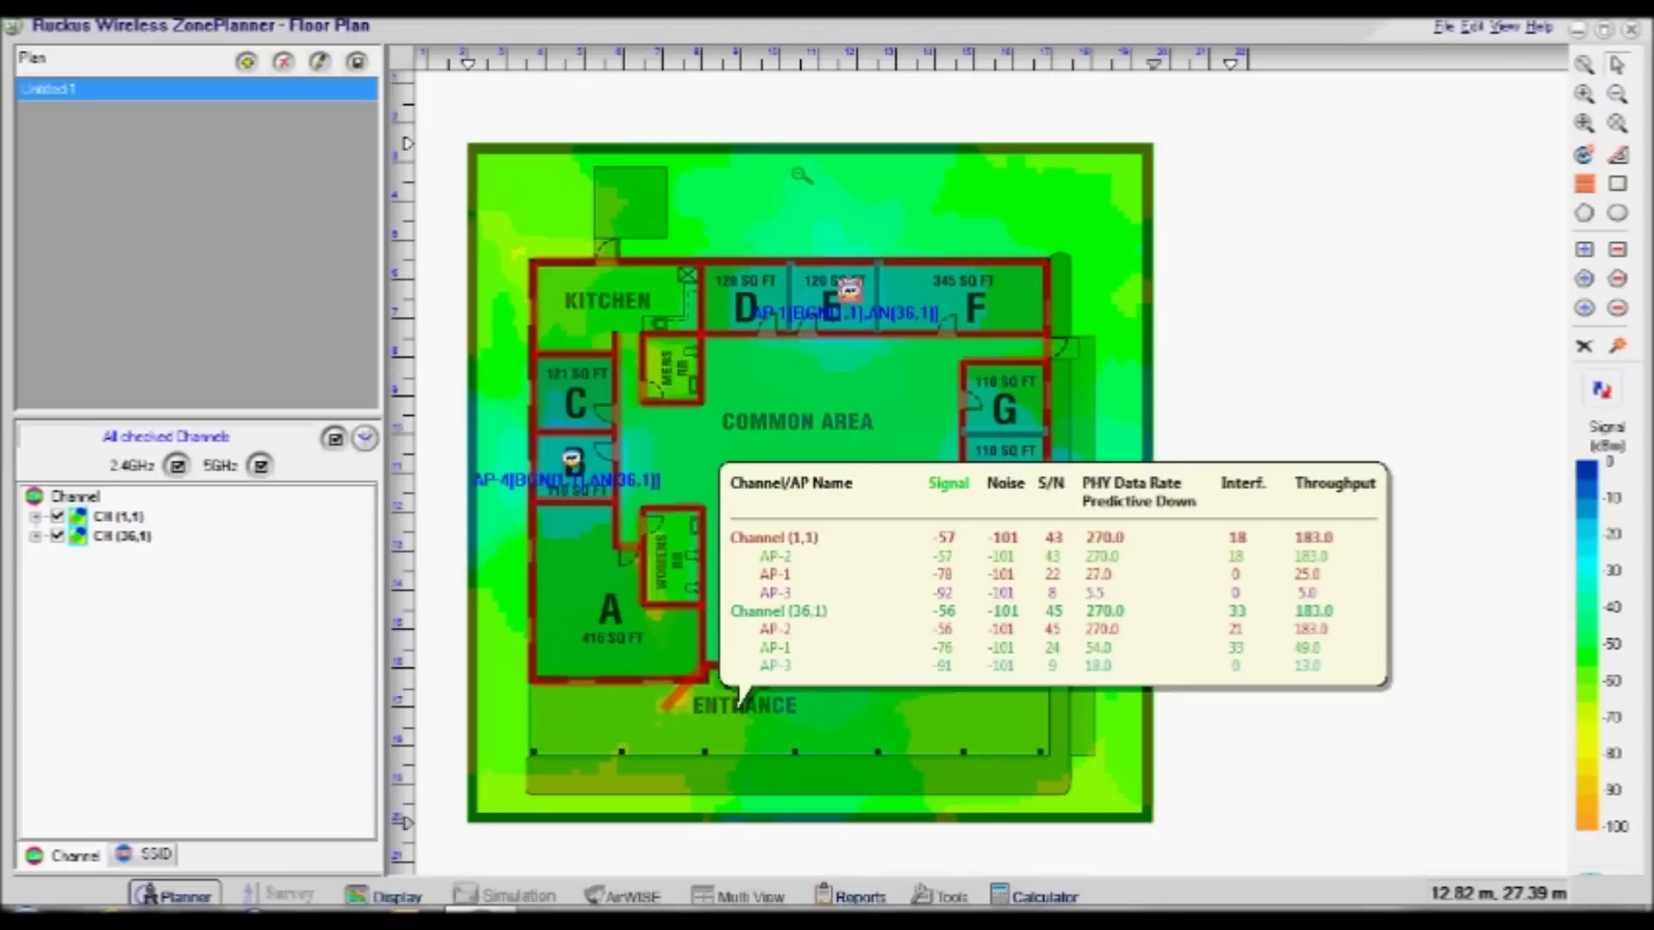
{"action": "mouse_move", "coordinate": [859, 361]}
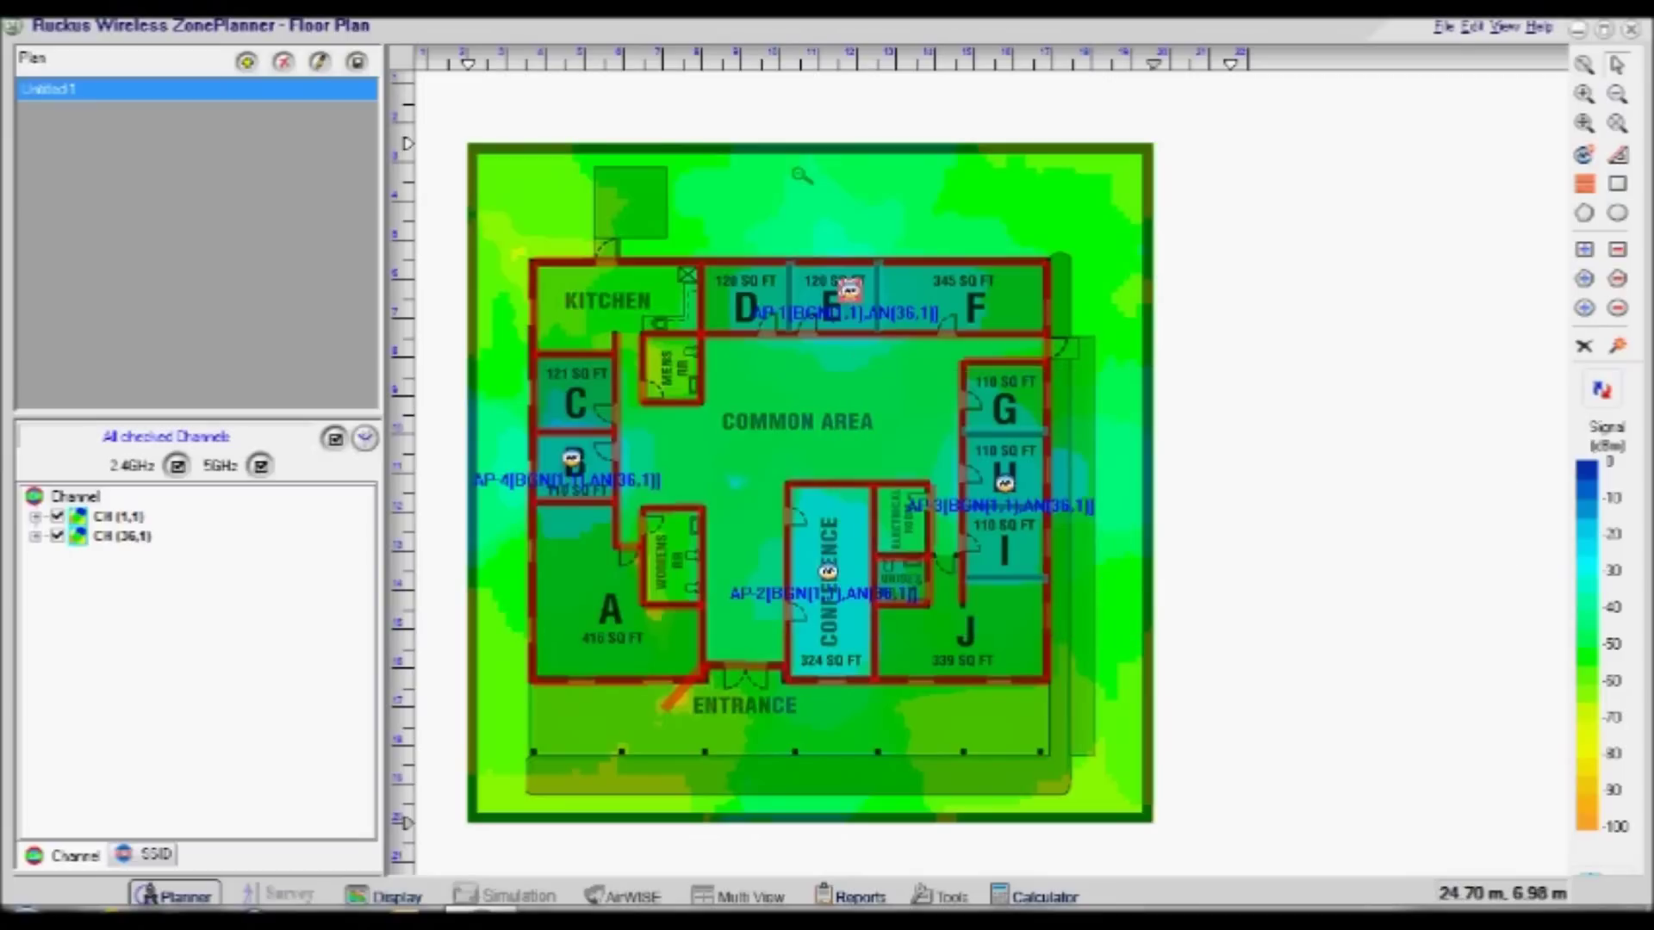
{"action": "mouse_move", "coordinate": [989, 299]}
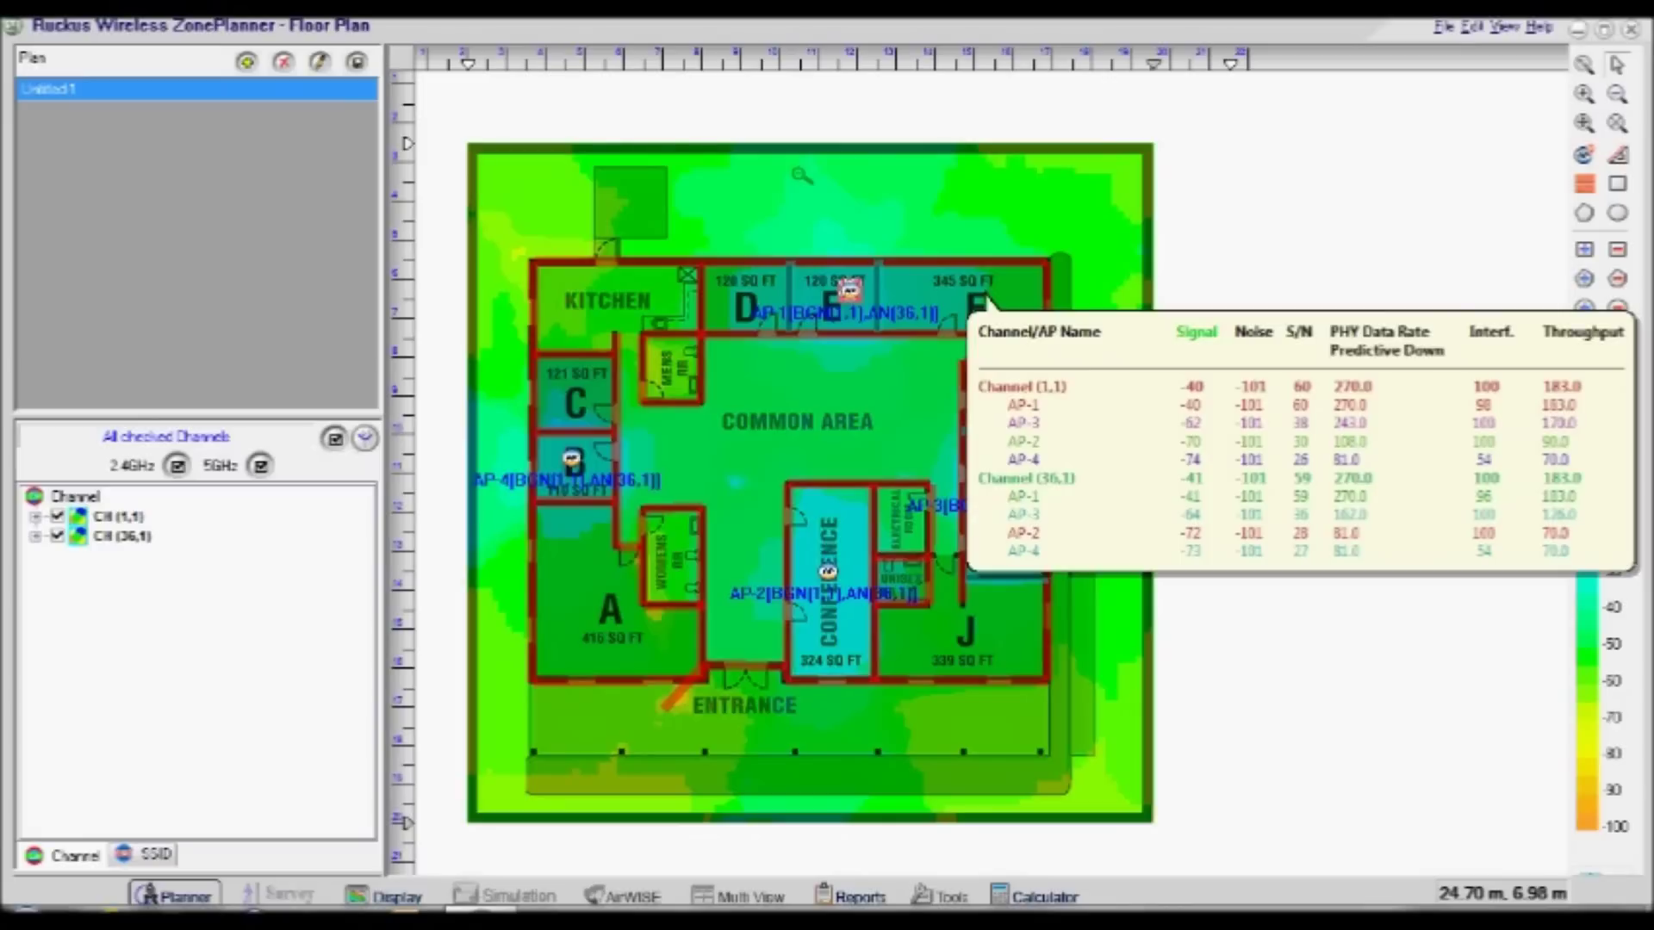
{"action": "mouse_move", "coordinate": [842, 646]}
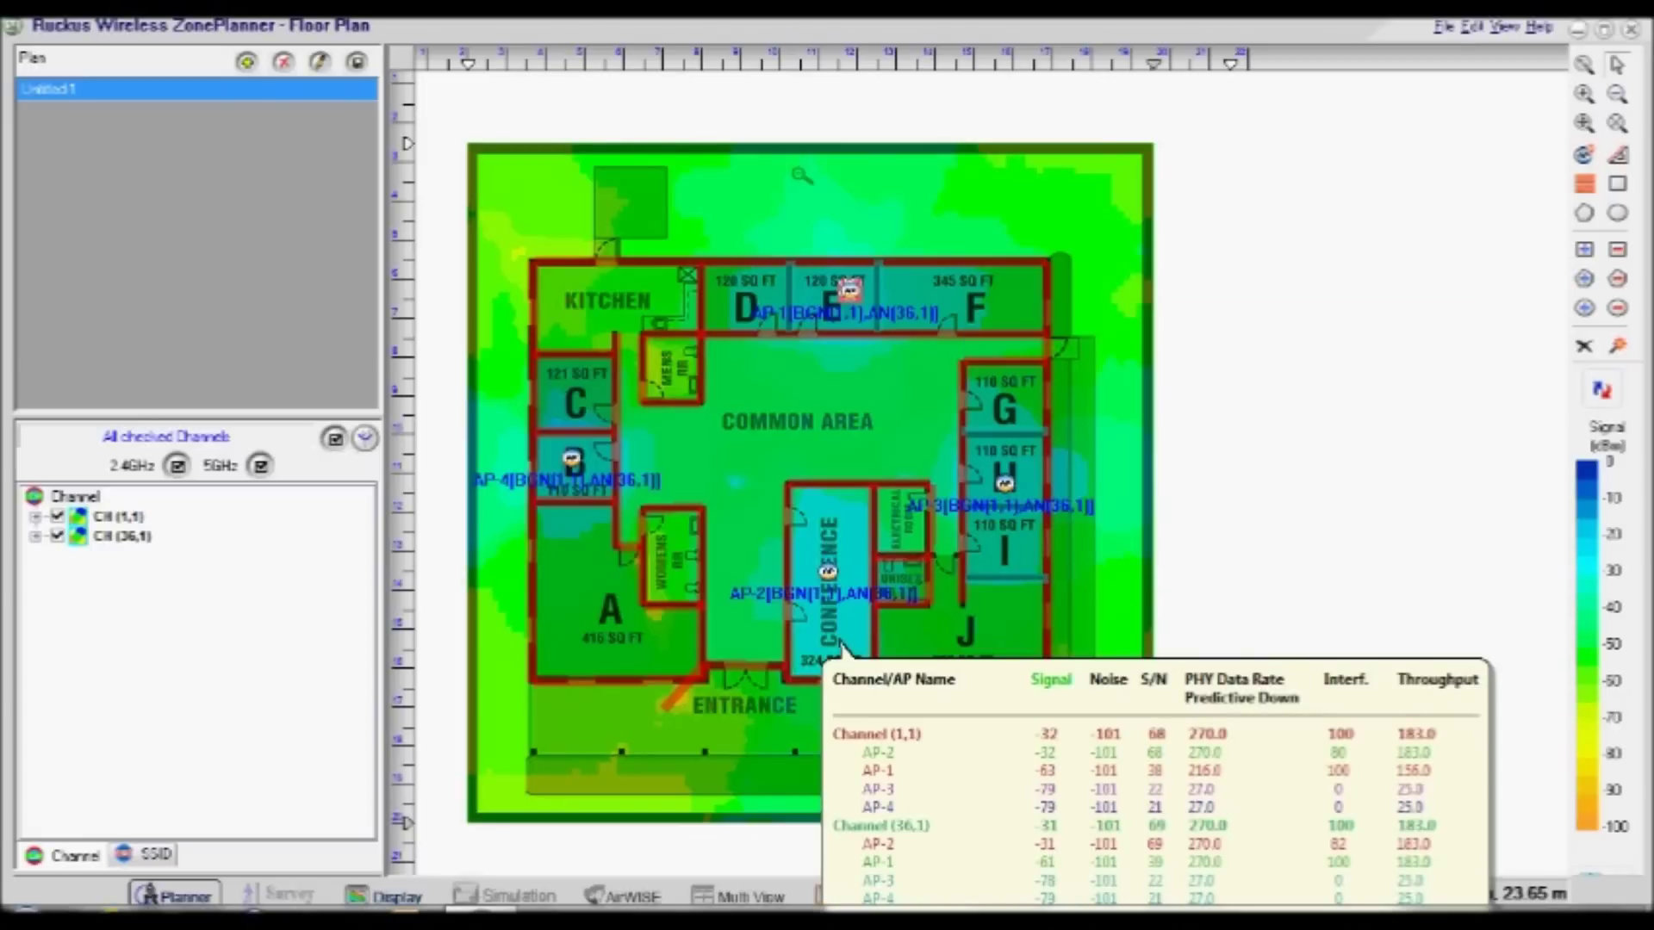
{"action": "mouse_move", "coordinate": [1087, 178]}
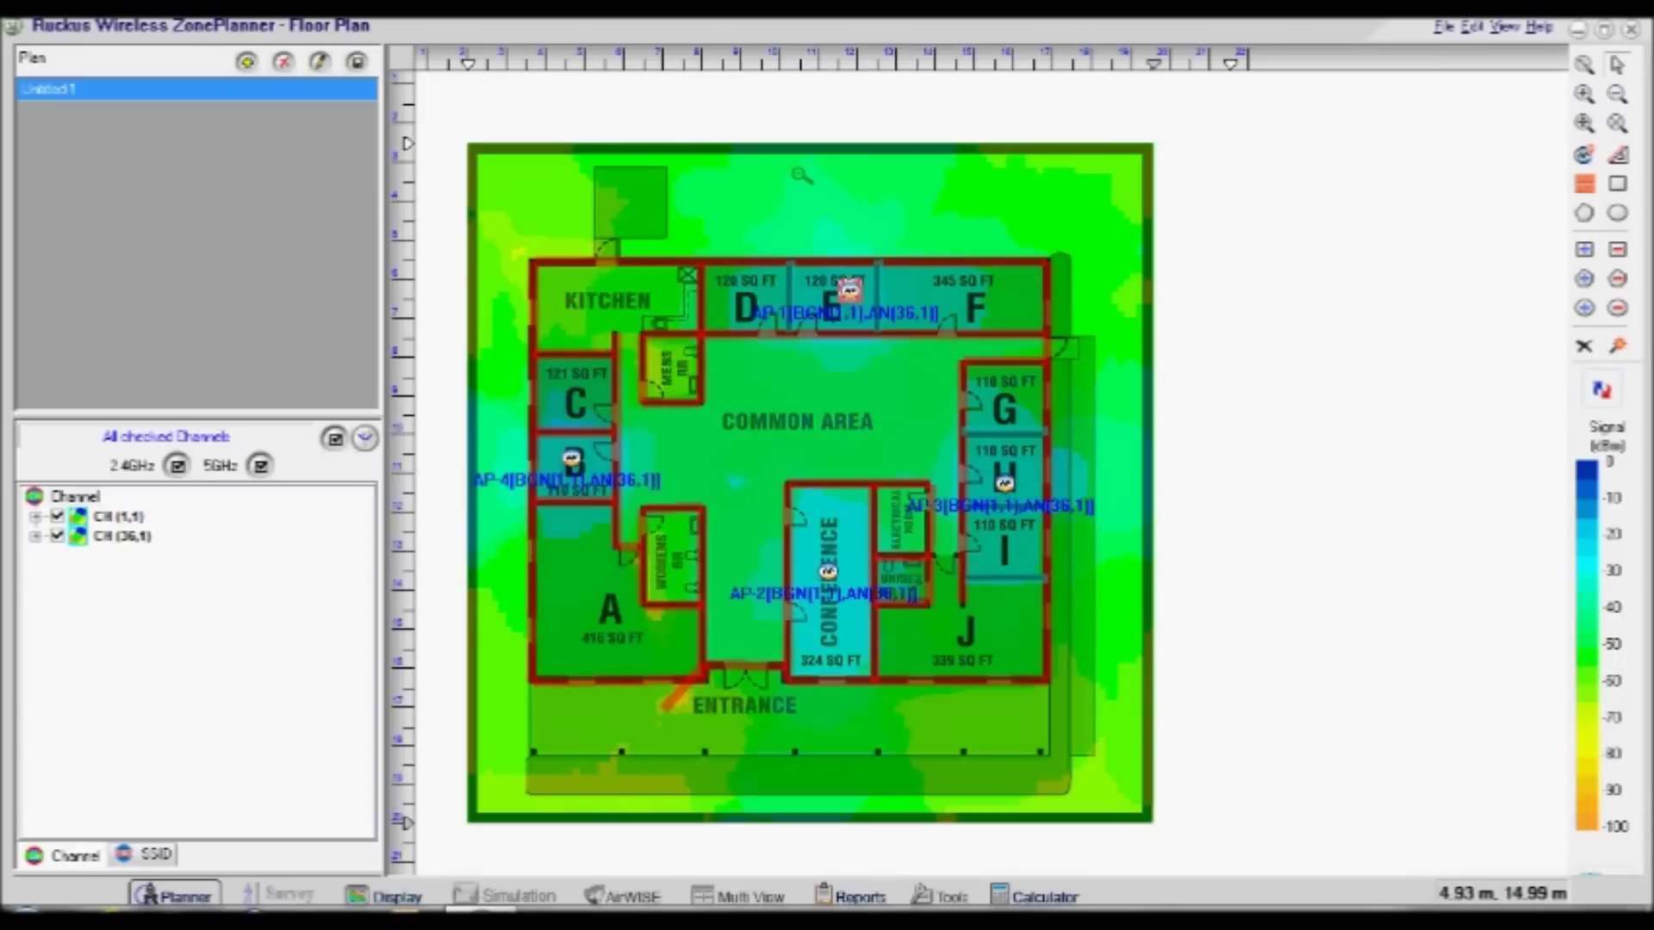
{"action": "left_click", "coordinate": [572, 459]}
- Drag AP-4 into the common area and recalculate the coverage heatmap
{"action": "left_click_drag", "start_coordinate": [572, 458], "coordinate": [673, 453]}
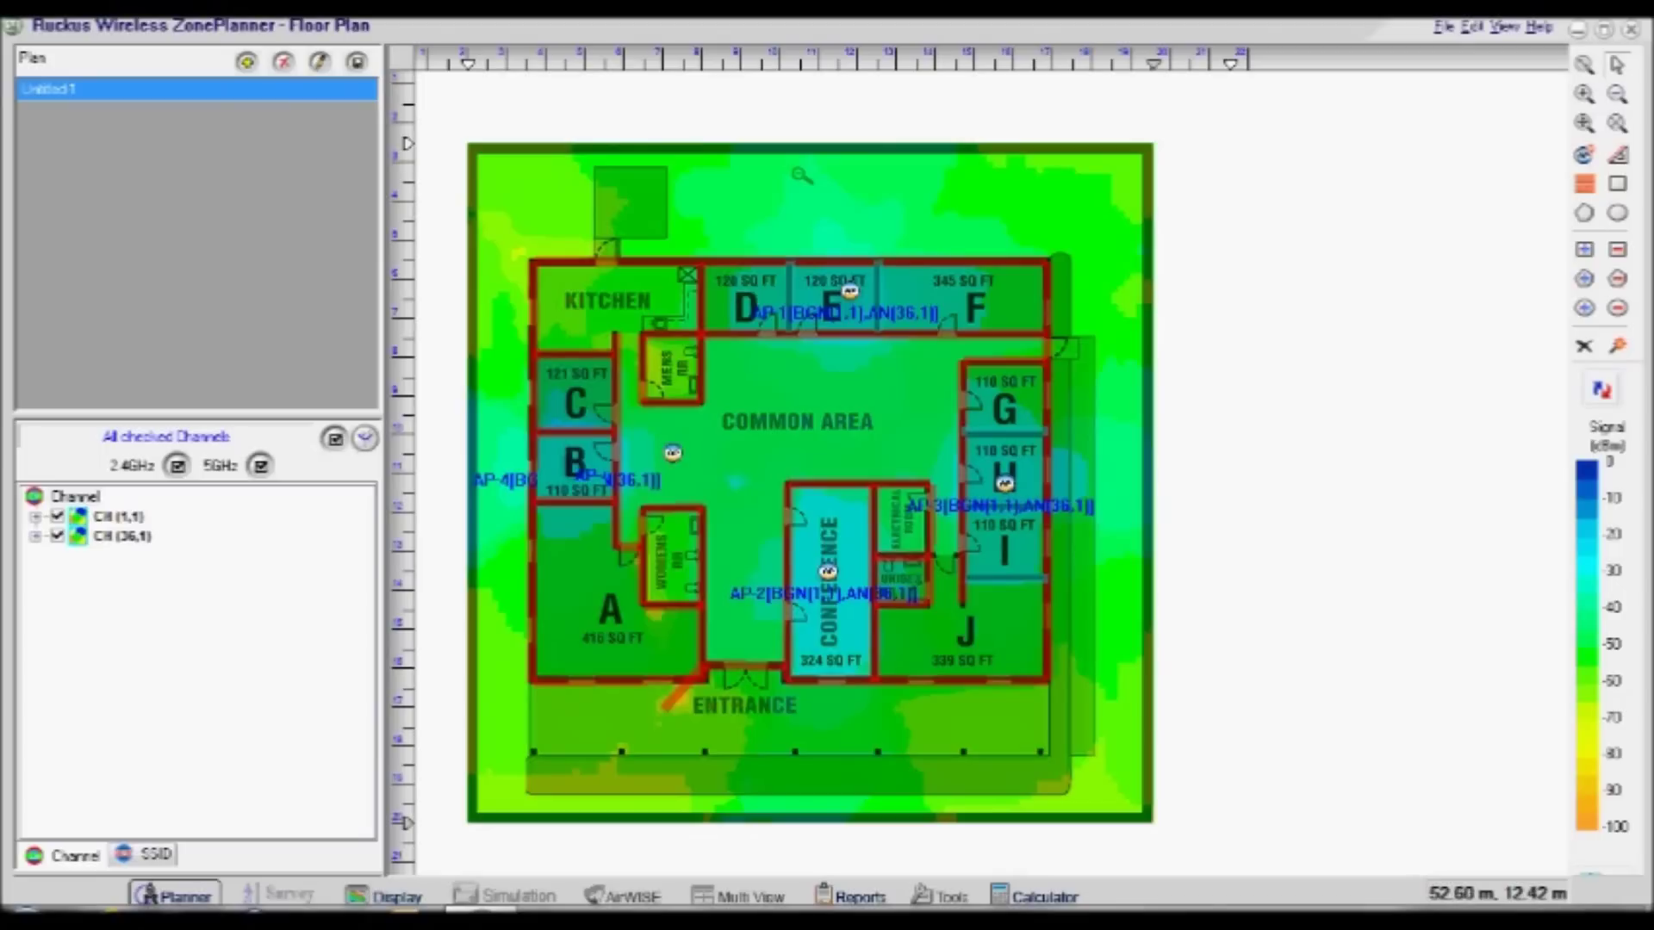
{"action": "left_click", "coordinate": [1601, 389]}
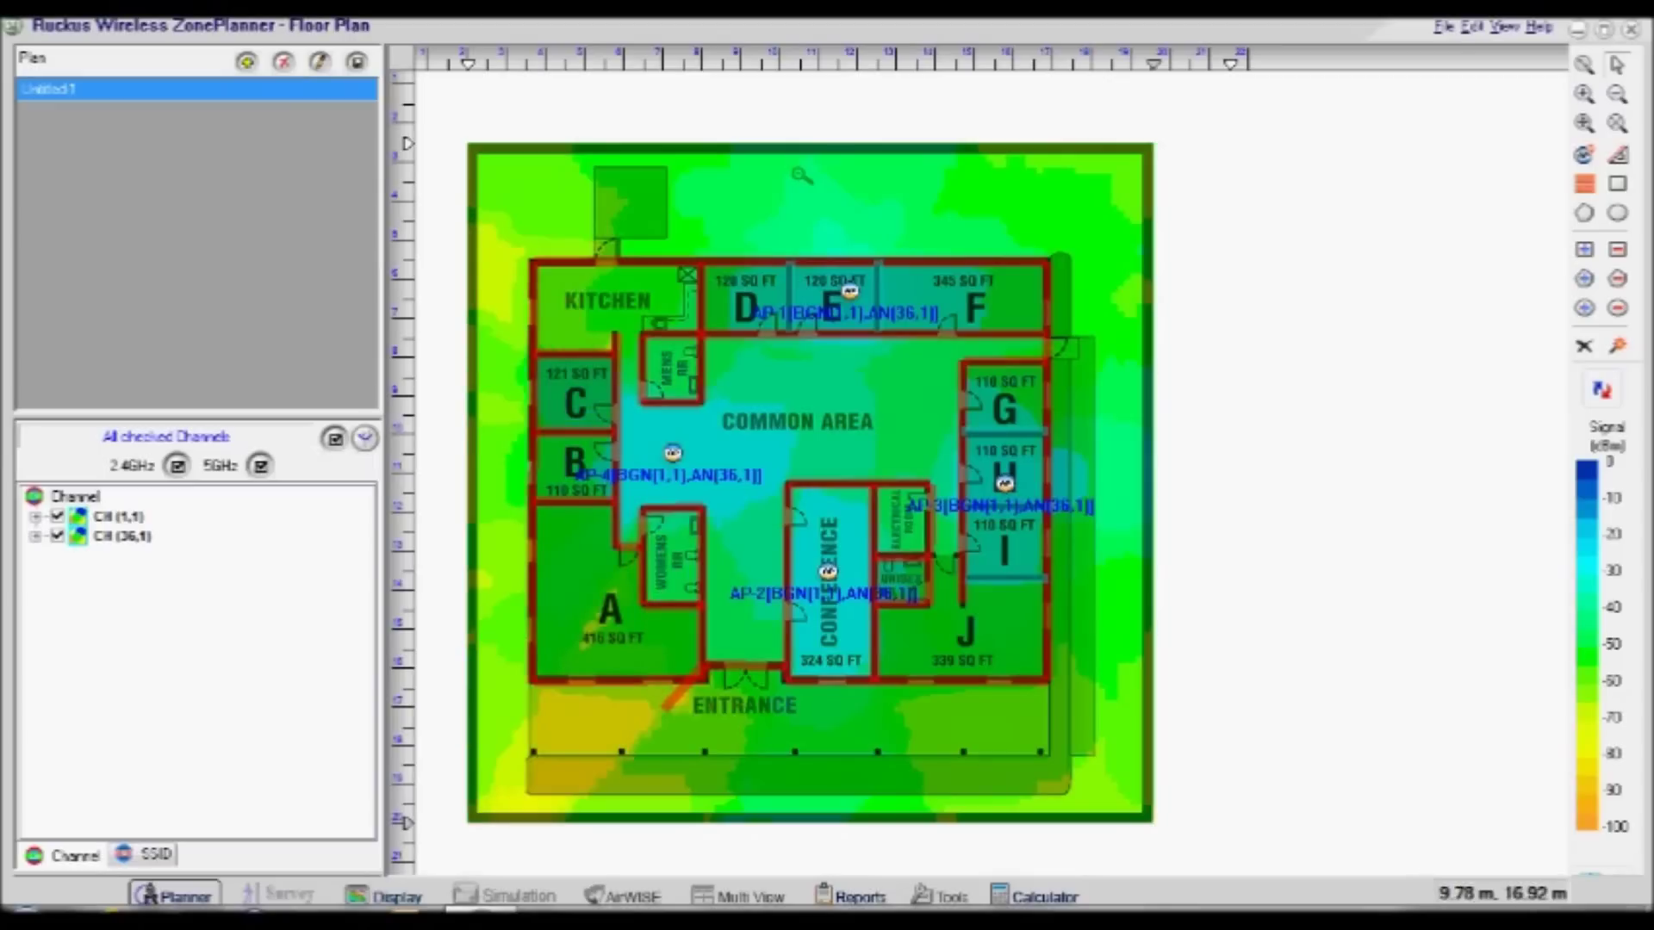
{"action": "mouse_move", "coordinate": [652, 466]}
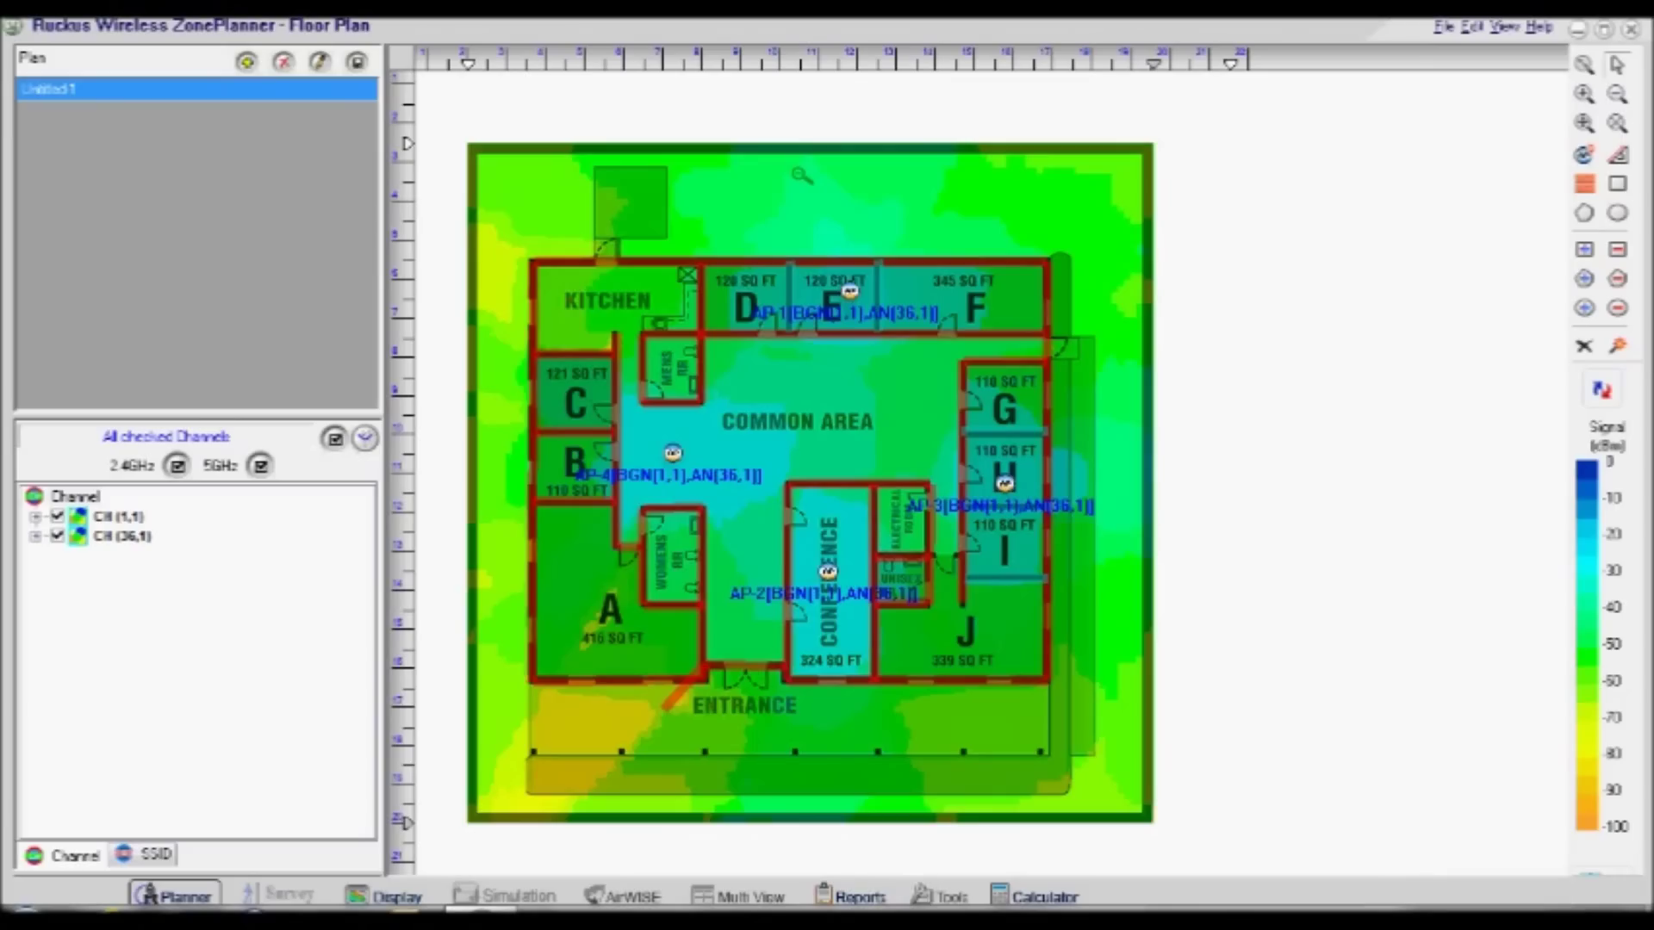
- Open the Untitled-1 Planner Report under Default Report Template in the Reports area
{"action": "left_click", "coordinate": [857, 896]}
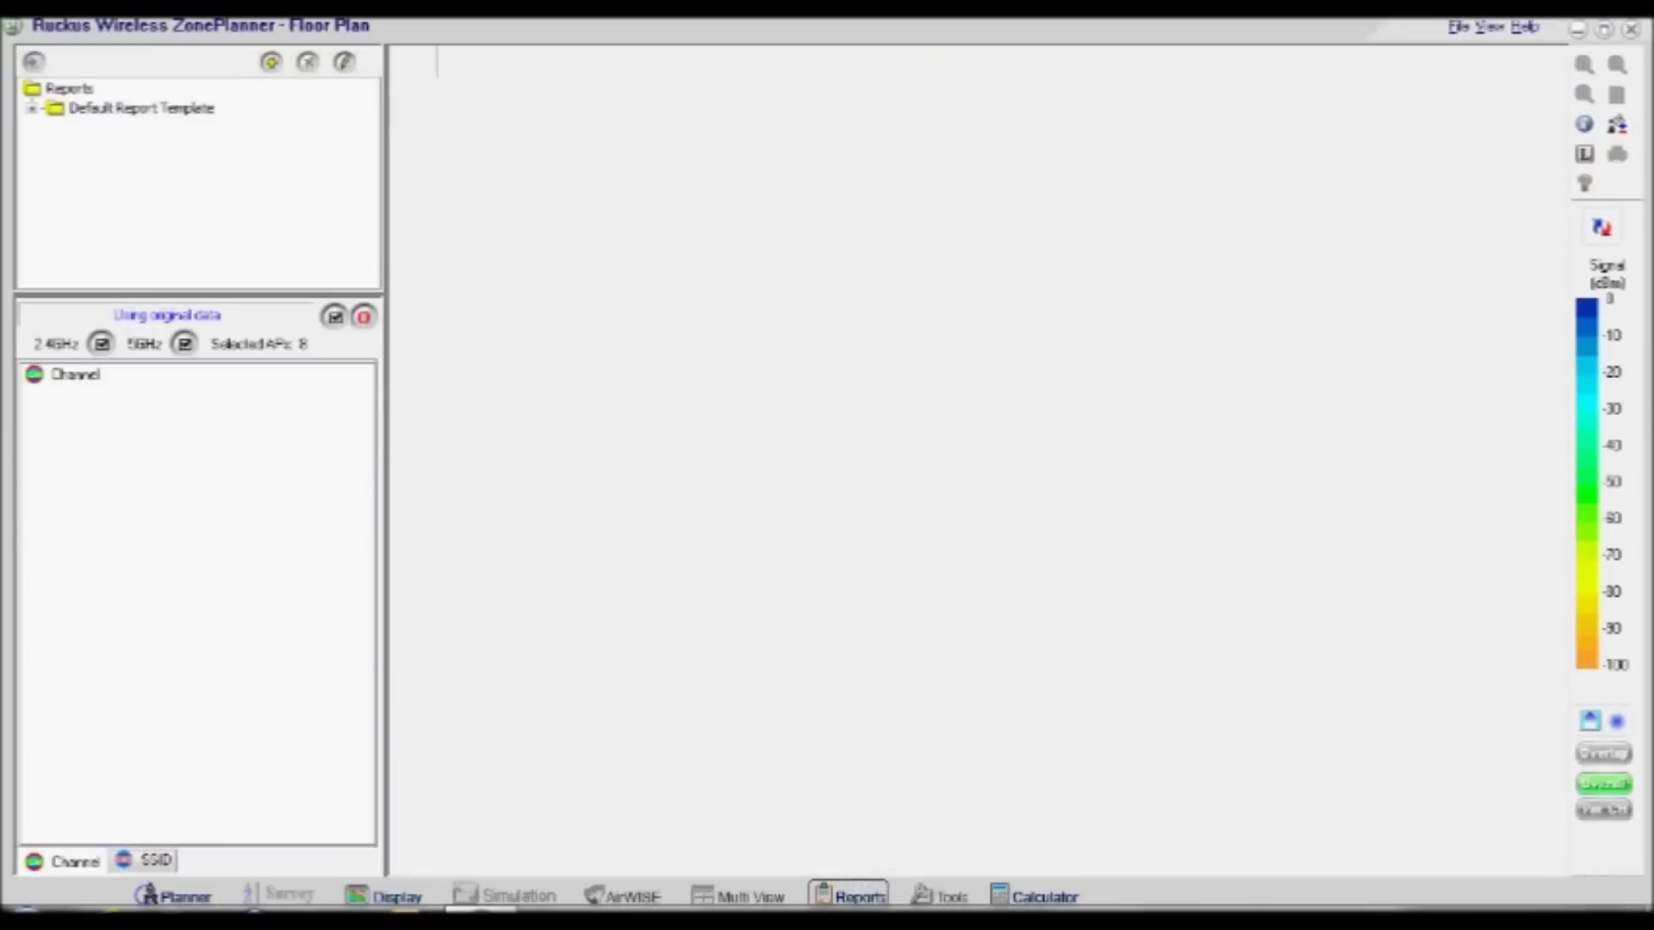
{"action": "left_click", "coordinate": [33, 108]}
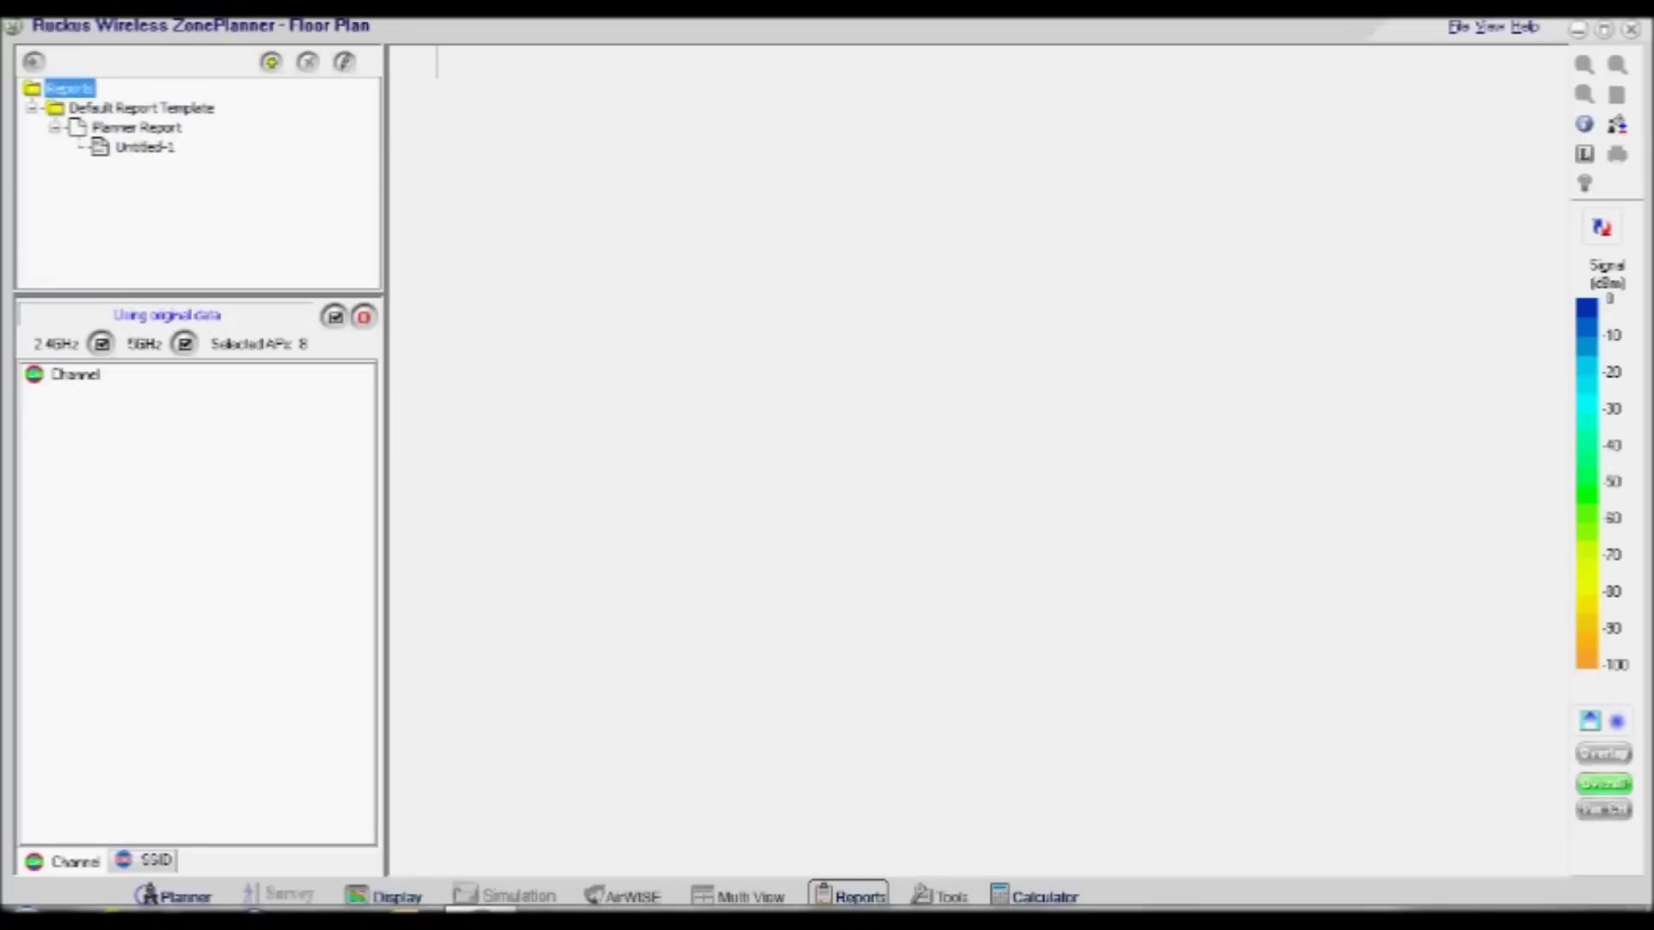
{"action": "left_click", "coordinate": [145, 147]}
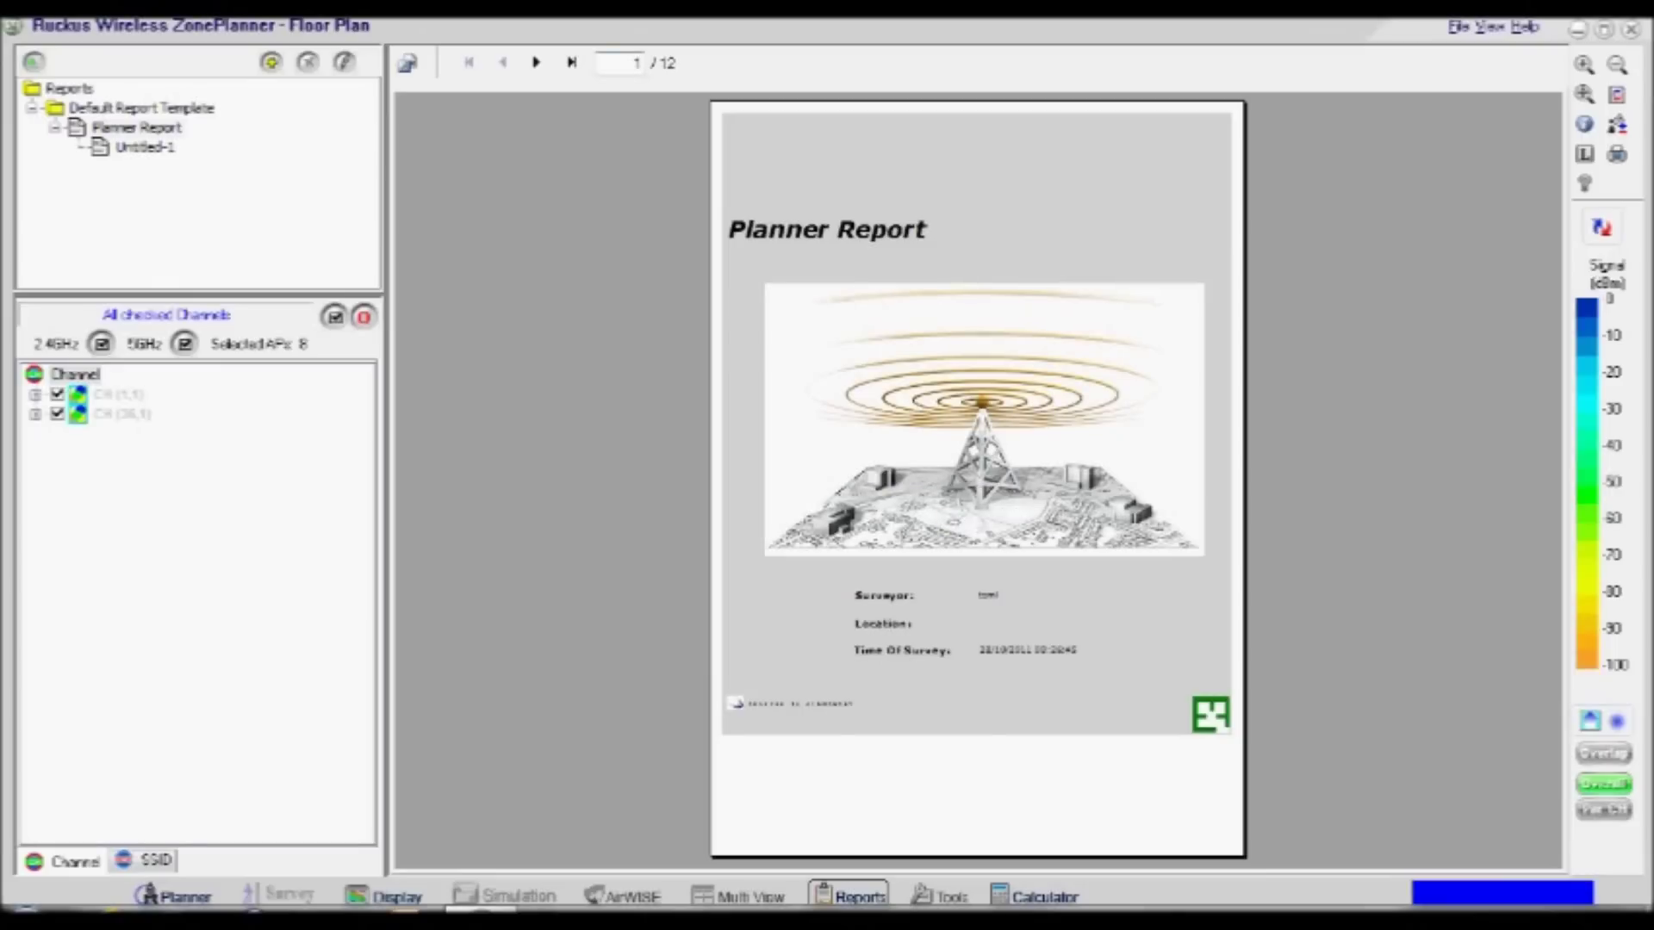
- Page through the Planner Report from the AP list to its final pages, then begin exporting it
{"action": "left_click", "coordinate": [535, 62]}
{"action": "left_click", "coordinate": [535, 62]}
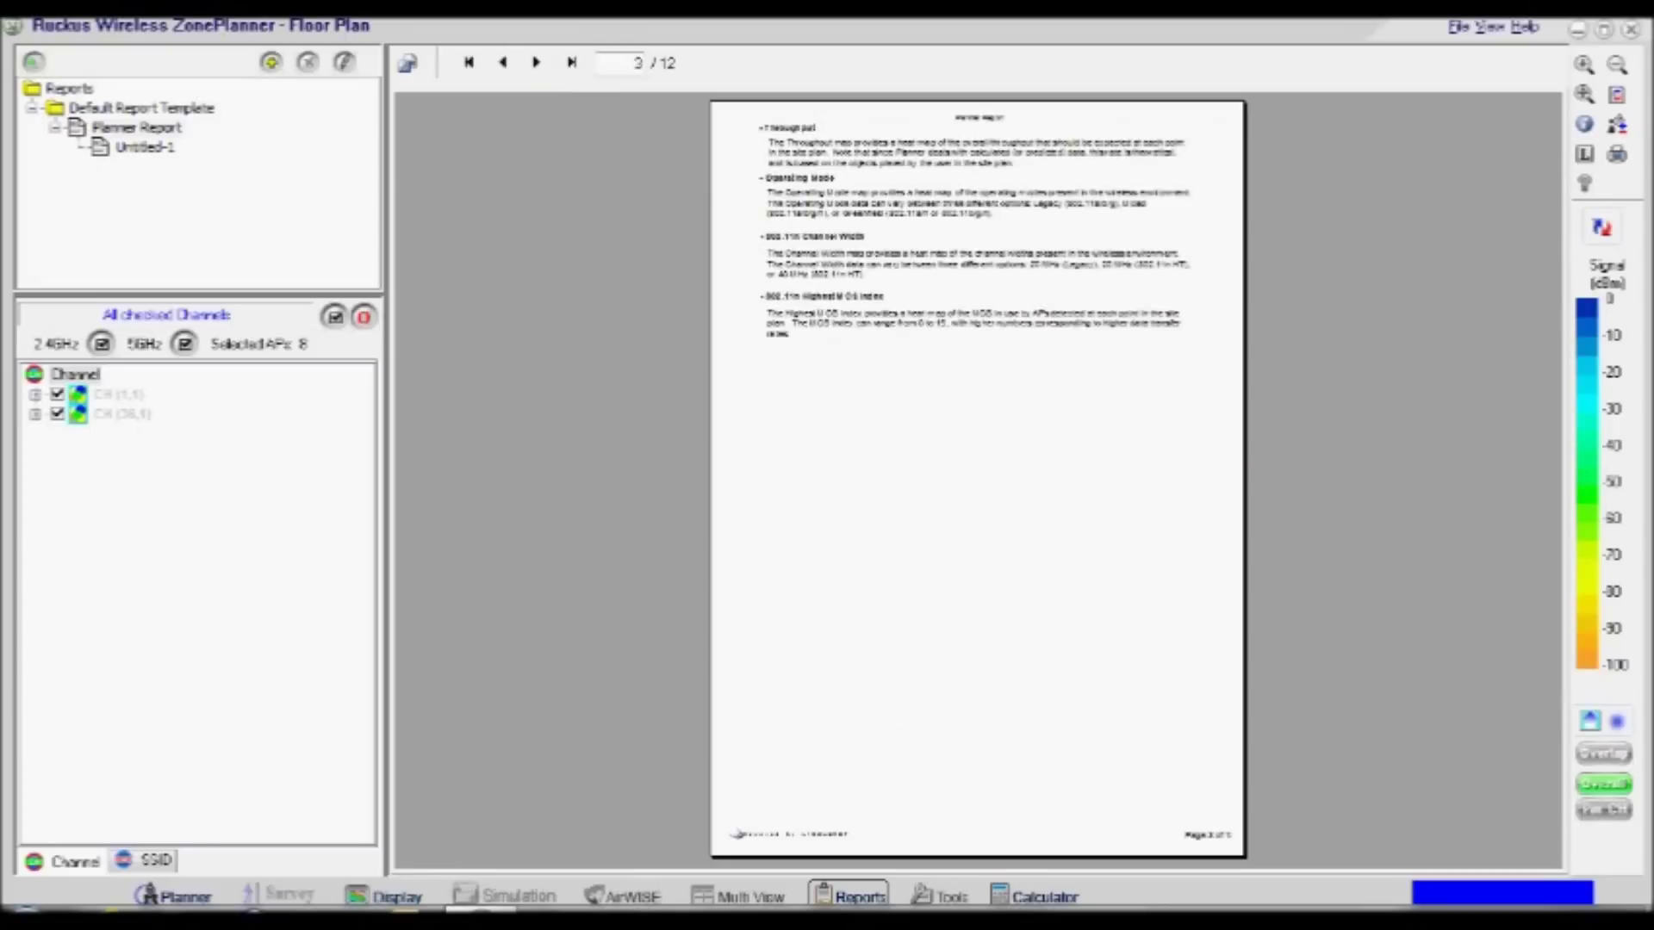
{"action": "left_click", "coordinate": [535, 62]}
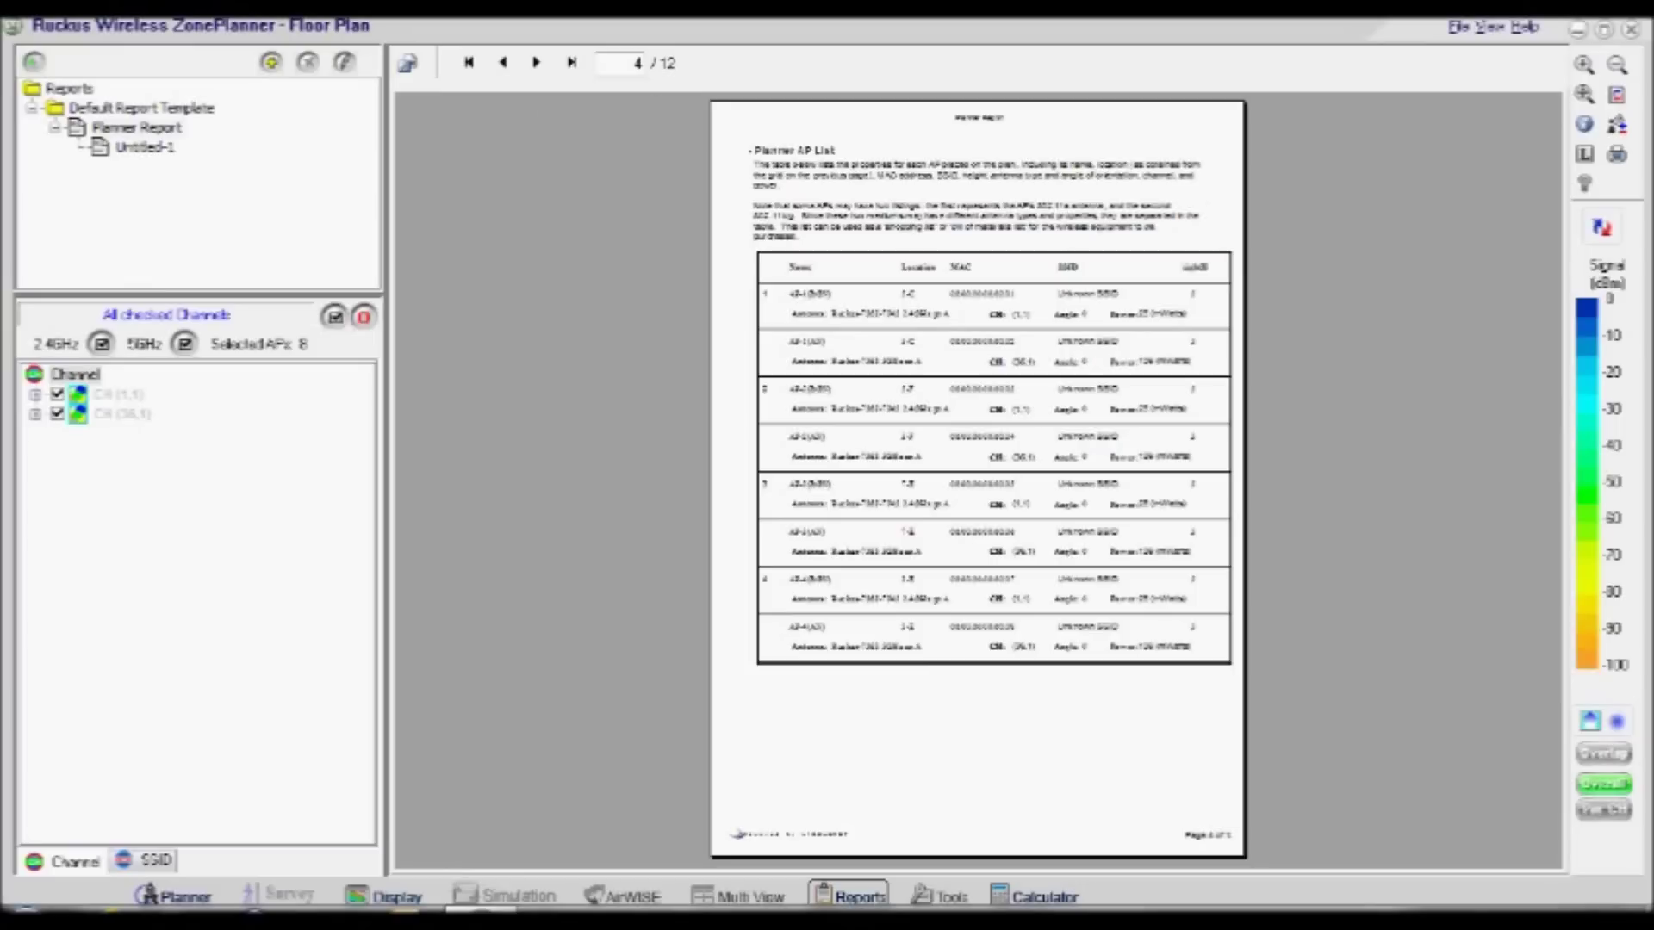
{"action": "scroll", "coordinate": [724, 282], "scroll_direction": "down", "scroll_amount": 1}
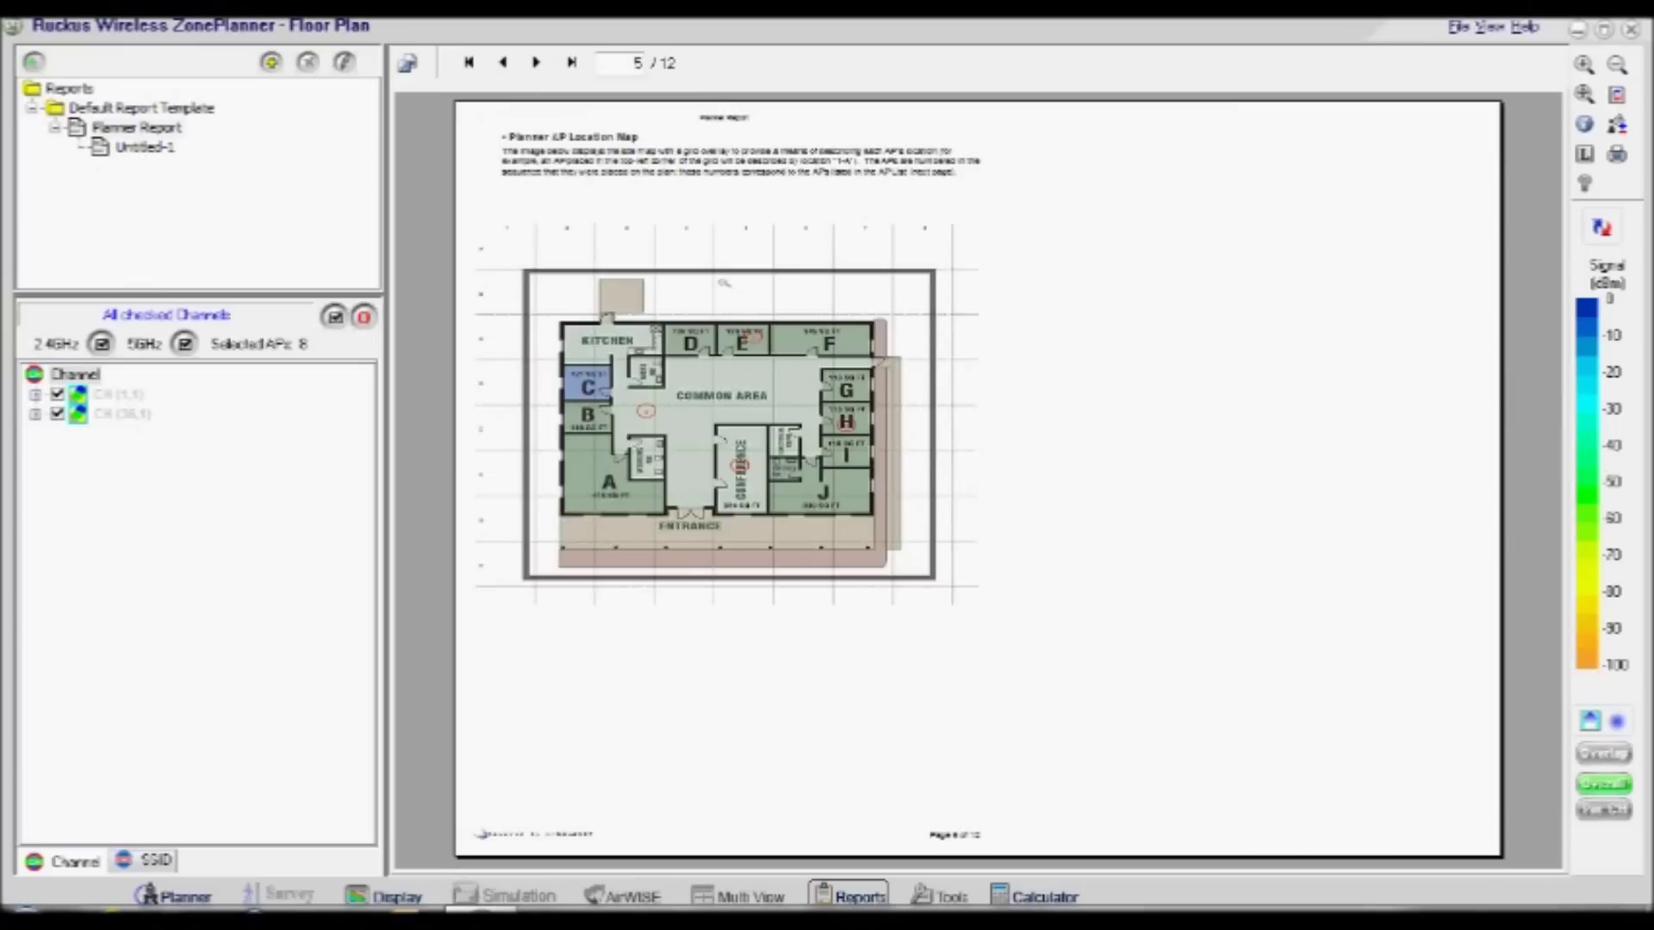
{"action": "scroll", "coordinate": [724, 281], "scroll_direction": "down", "scroll_amount": 3}
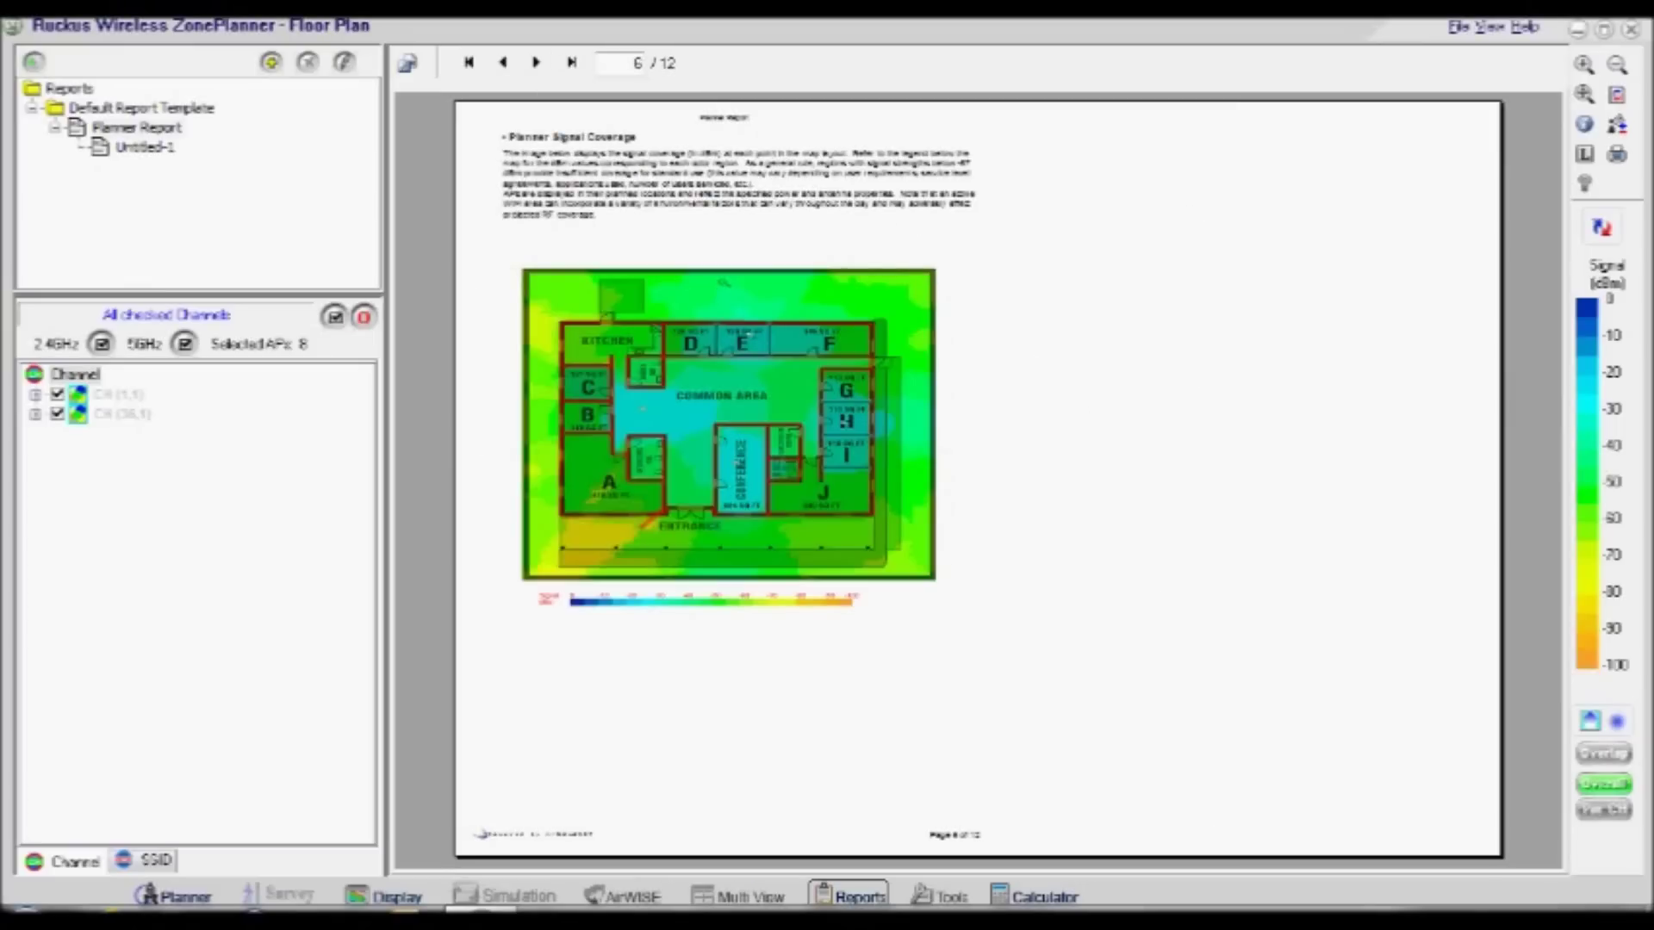
{"action": "scroll", "coordinate": [723, 282], "scroll_direction": "down", "scroll_amount": 3}
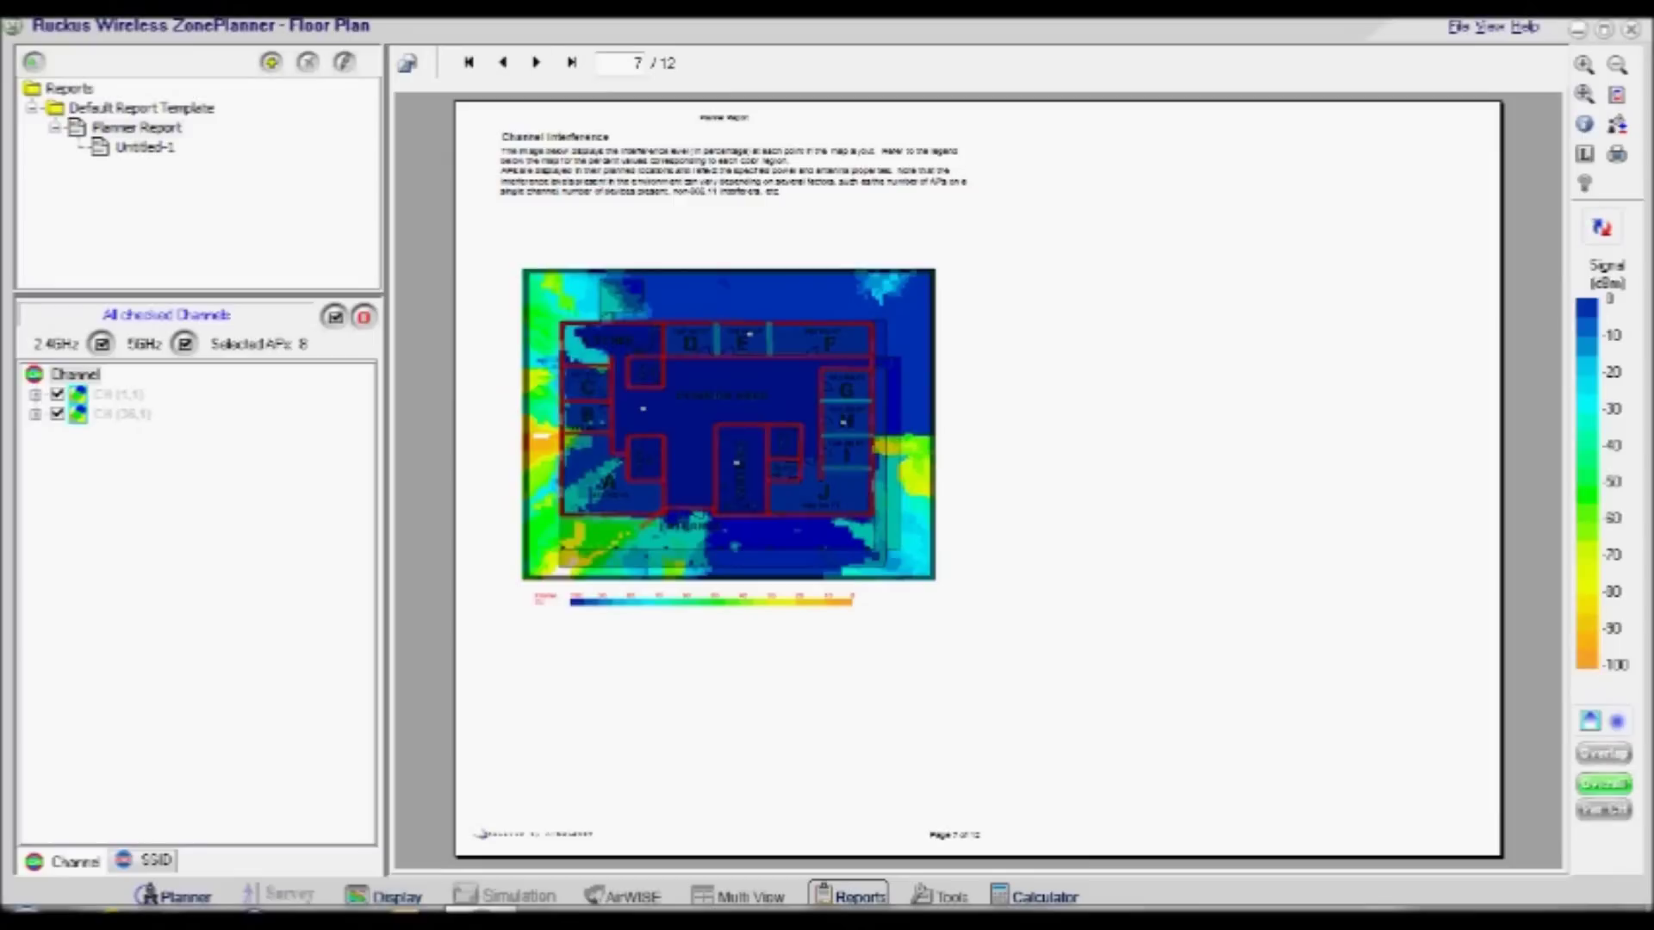
{"action": "scroll", "coordinate": [724, 281], "scroll_direction": "down", "scroll_amount": 3}
{"action": "scroll", "coordinate": [723, 282], "scroll_direction": "down", "scroll_amount": 3}
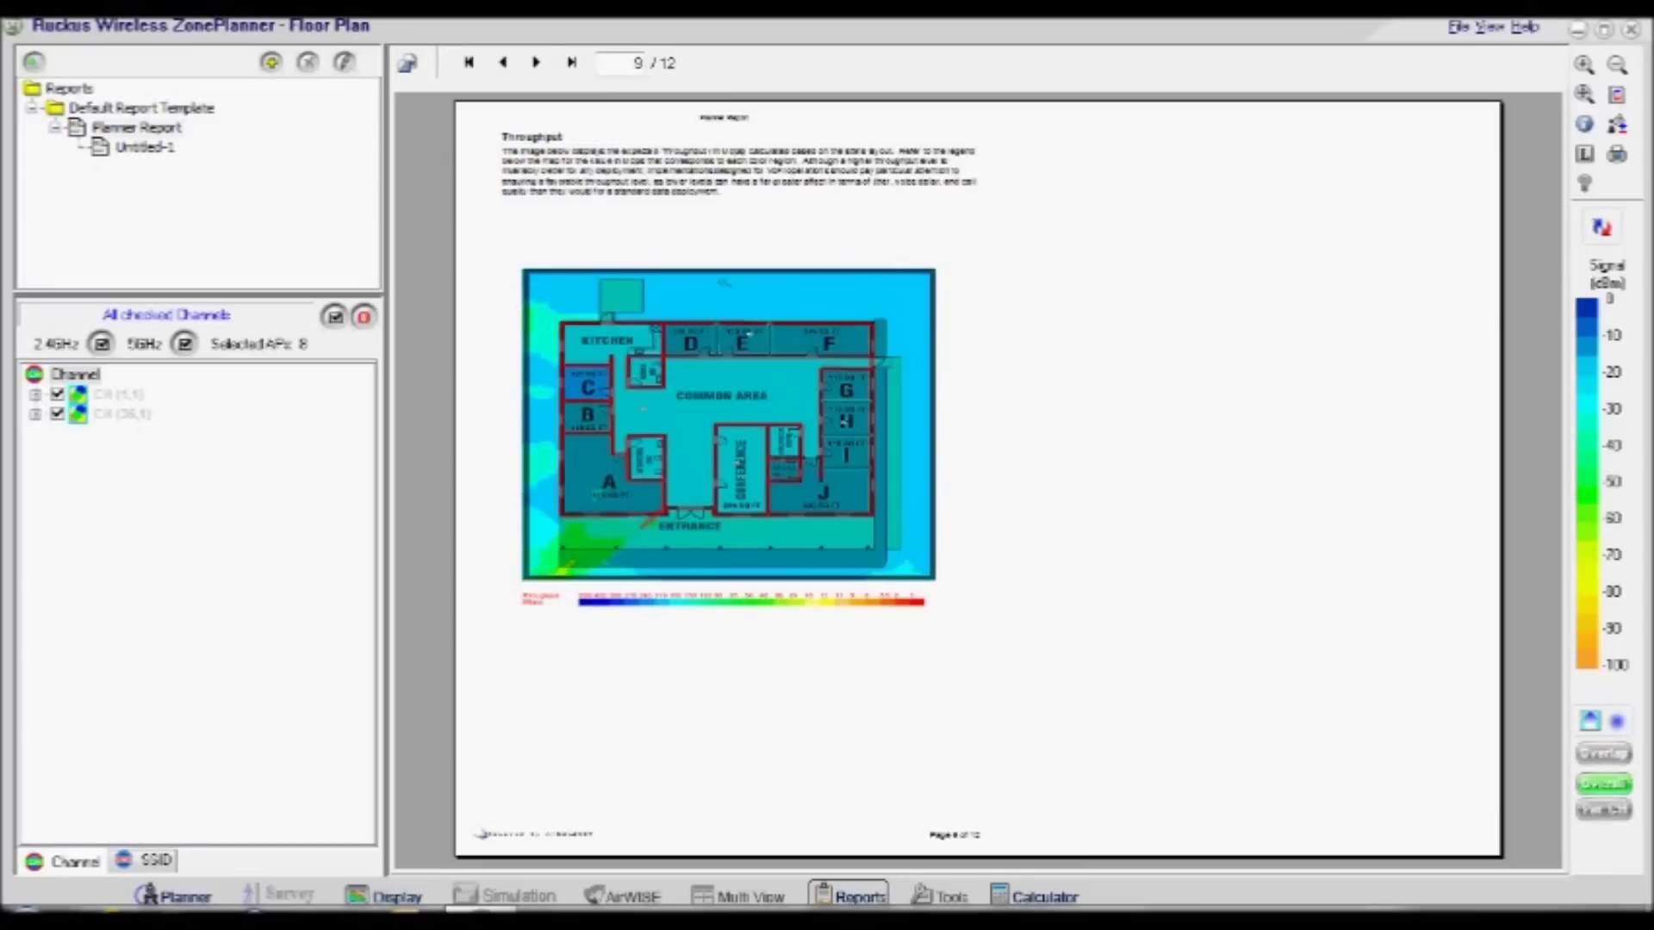
{"action": "left_click", "coordinate": [535, 63]}
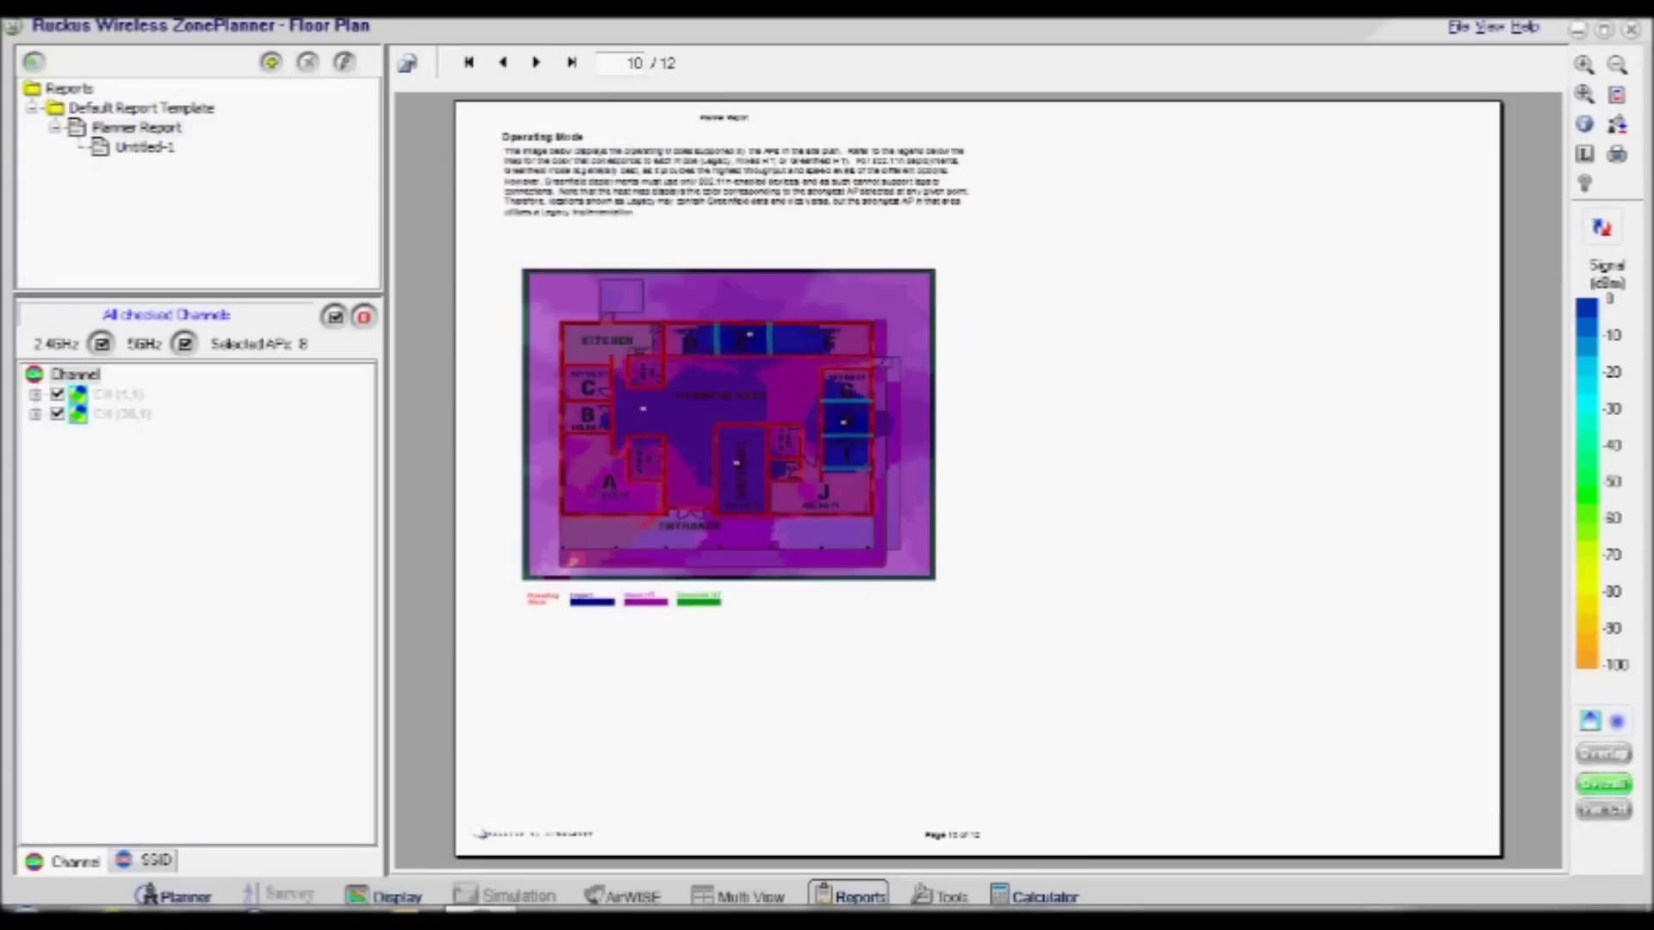
{"action": "scroll", "coordinate": [724, 282], "scroll_direction": "down", "scroll_amount": 3}
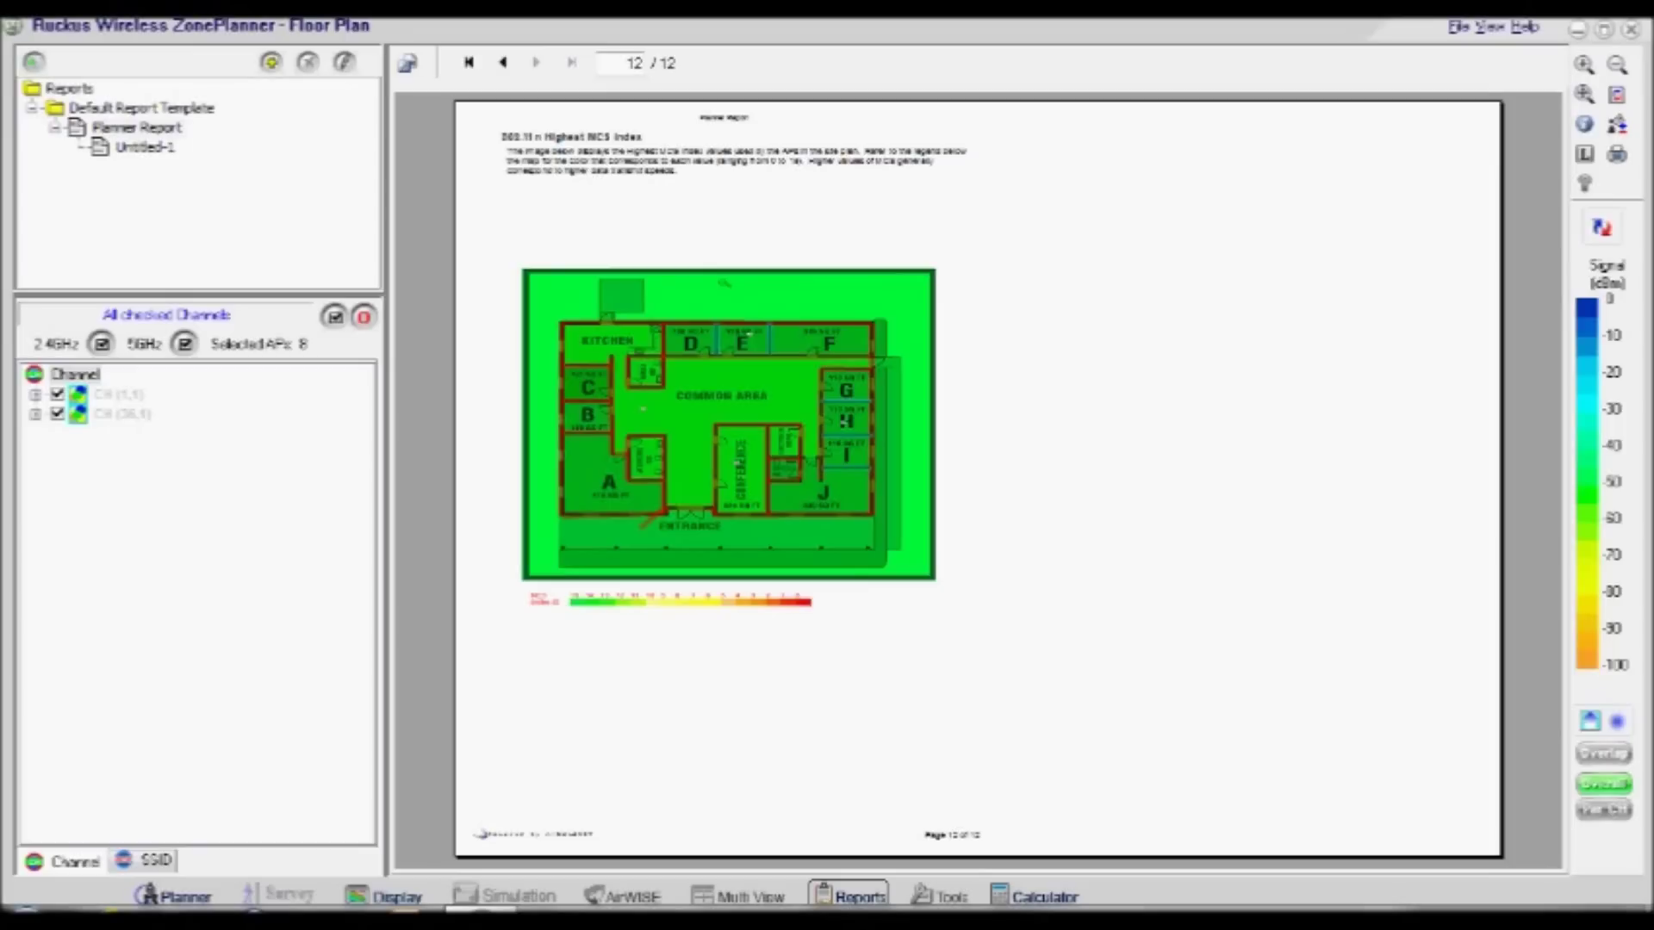
{"action": "left_click", "coordinate": [409, 63]}
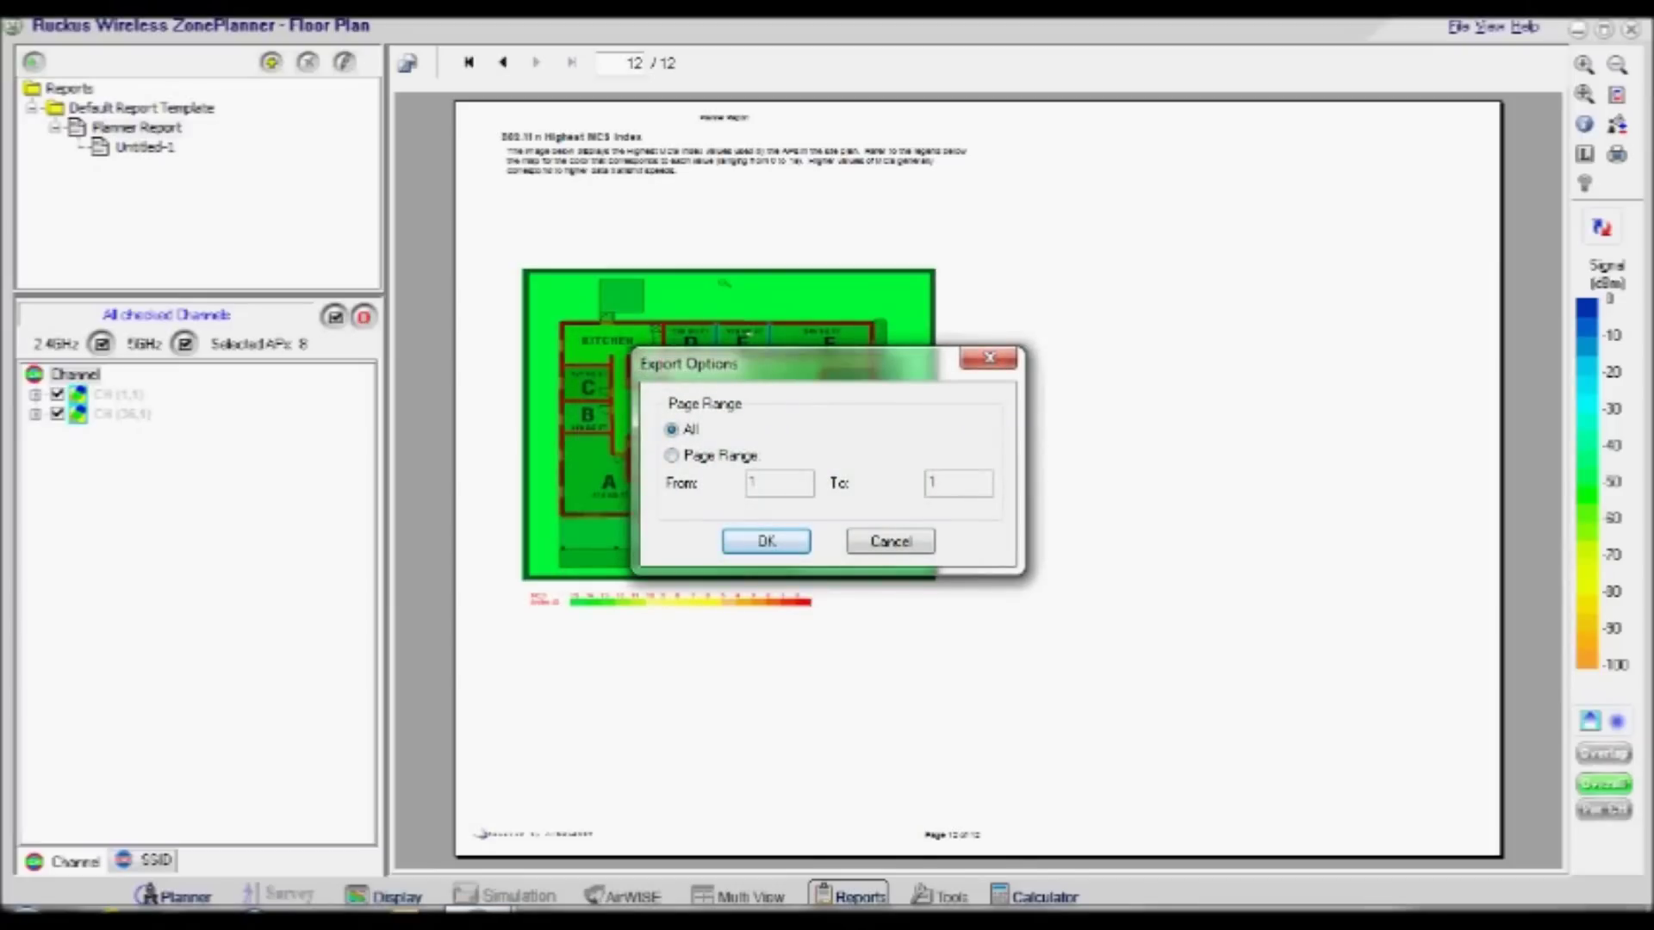
- Export all pages as PDF to the Desktop's Floor plan folder, naming it 'Floor Plan Report'
{"action": "key", "text": "Return"}
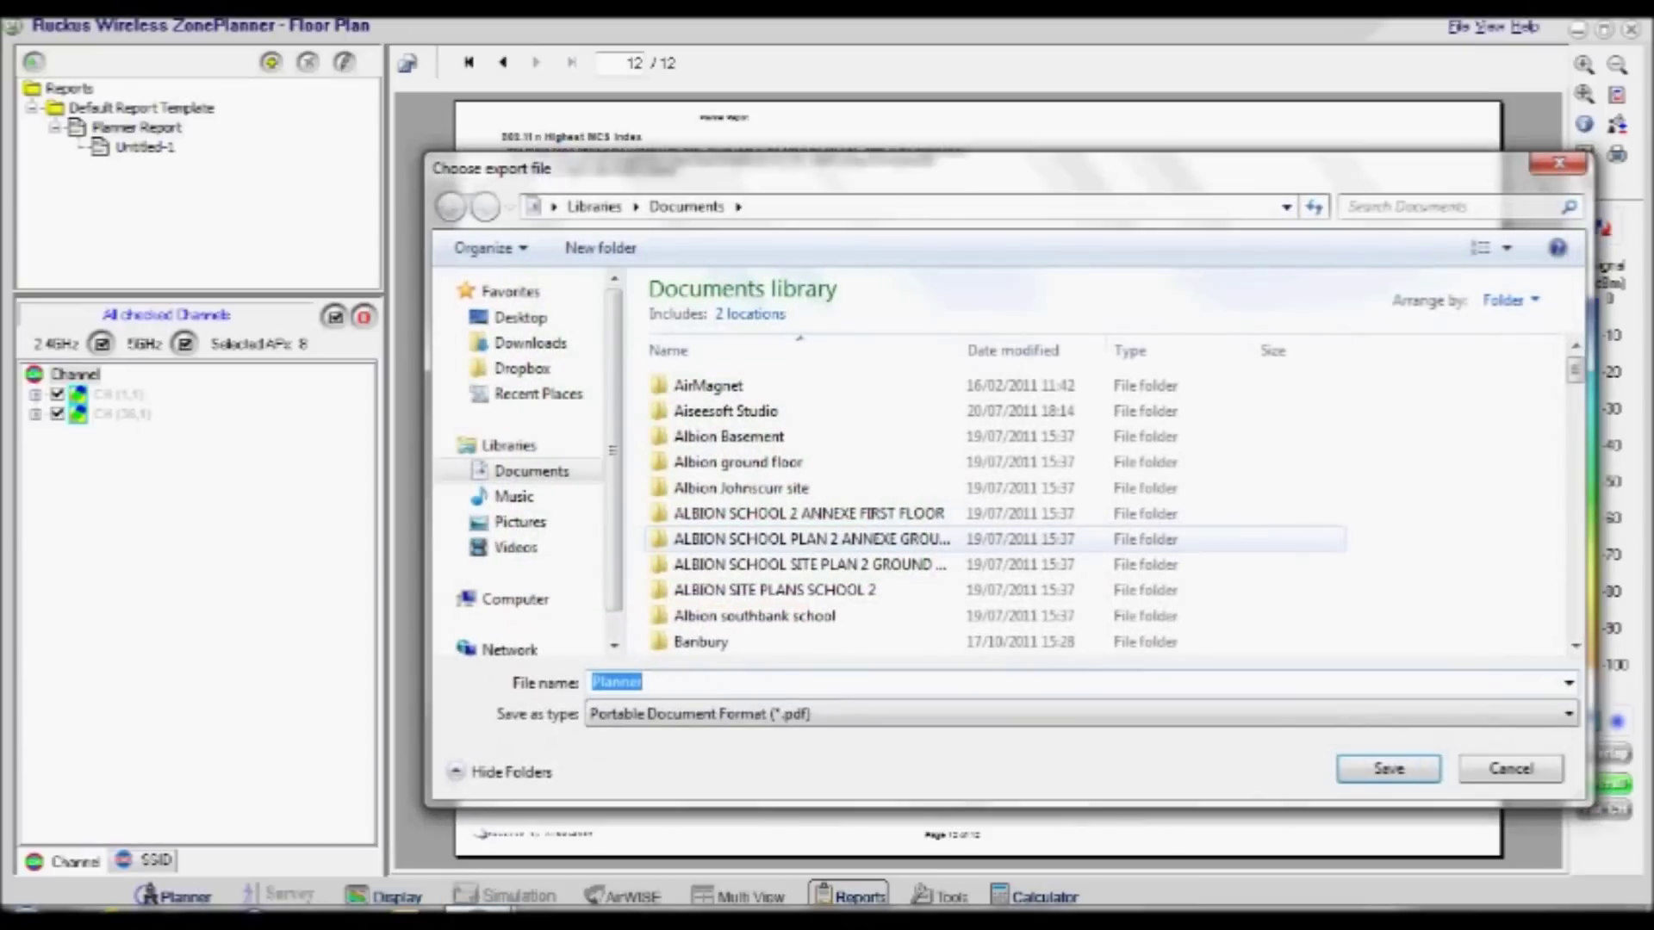
{"action": "left_click", "coordinate": [520, 318]}
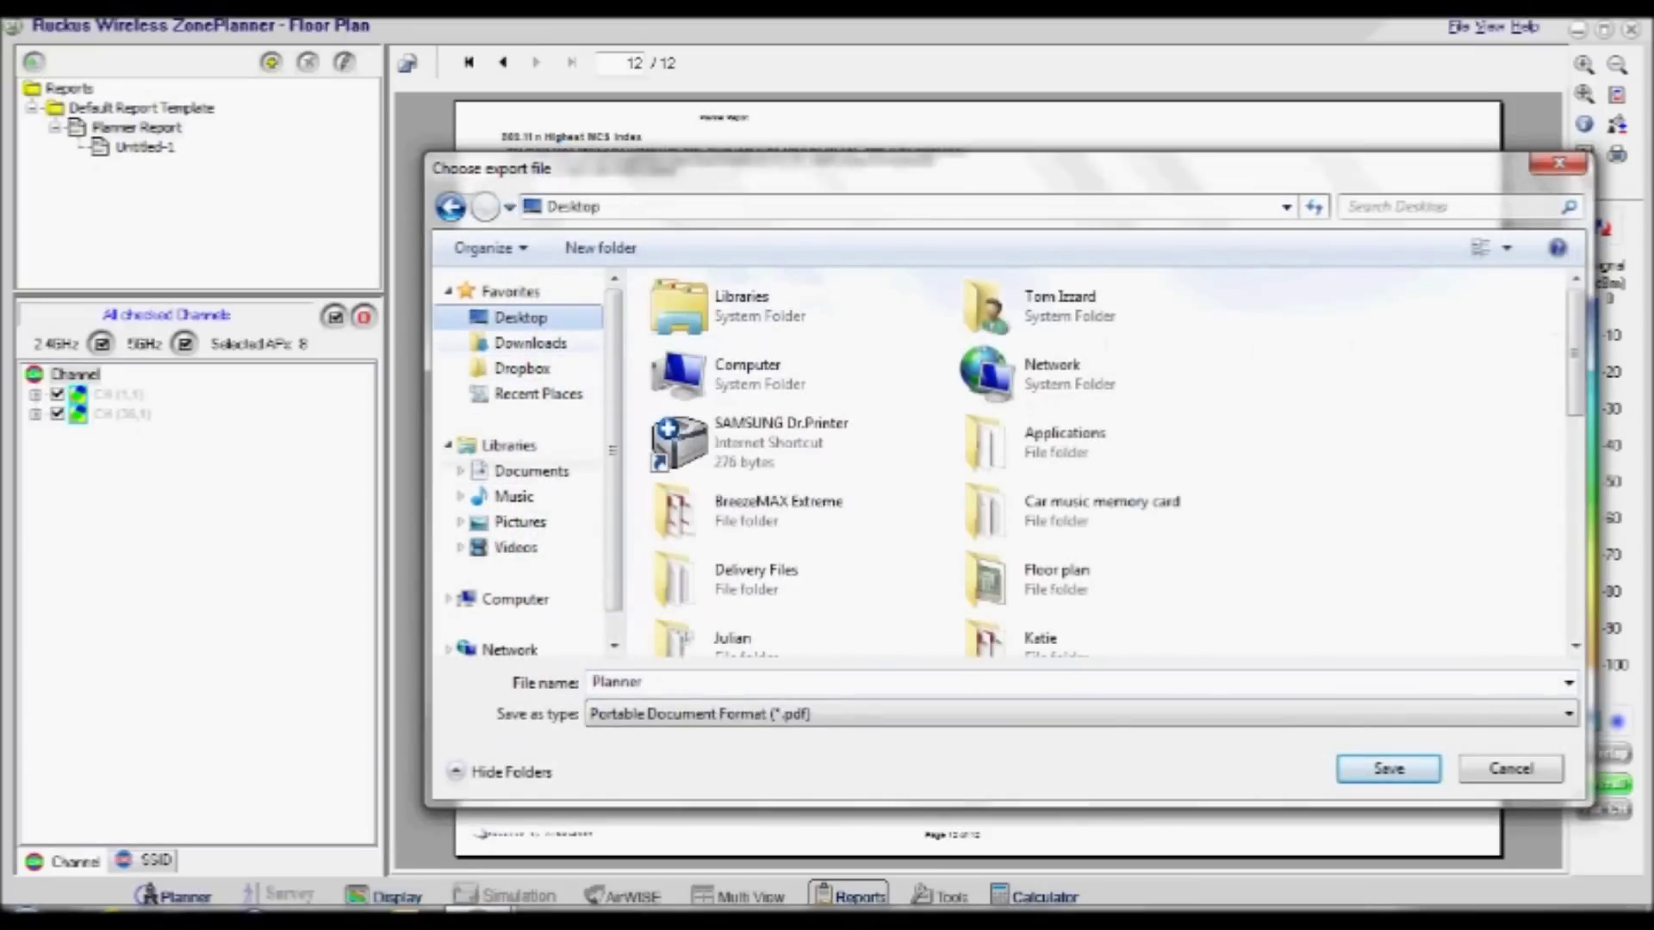
{"action": "double_click", "coordinate": [1056, 577]}
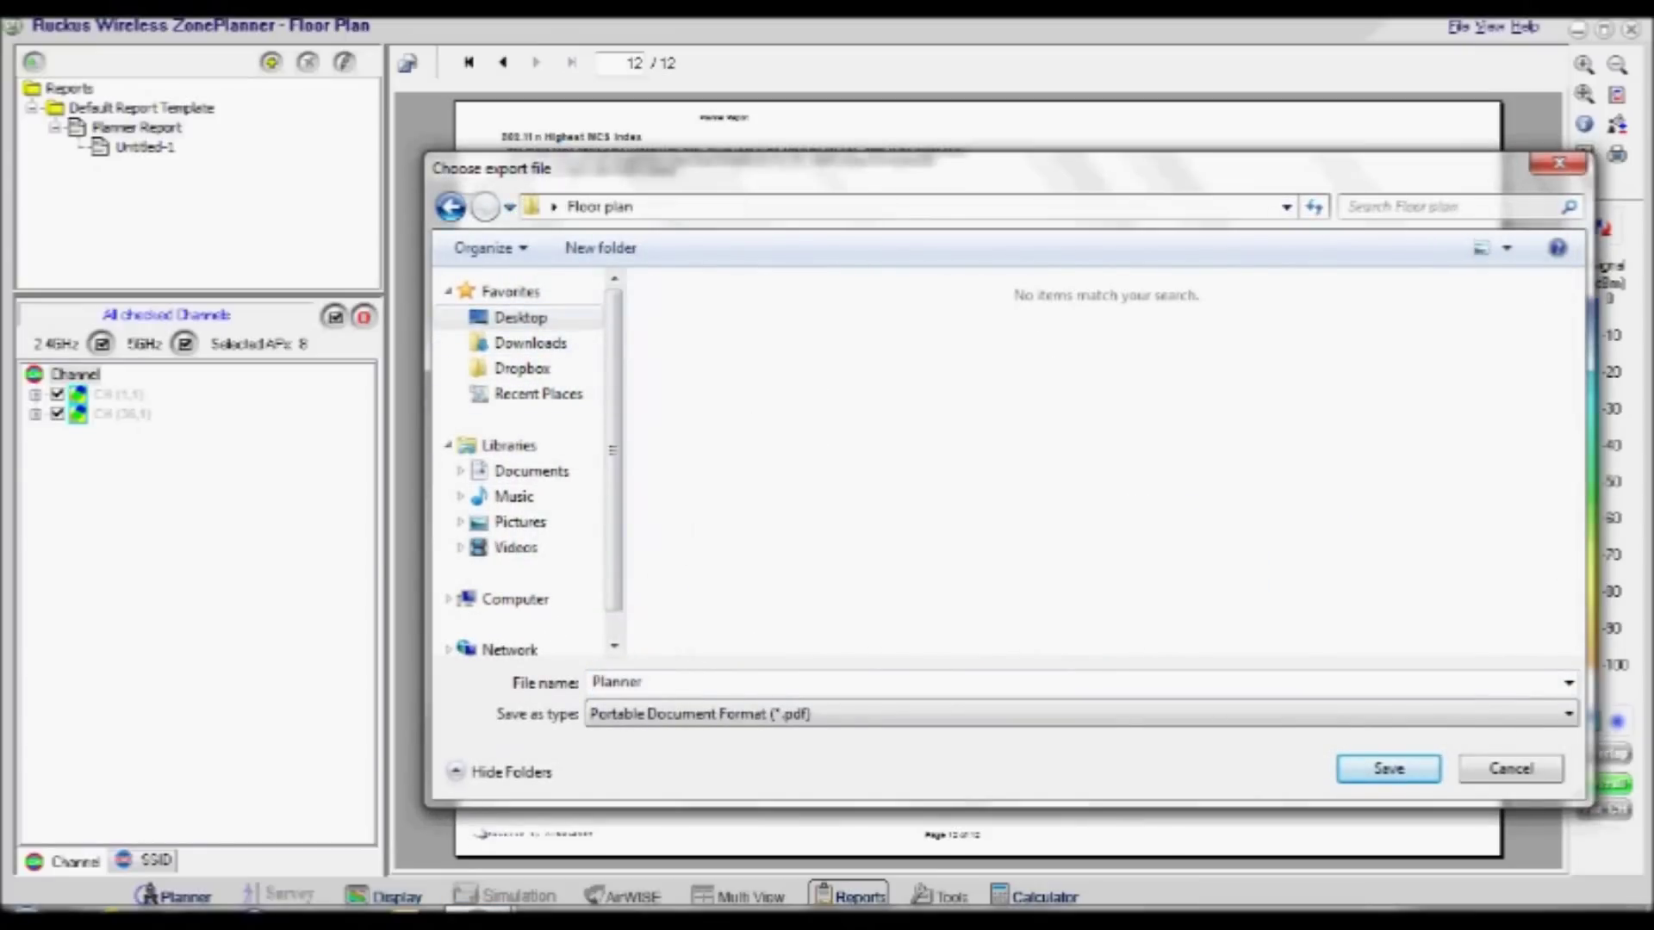
{"action": "left_click", "coordinate": [619, 682]}
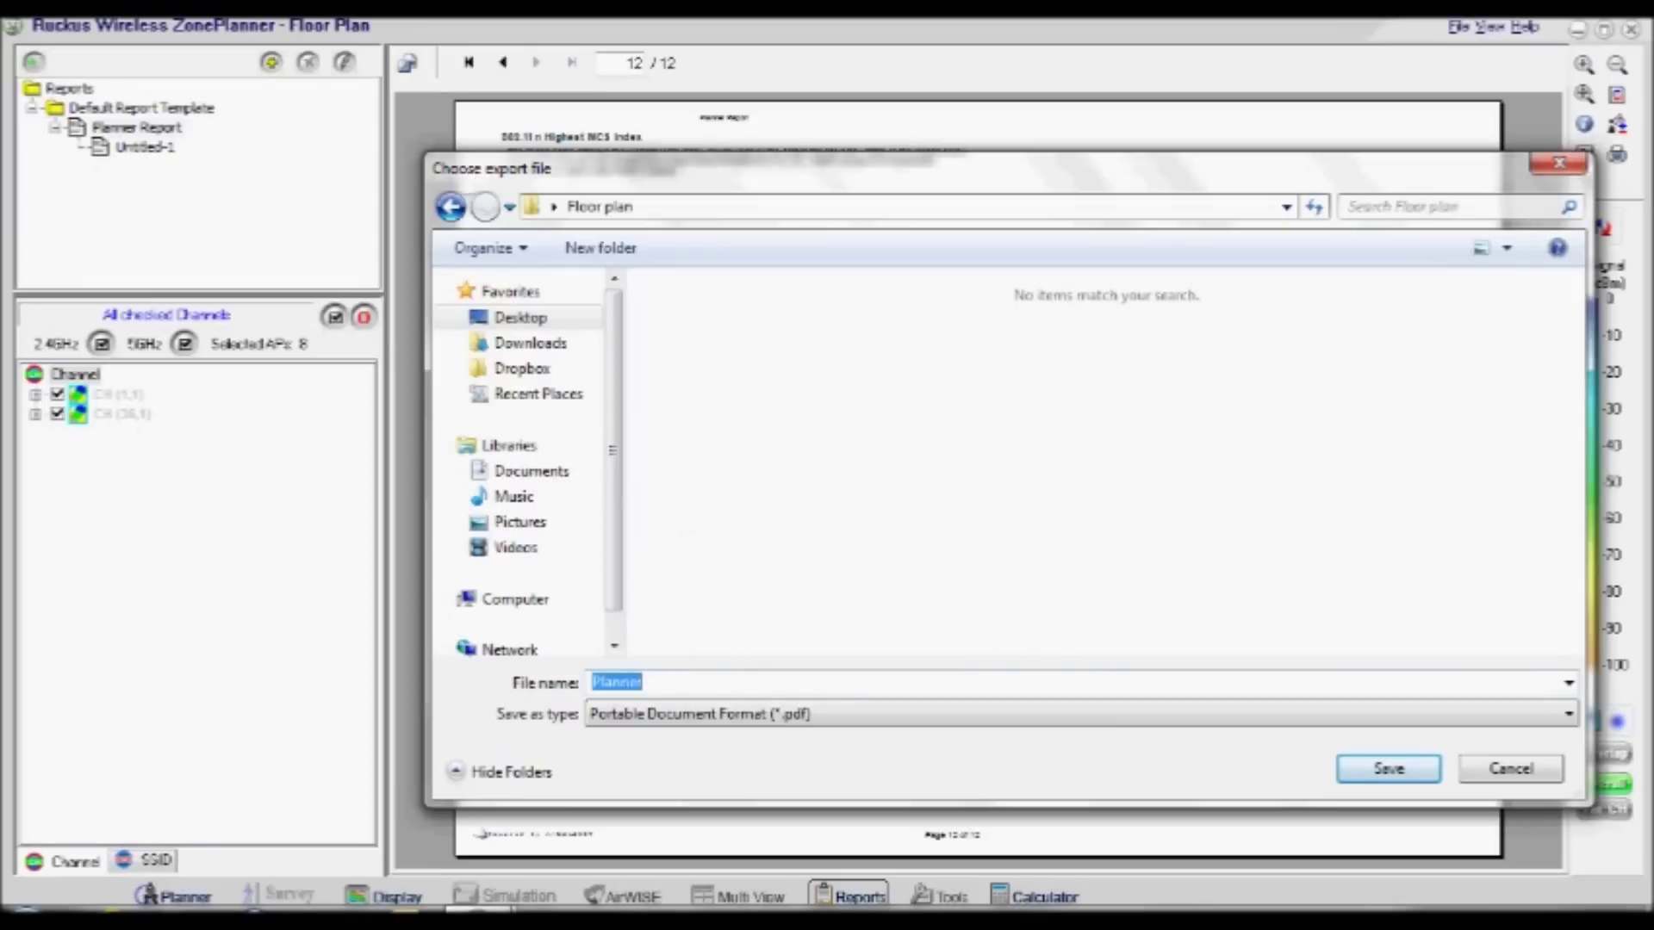
{"action": "type", "text": "Floor Pl"}
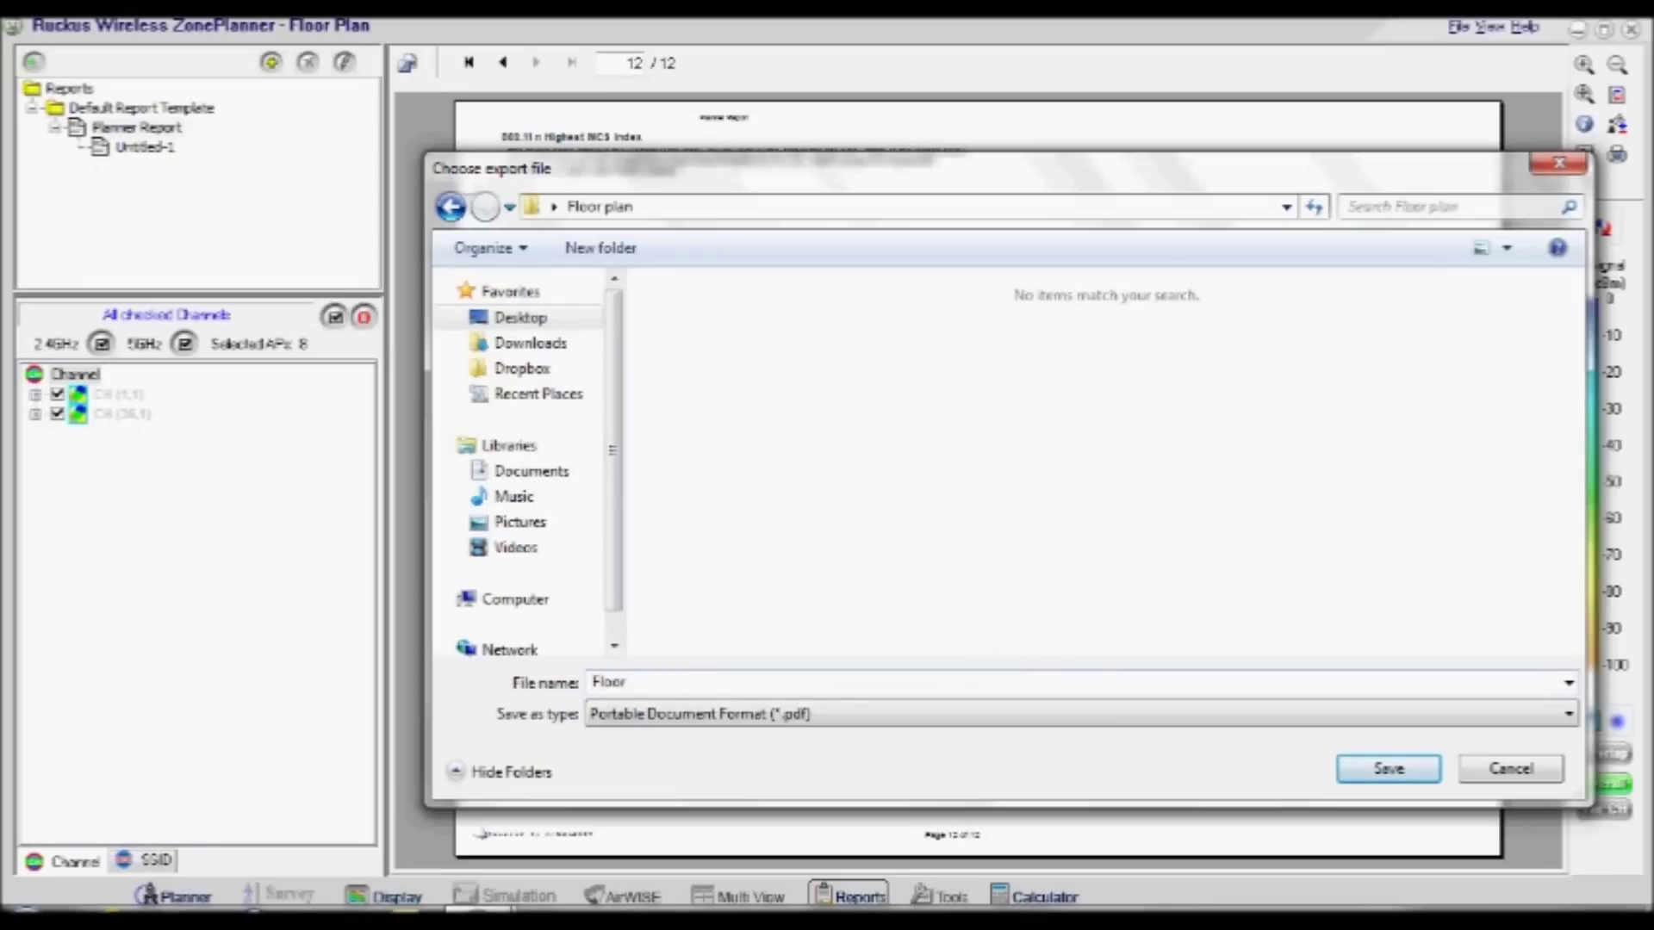